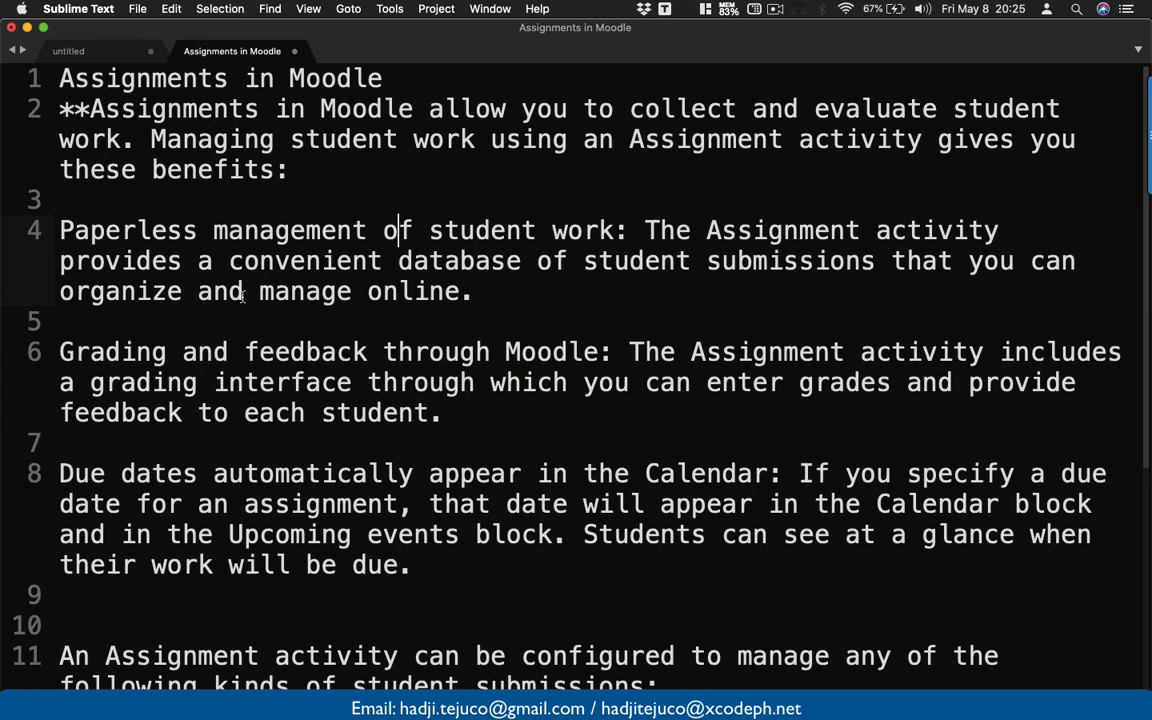
# Read through the Assignments in Moodle notes, highlighting the benefits and the Online text, File submissions and combined submission types.
pyautogui.scroll(-4, 200, 290)
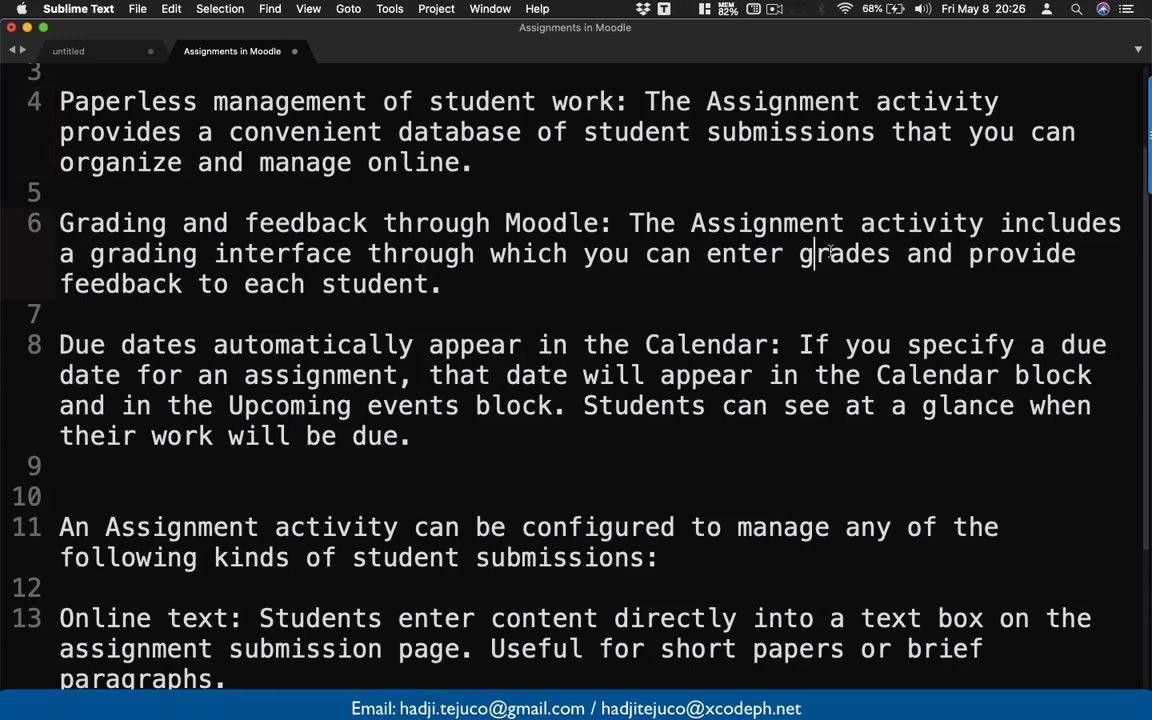
pyautogui.moveTo(815, 254); pyautogui.dragTo(861, 254)
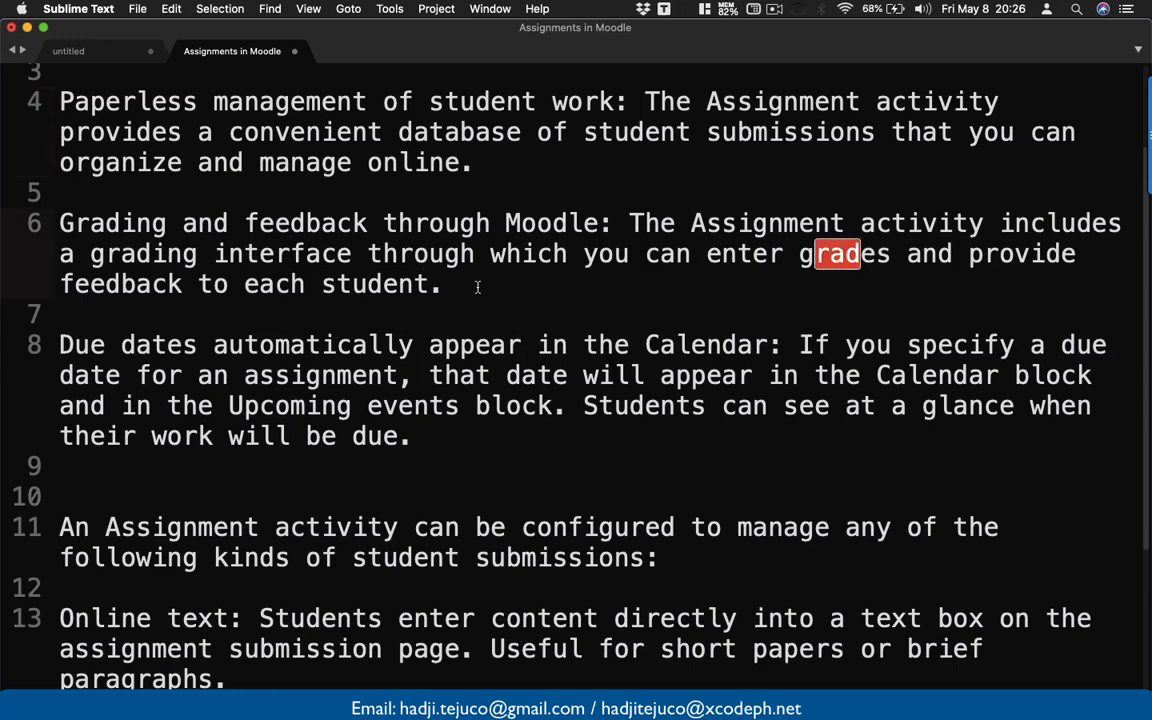
pyautogui.scroll(-3, 477, 287)
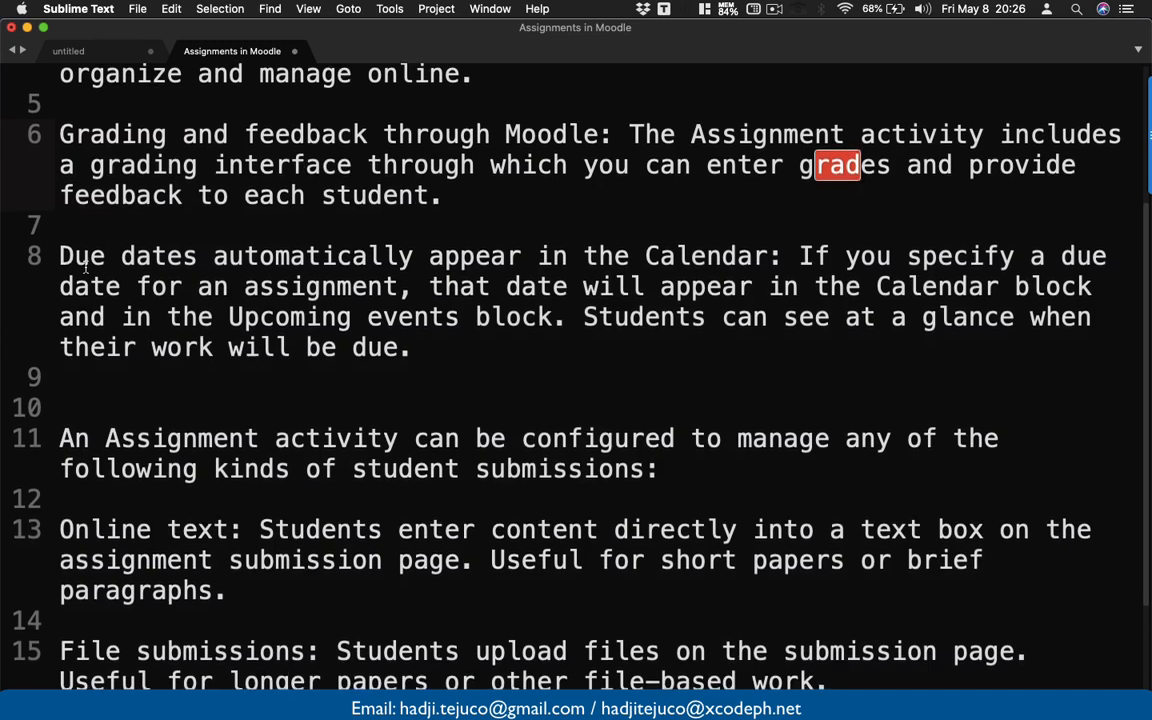
pyautogui.scroll(-3, 85, 262)
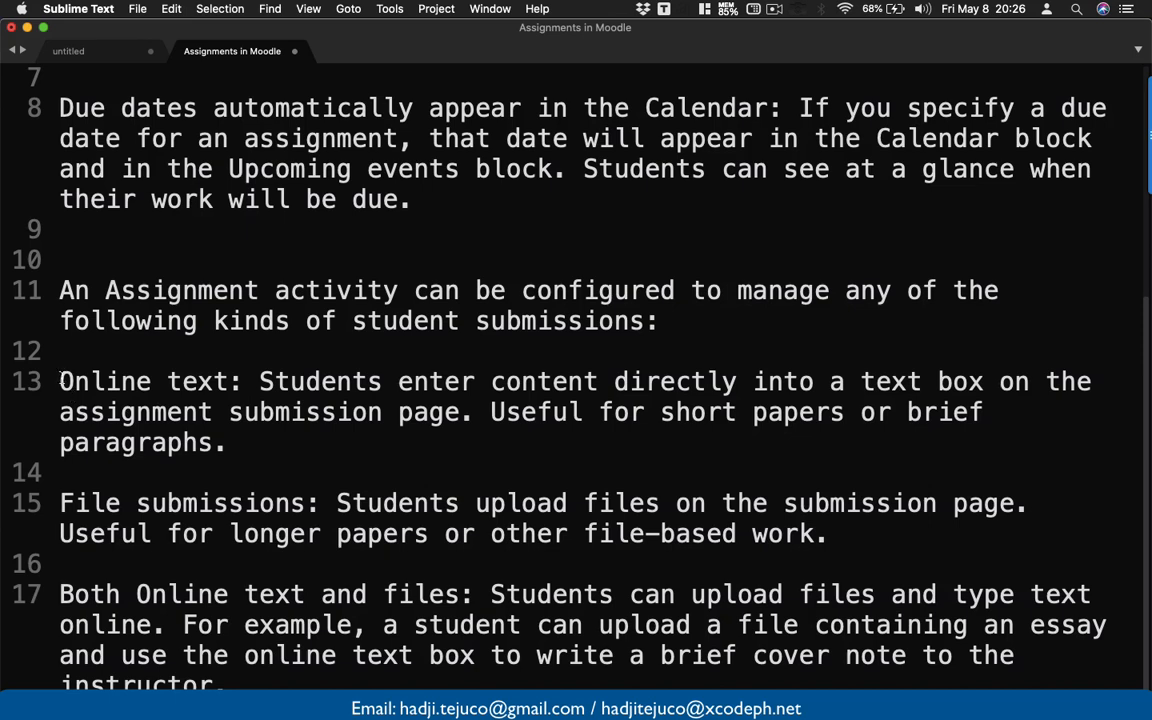
pyautogui.moveTo(61, 381); pyautogui.dragTo(214, 381)
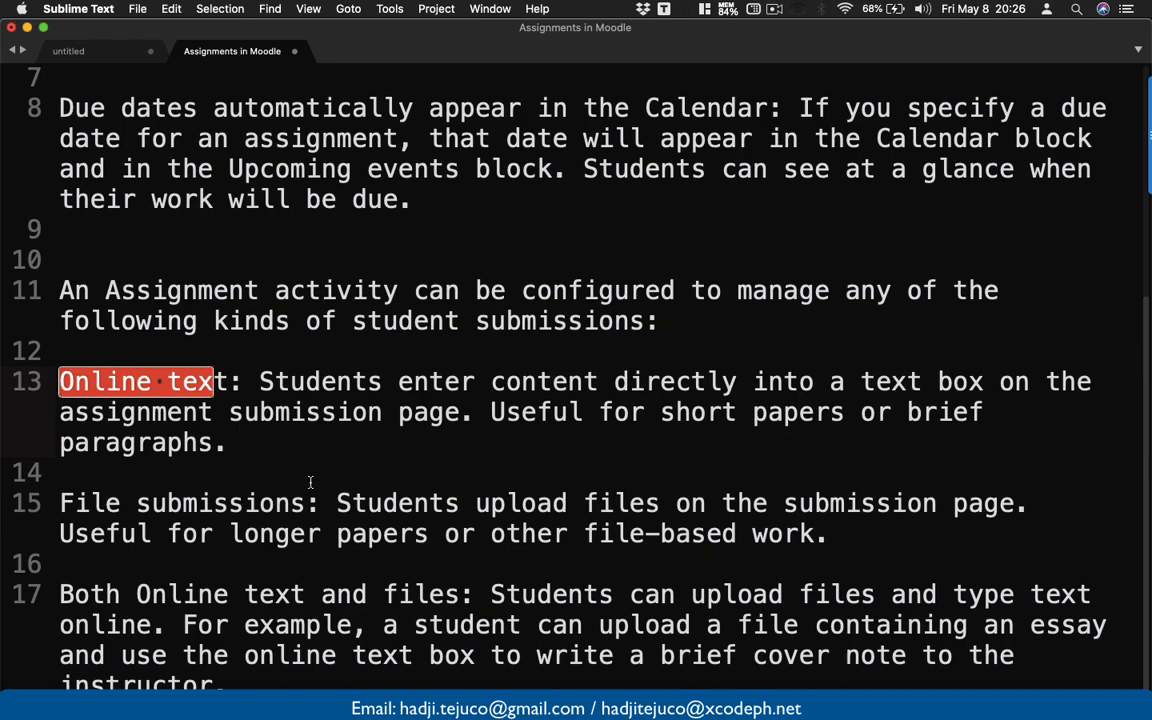
pyautogui.moveTo(304, 503); pyautogui.dragTo(57, 508)
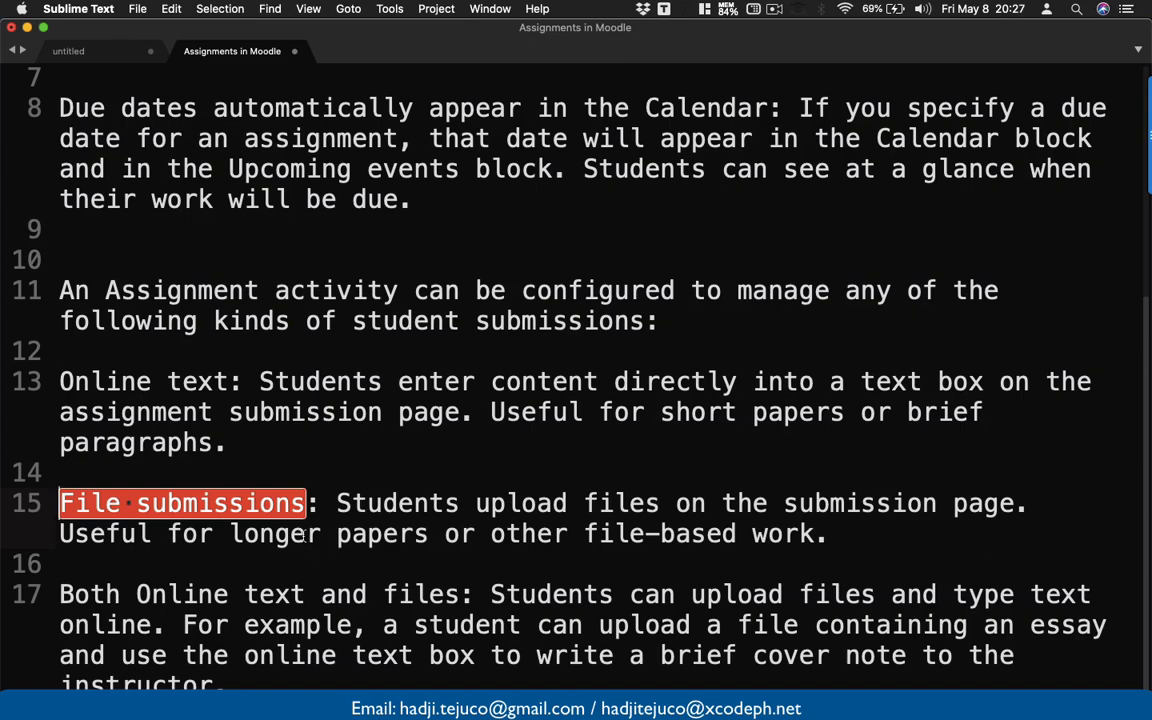
pyautogui.moveTo(305, 535); pyautogui.dragTo(738, 531)
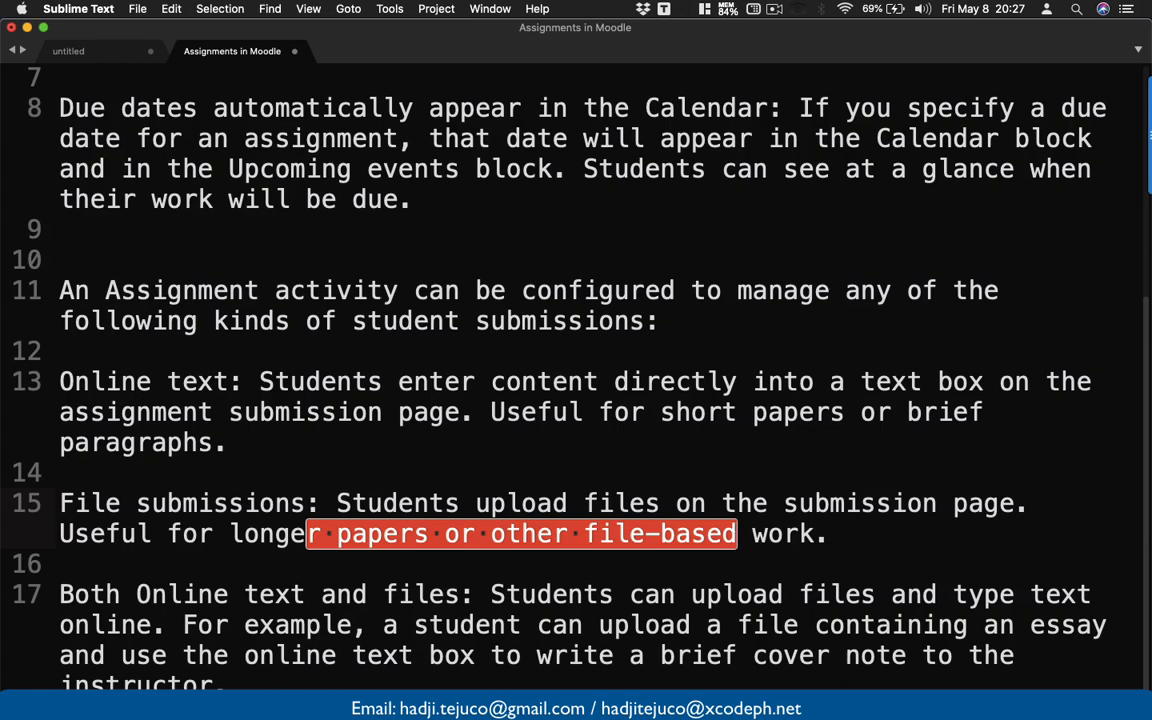
pyautogui.moveTo(229, 686); pyautogui.dragTo(66, 594)
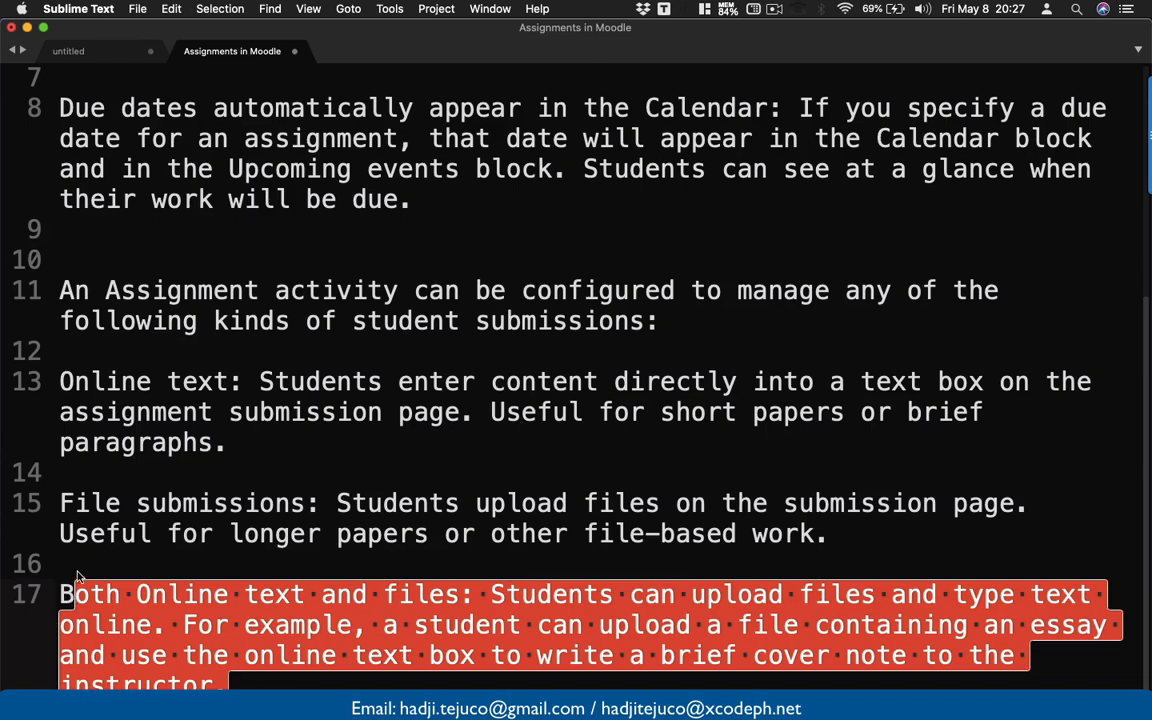
pyautogui.scroll(6, 190, 175)
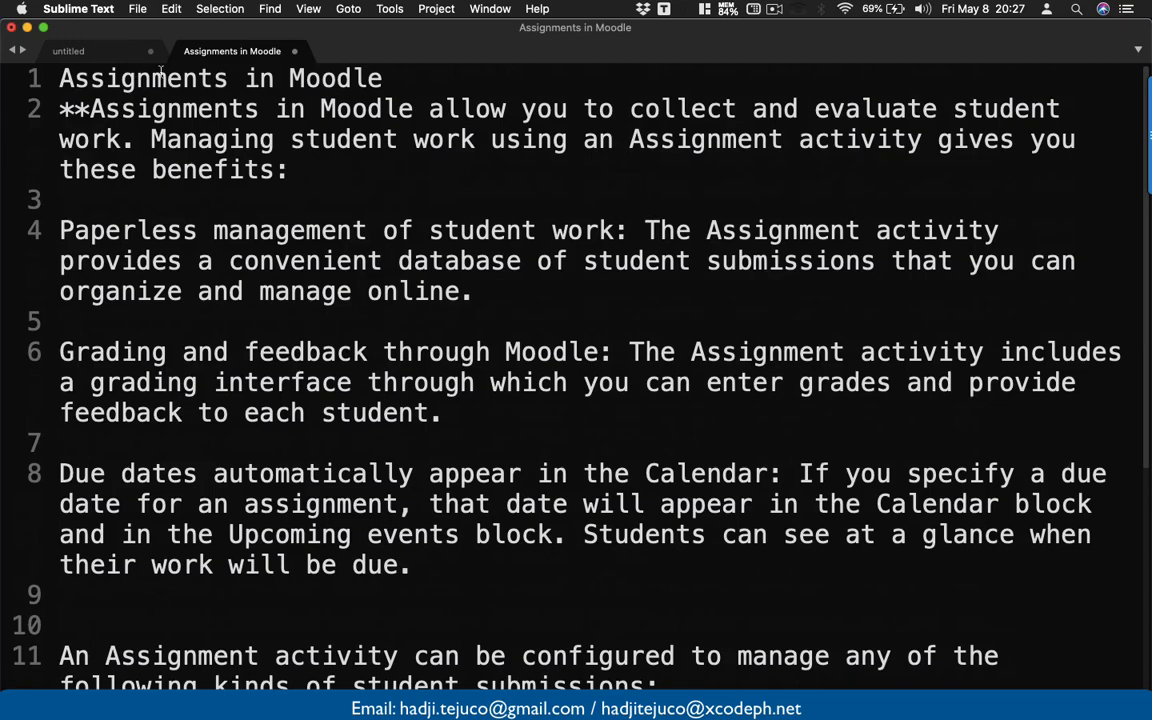
# Switch to the Brave browser and log in to the learning platform with the saved teacher username and password.
pyautogui.click(27, 27)
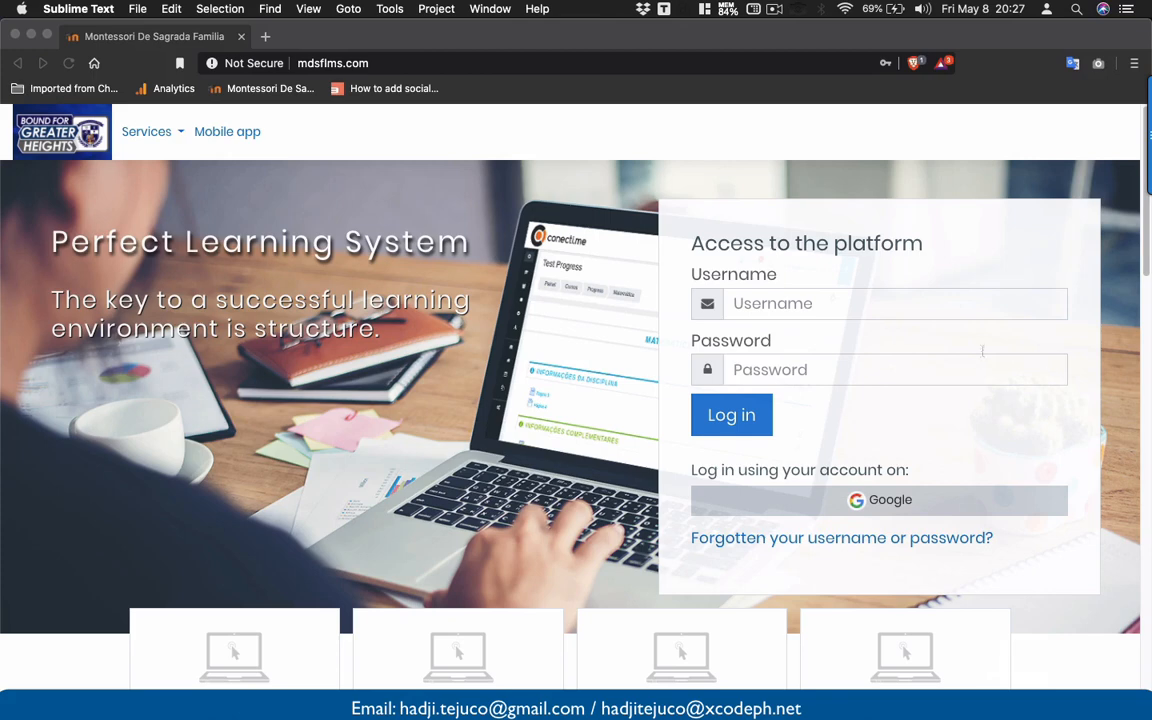
pyautogui.click(810, 310)
pyautogui.click(797, 305)
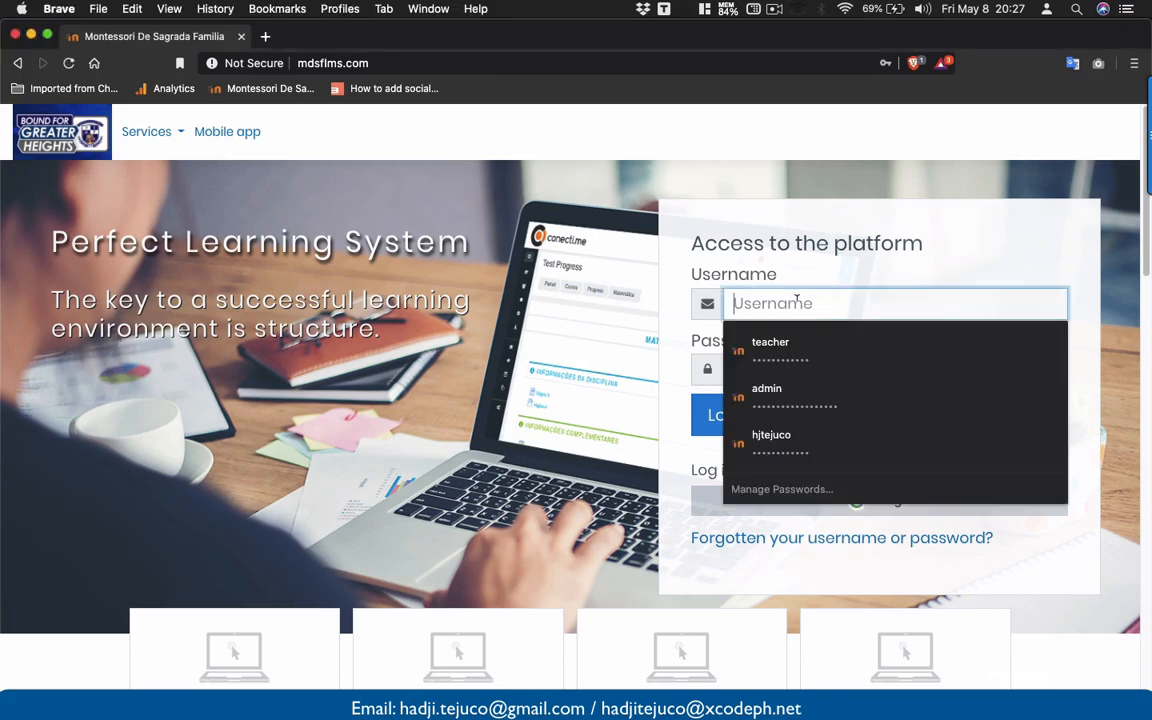
pyautogui.click(790, 357)
pyautogui.click(750, 414)
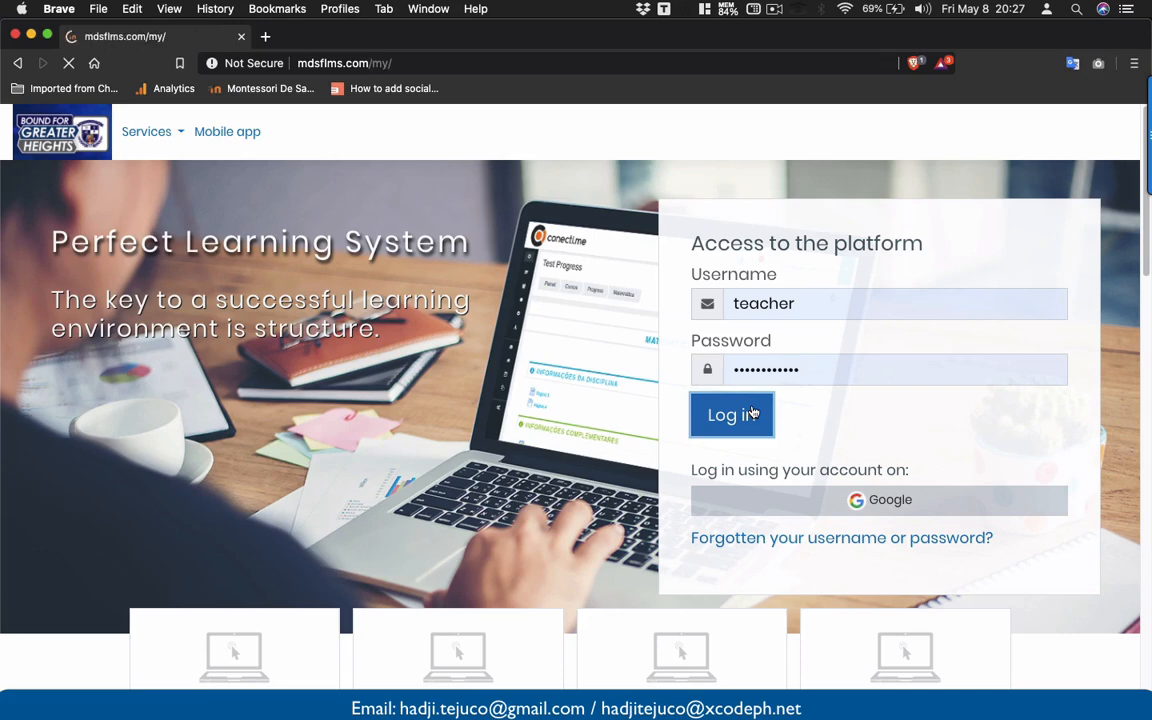
# Open the LMS Training course from the dashboard and look over its sections.
pyautogui.scroll(-4, 581, 420)
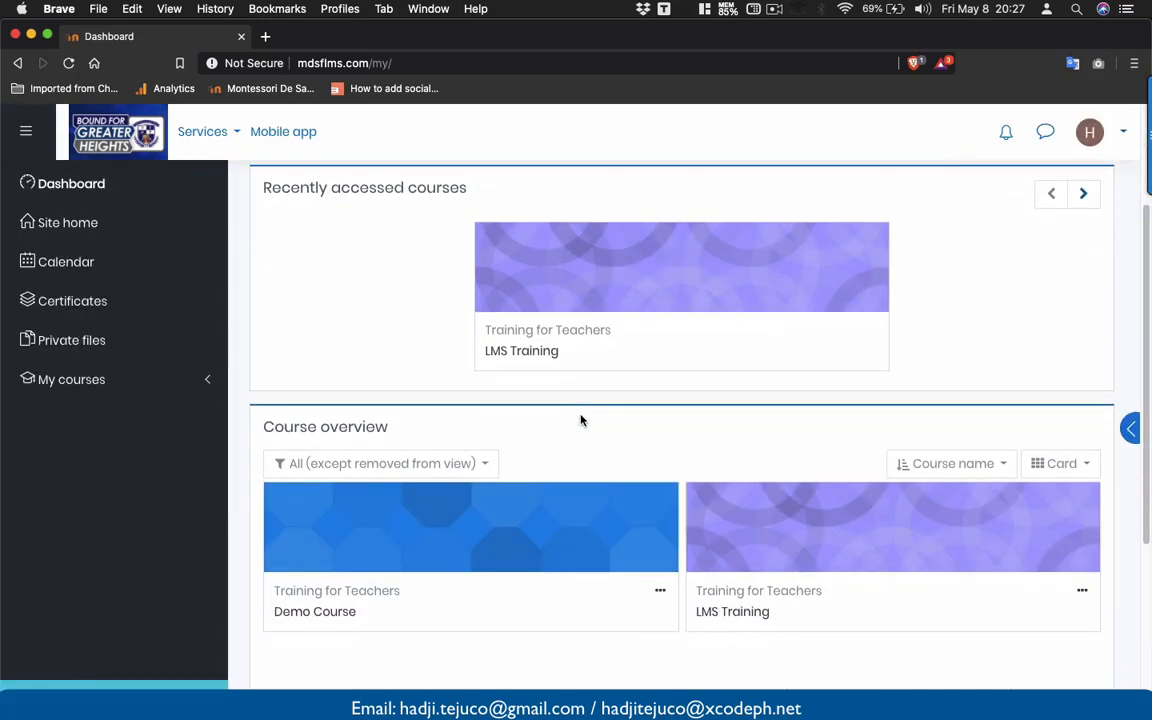
pyautogui.click(535, 357)
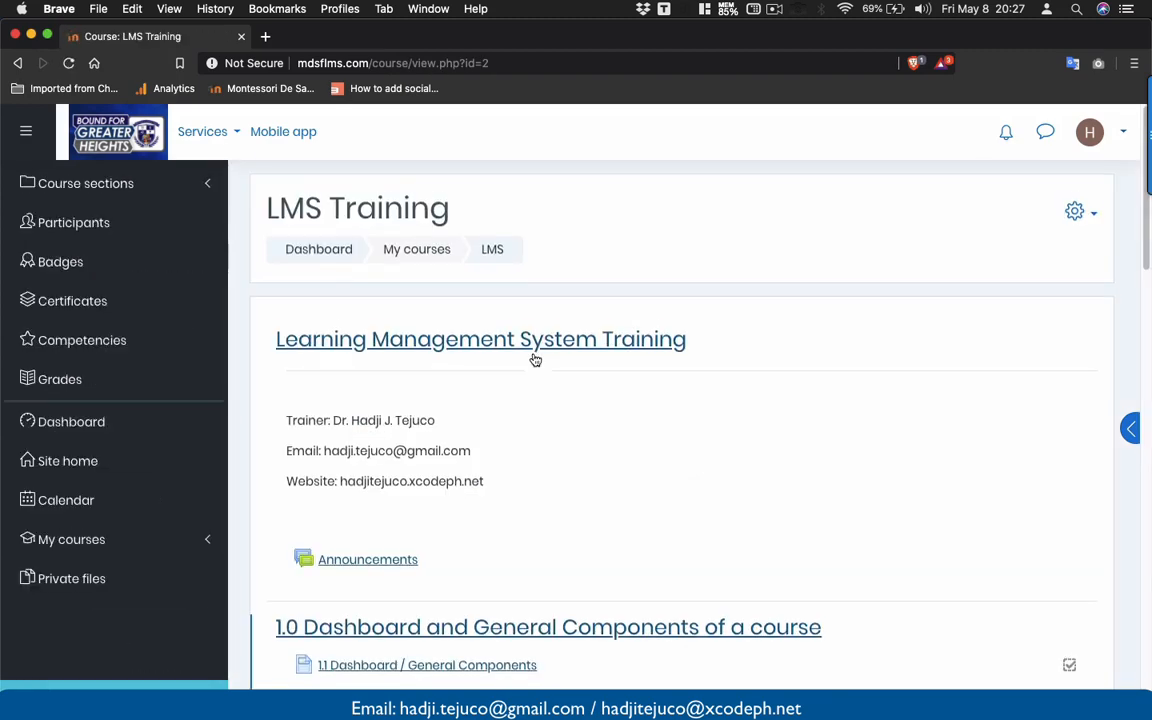
pyautogui.scroll(-6, 535, 359)
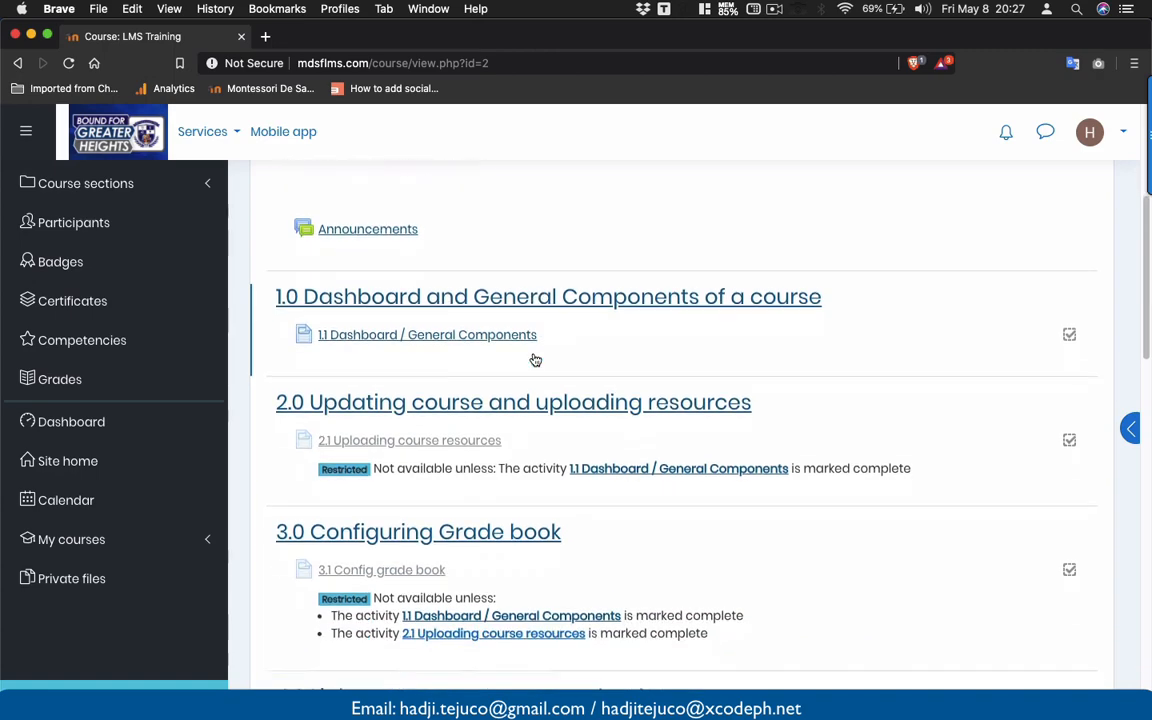
pyautogui.scroll(-2, 535, 359)
pyautogui.scroll(-2, 535, 359)
pyautogui.scroll(4, 535, 359)
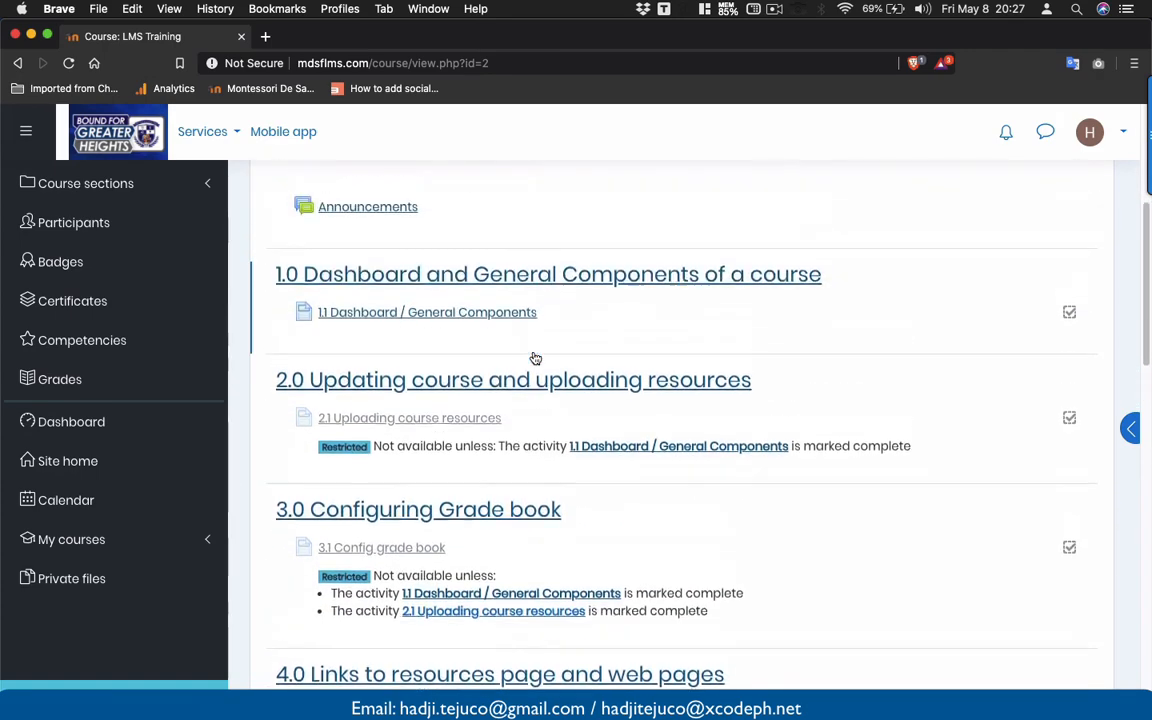
pyautogui.scroll(6, 535, 359)
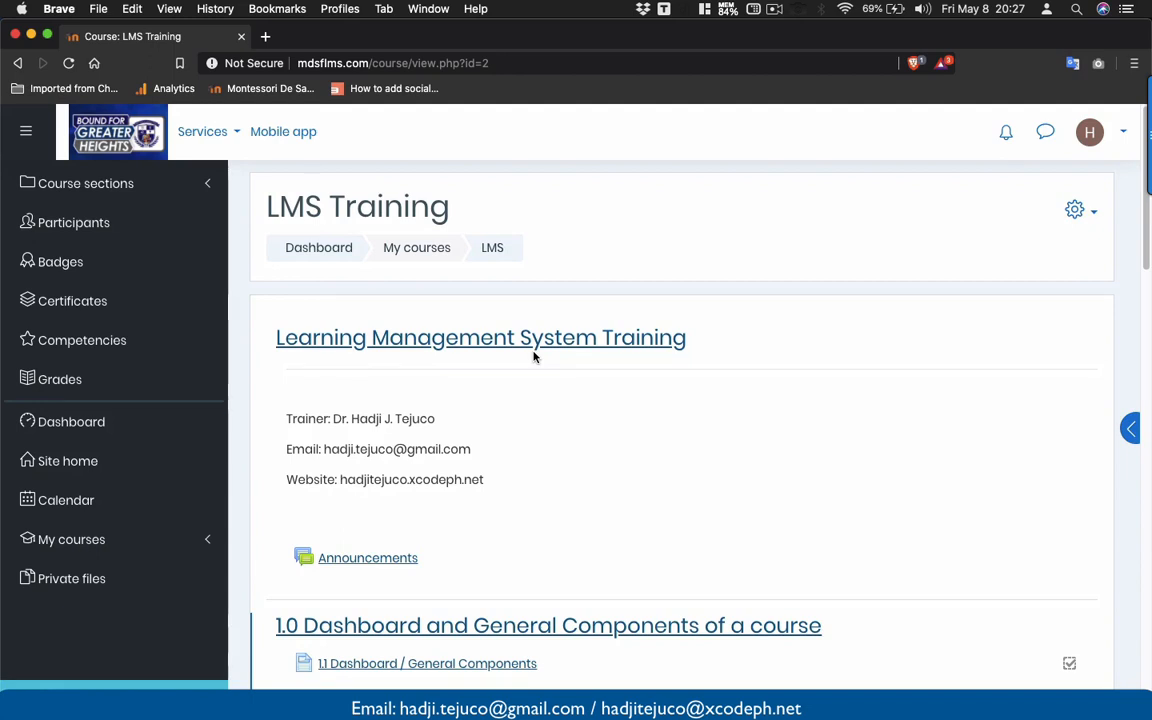
# Open the course's grader report and examine its grade categories, particularly the Homeworks category.
pyautogui.click(118, 383)
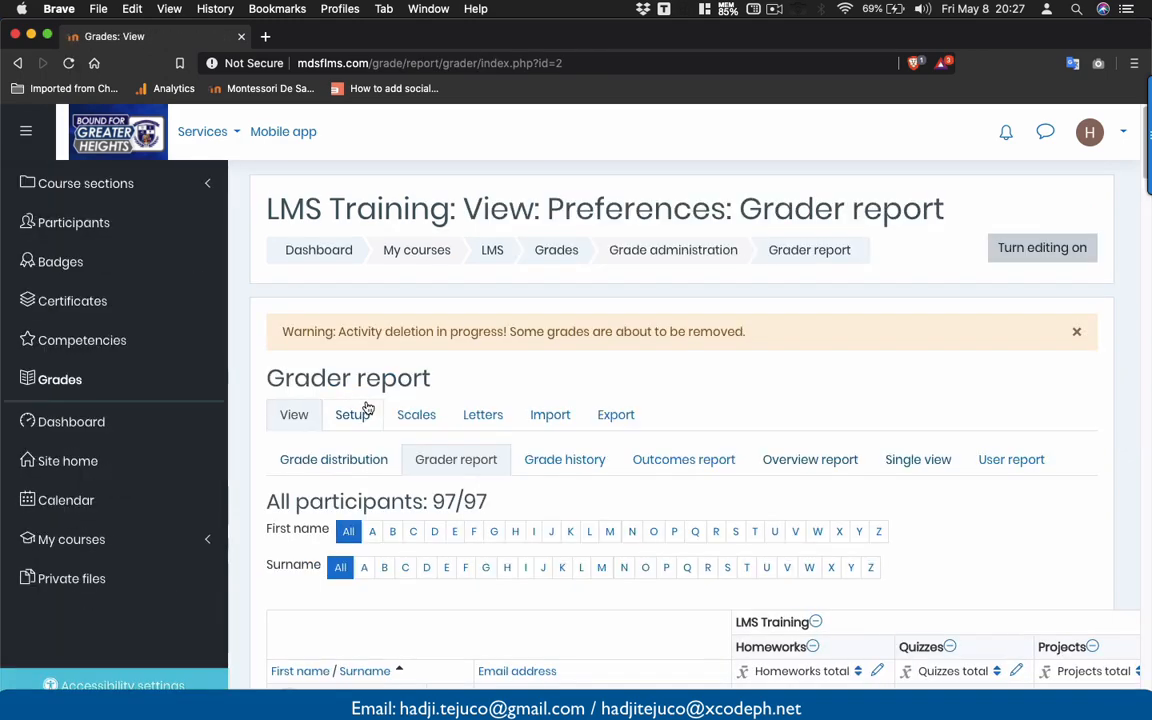
pyautogui.scroll(-3, 368, 407)
pyautogui.scroll(-3, 368, 407)
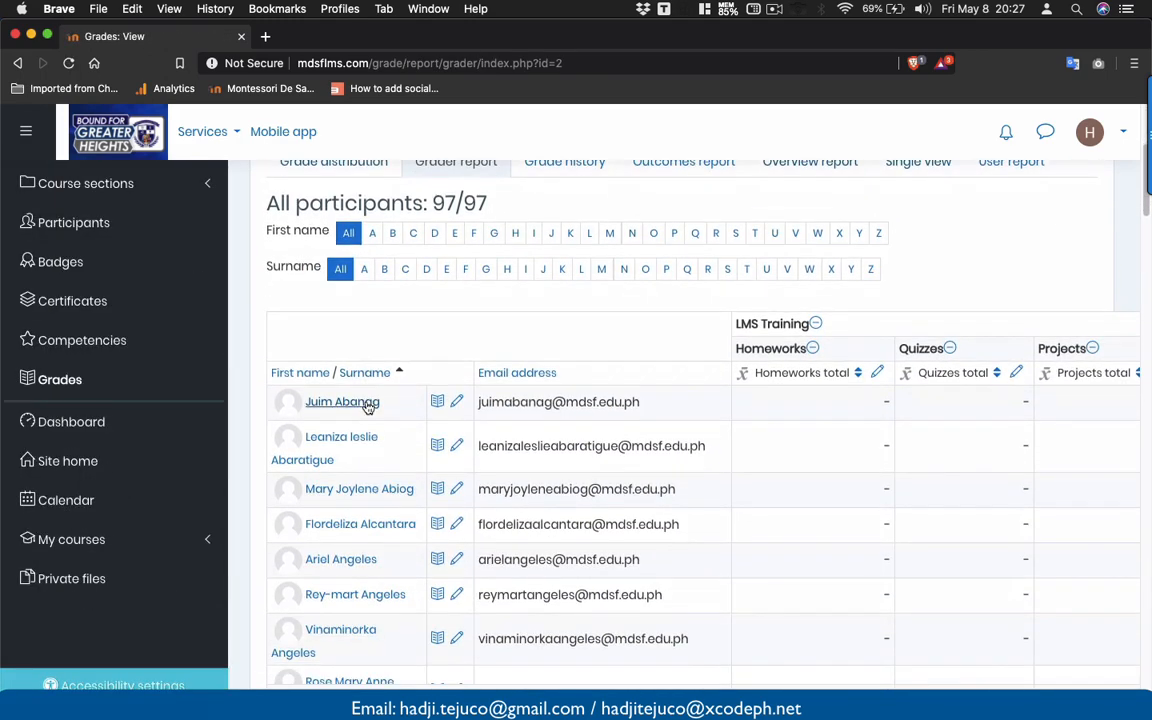
pyautogui.doubleClick(750, 353)
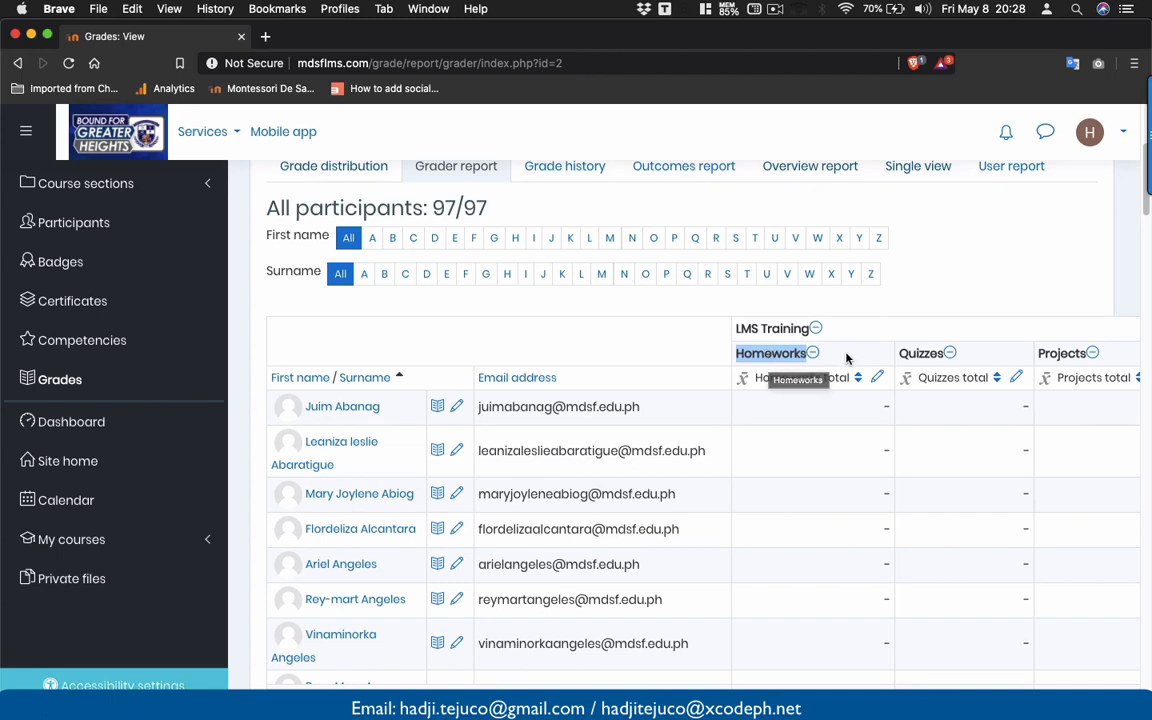
pyautogui.click(772, 352)
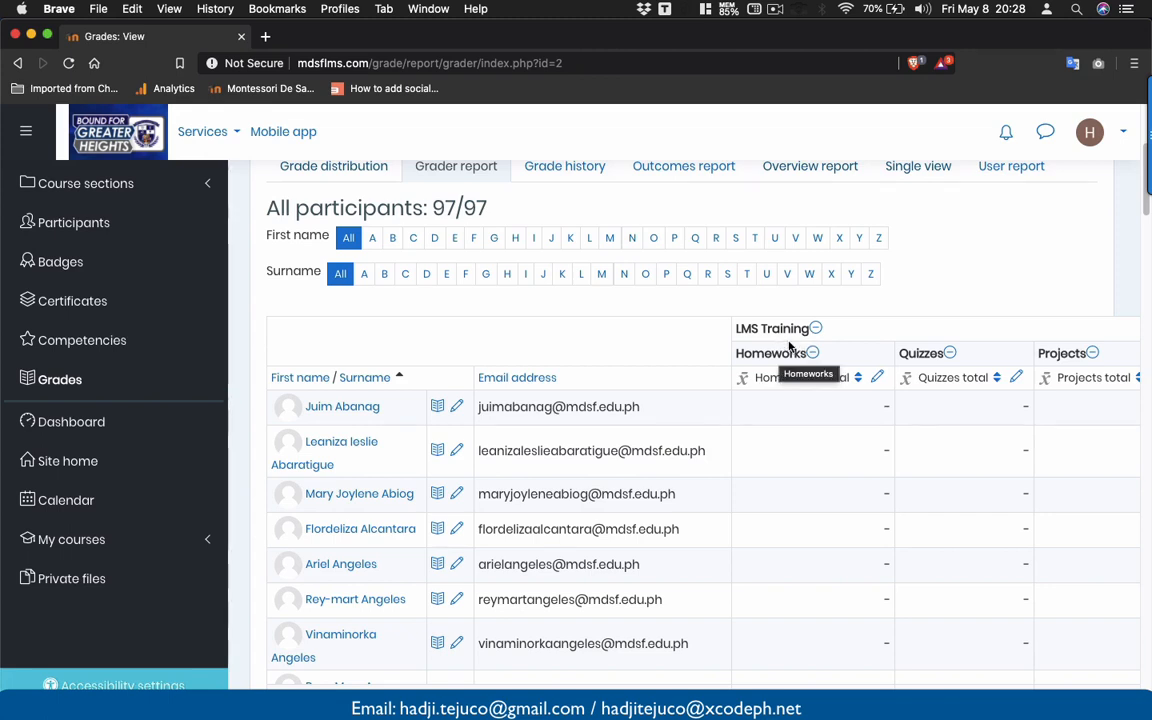
pyautogui.doubleClick(785, 352)
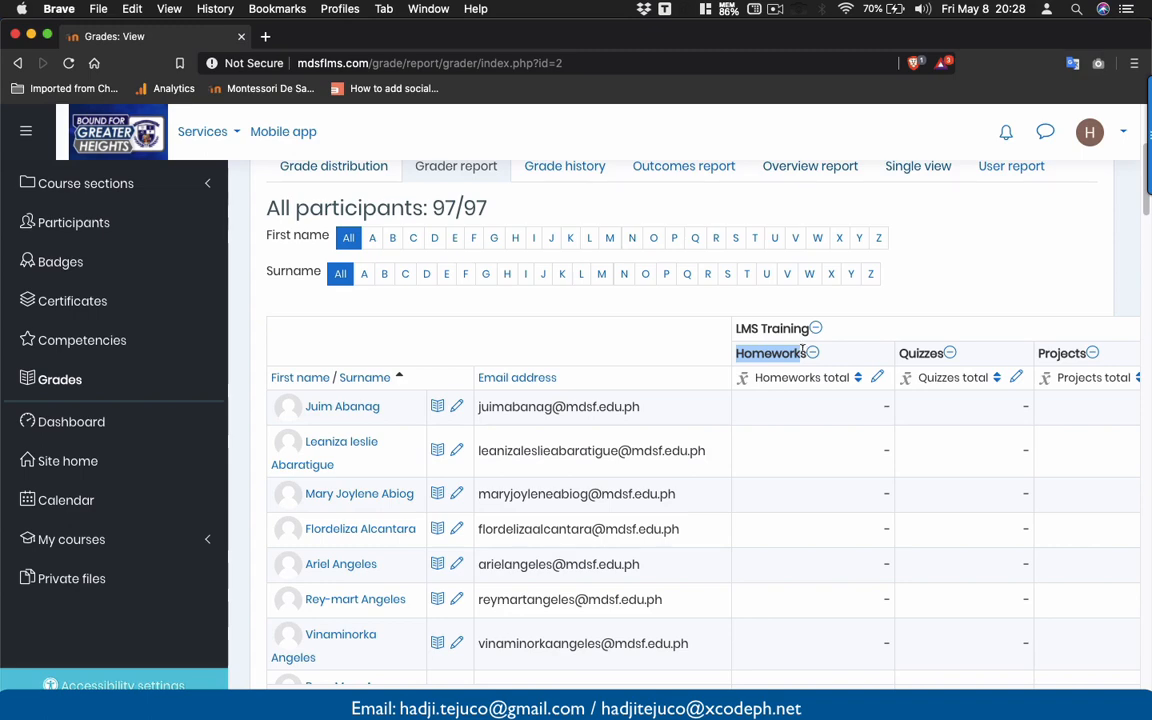
pyautogui.scroll(2, 351, 353)
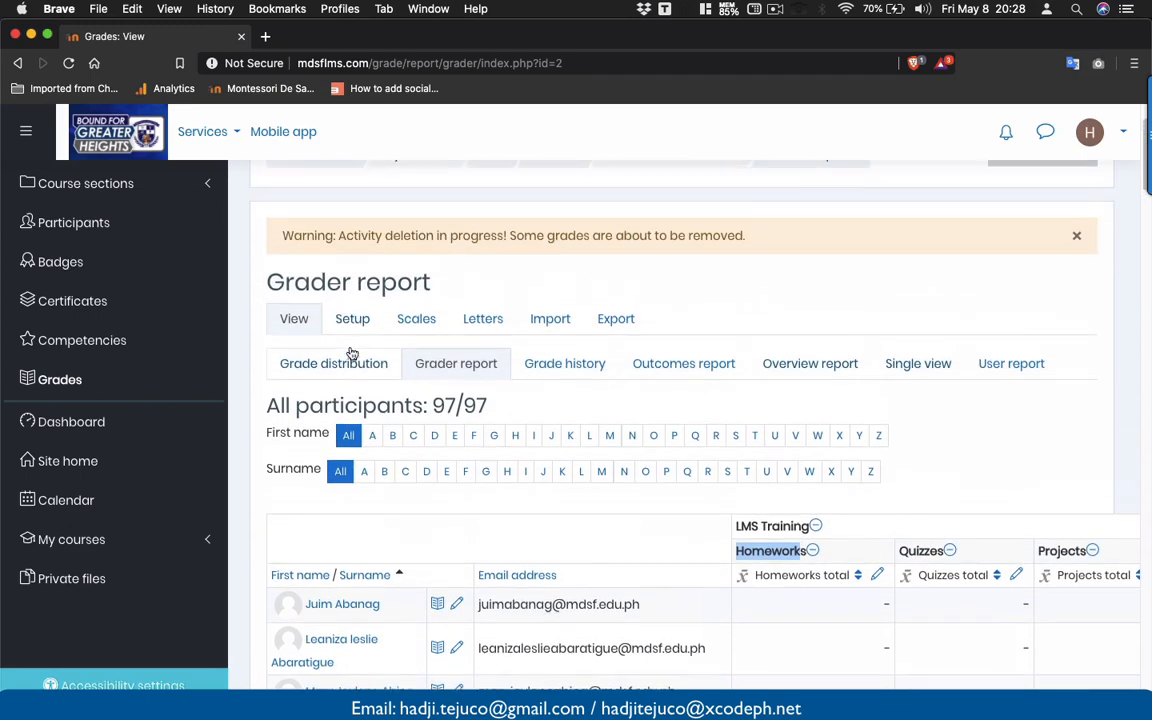
pyautogui.scroll(1, 432, 337)
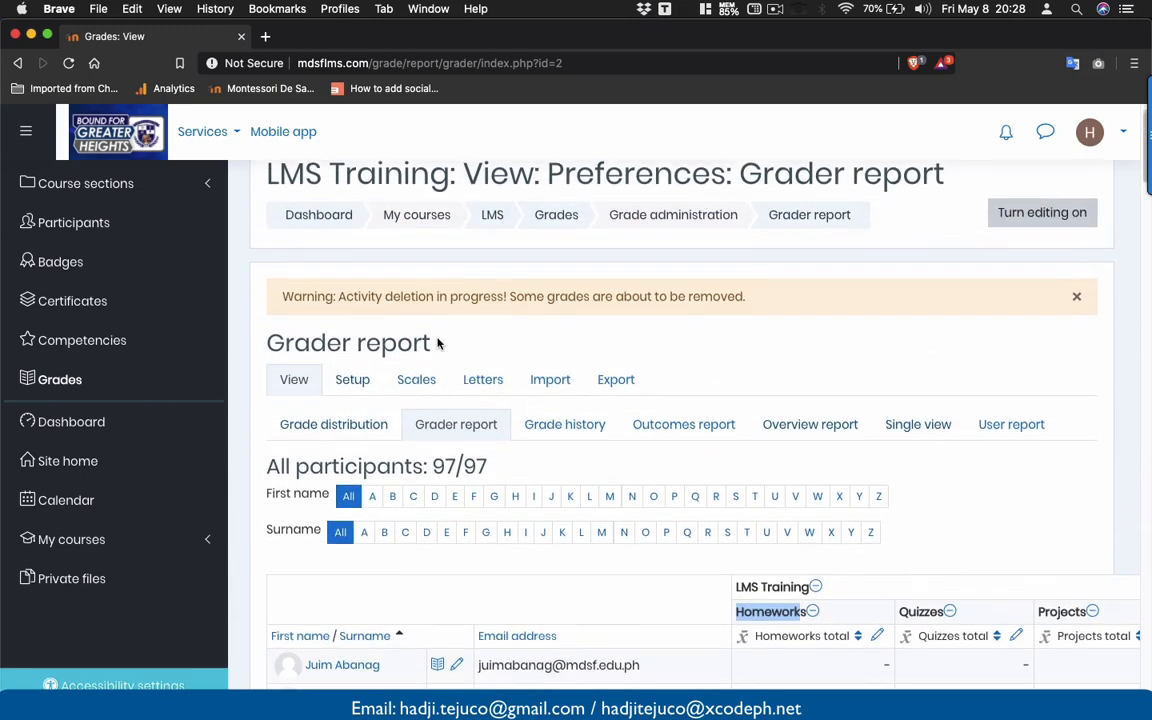
pyautogui.scroll(1, 437, 343)
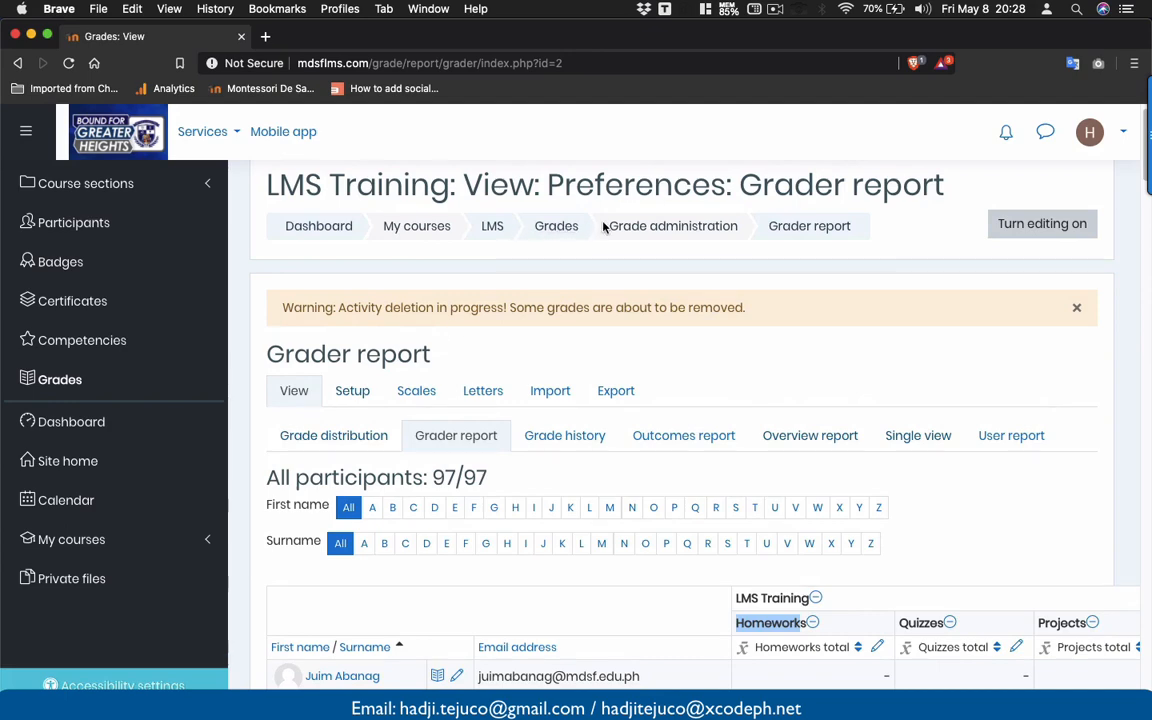
# Return to the LMS Training course page and turn editing on.
pyautogui.click(492, 227)
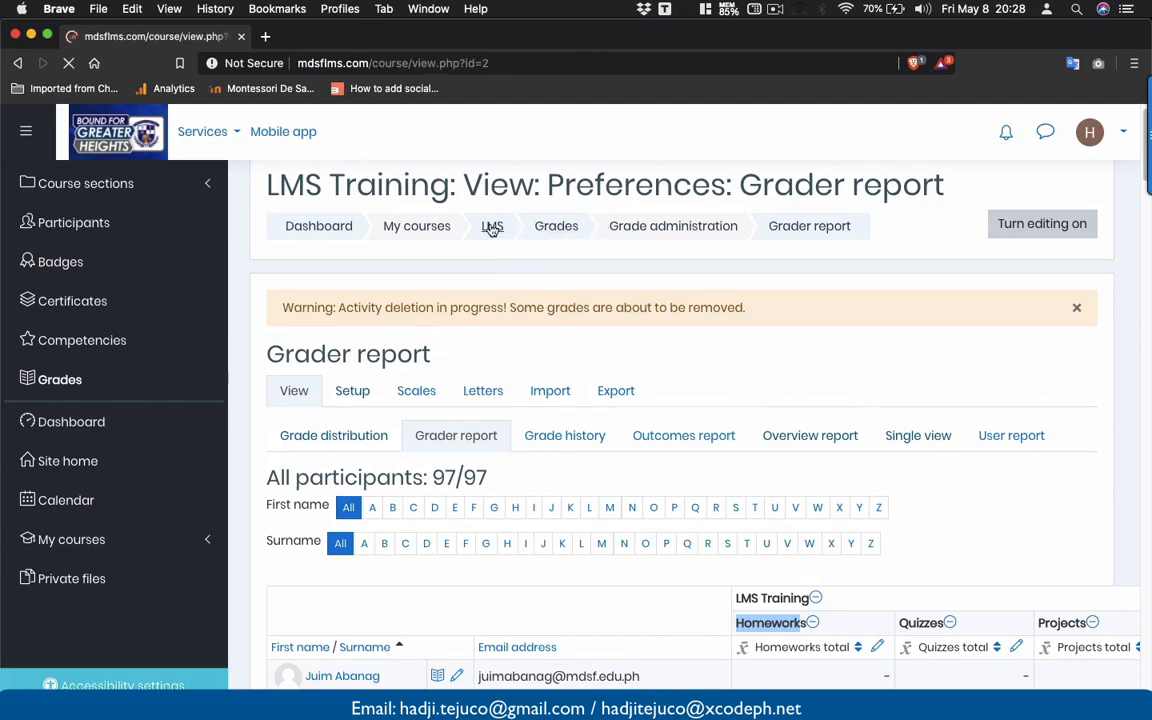
pyautogui.scroll(-3, 558, 335)
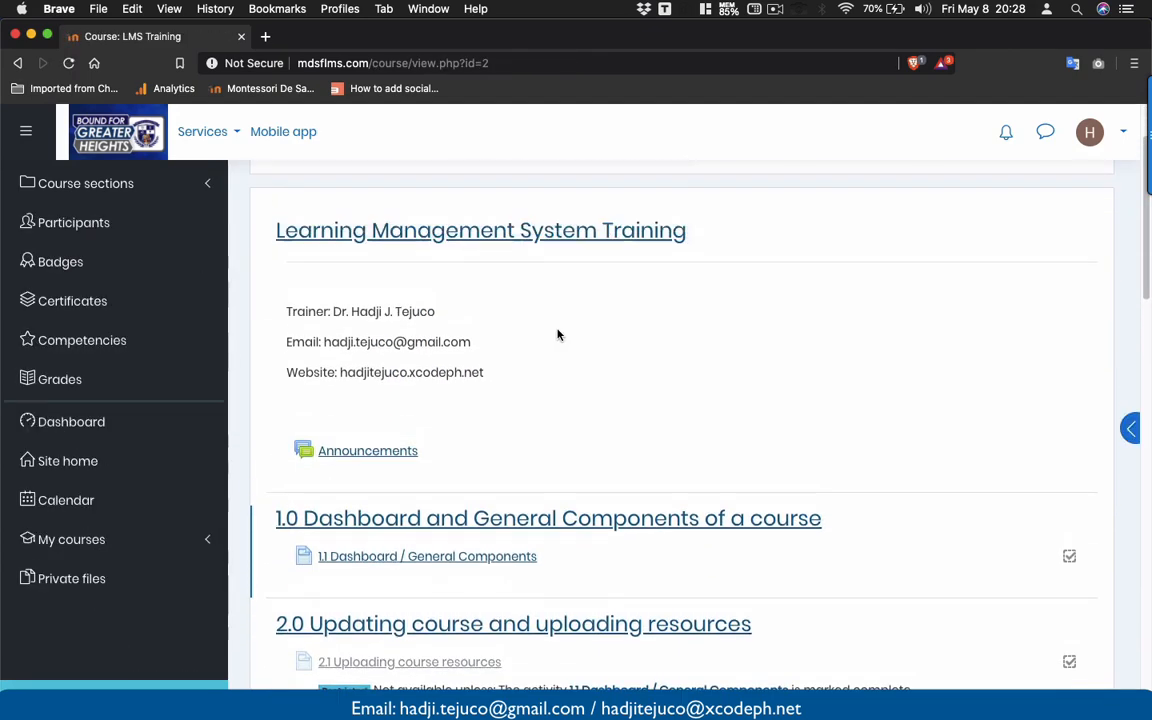
pyautogui.scroll(2, 558, 335)
pyautogui.scroll(-1, 558, 335)
pyautogui.scroll(1, 558, 335)
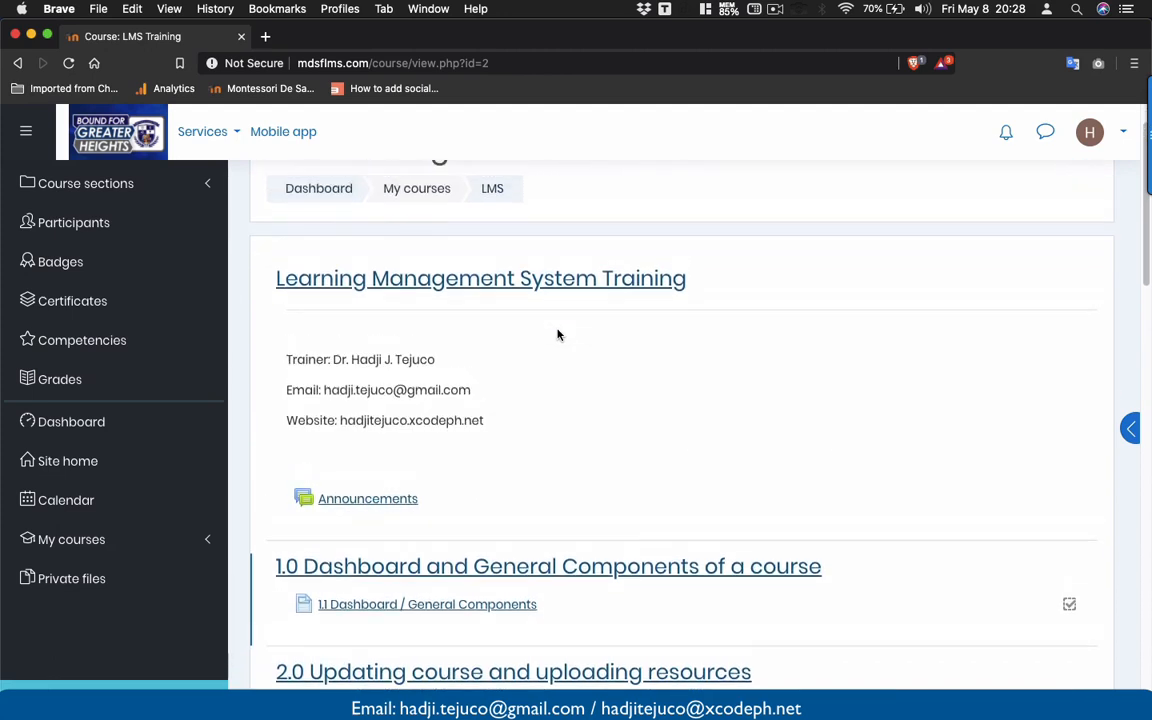
pyautogui.scroll(1, 558, 335)
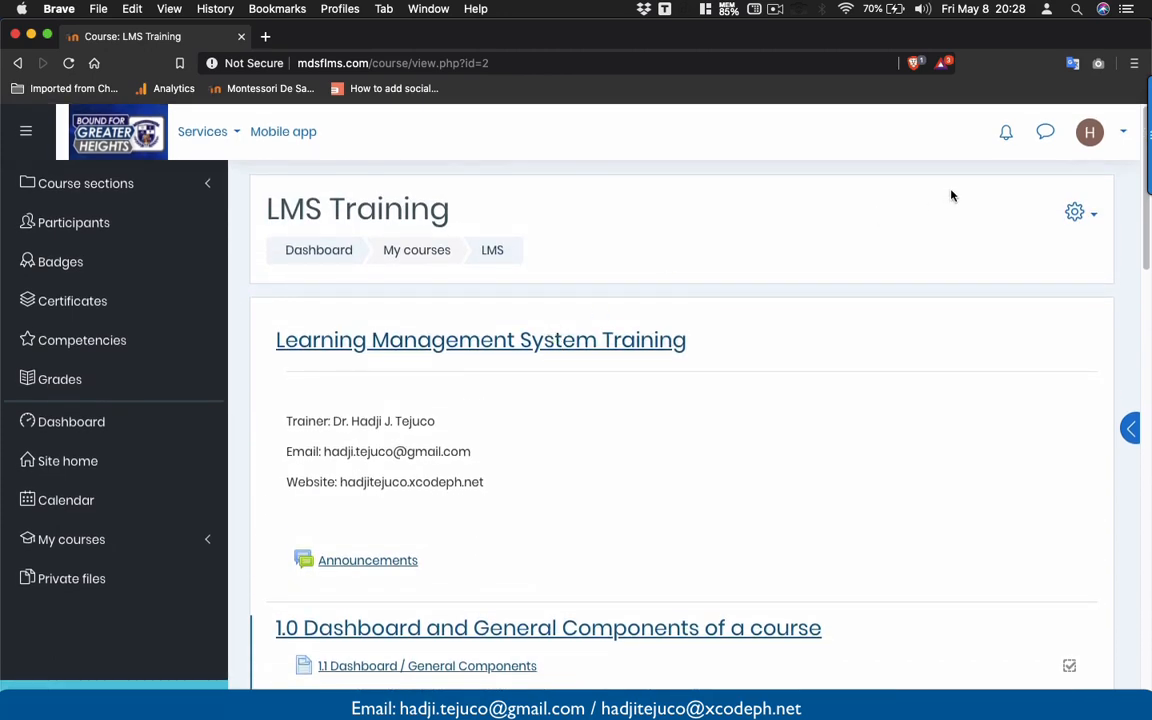
pyautogui.click(1089, 220)
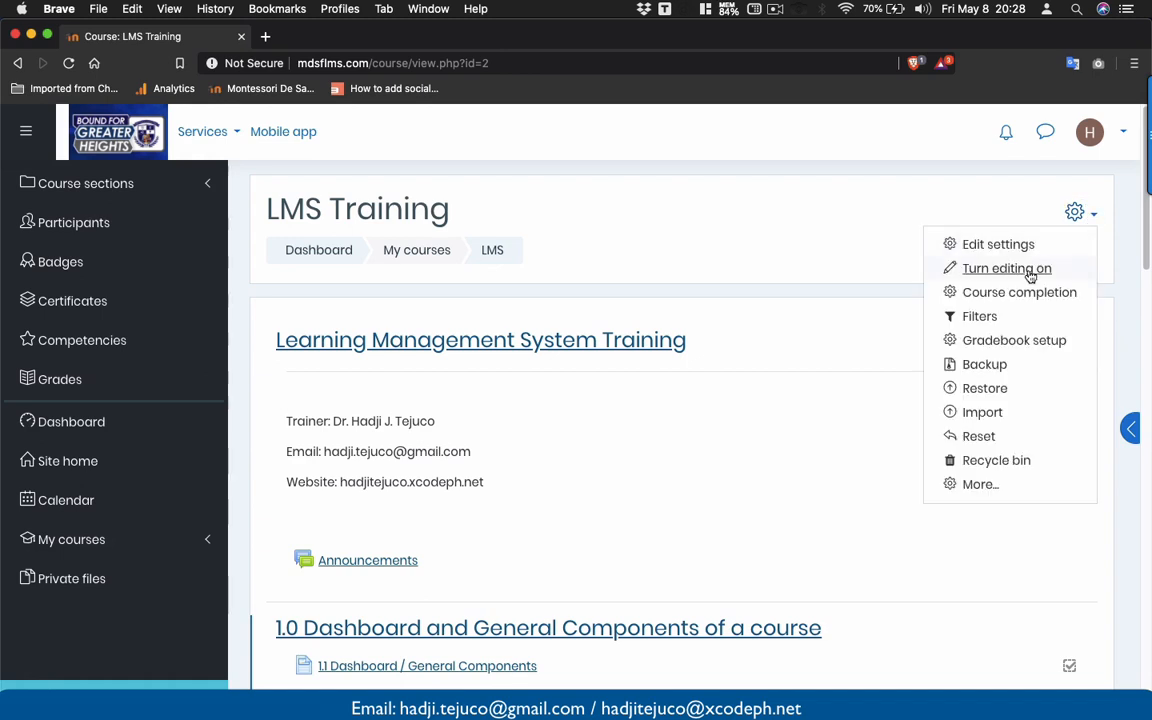
pyautogui.click(1031, 270)
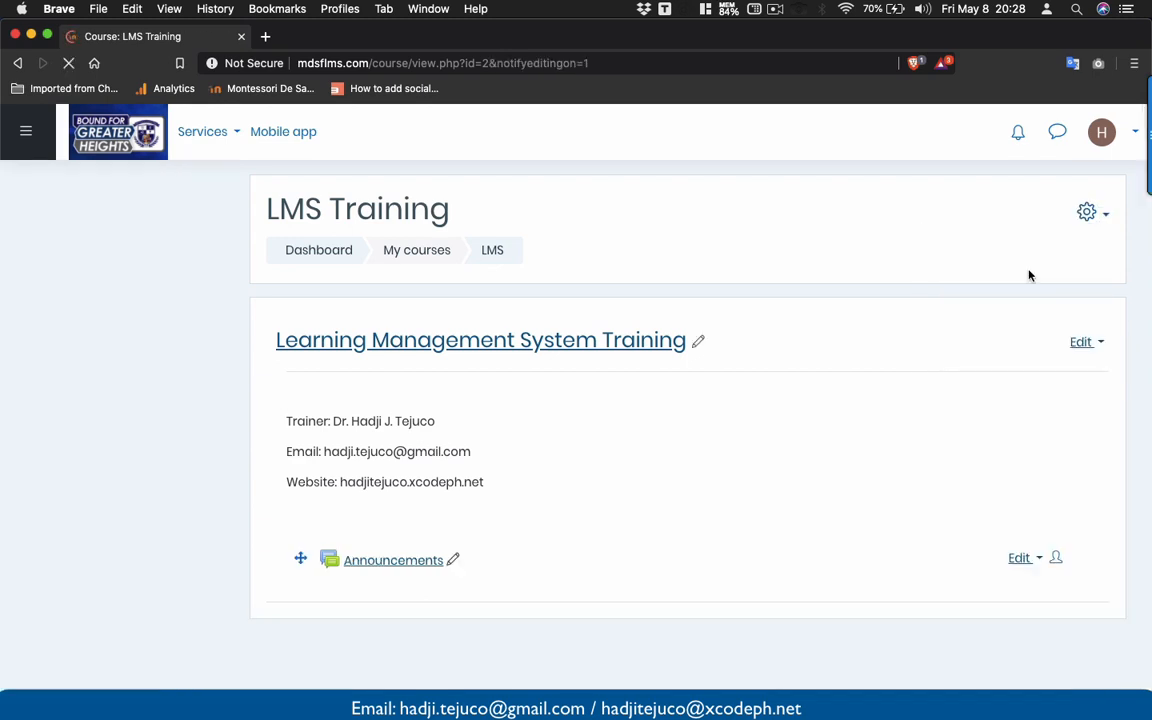
# Add a new Assignment activity to the Creating Assignments section of the course.
pyautogui.scroll(-3, 1029, 275)
pyautogui.scroll(-10, 1029, 275)
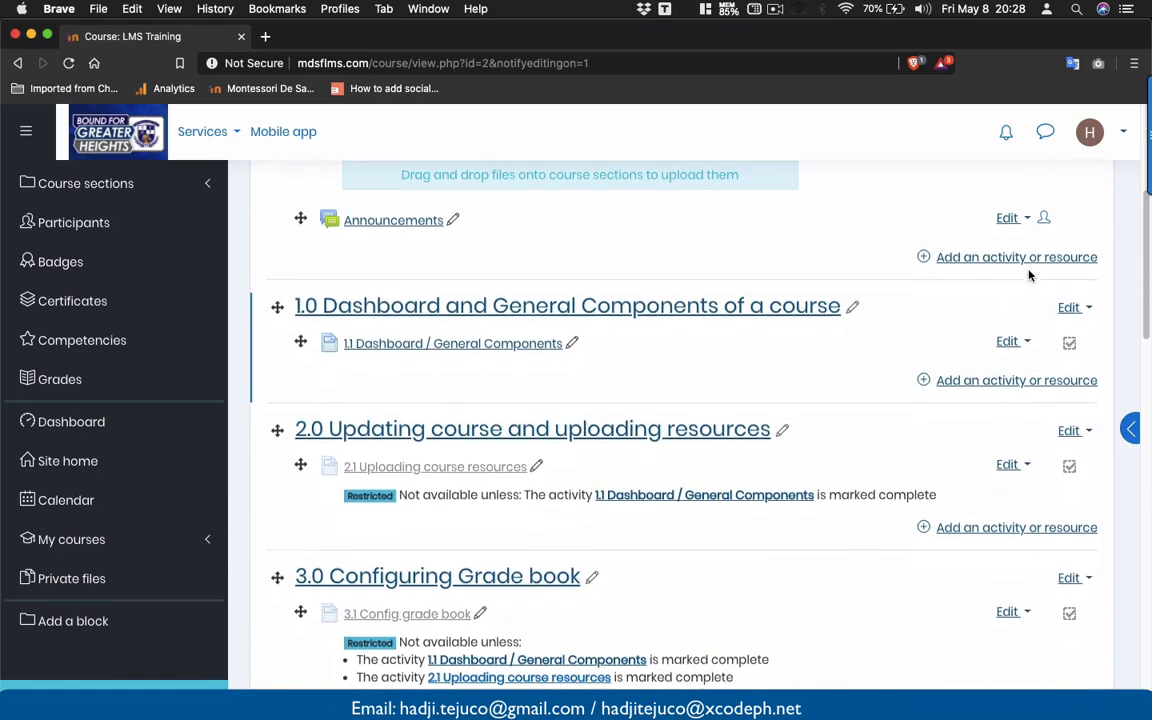
pyautogui.scroll(-8, 1029, 275)
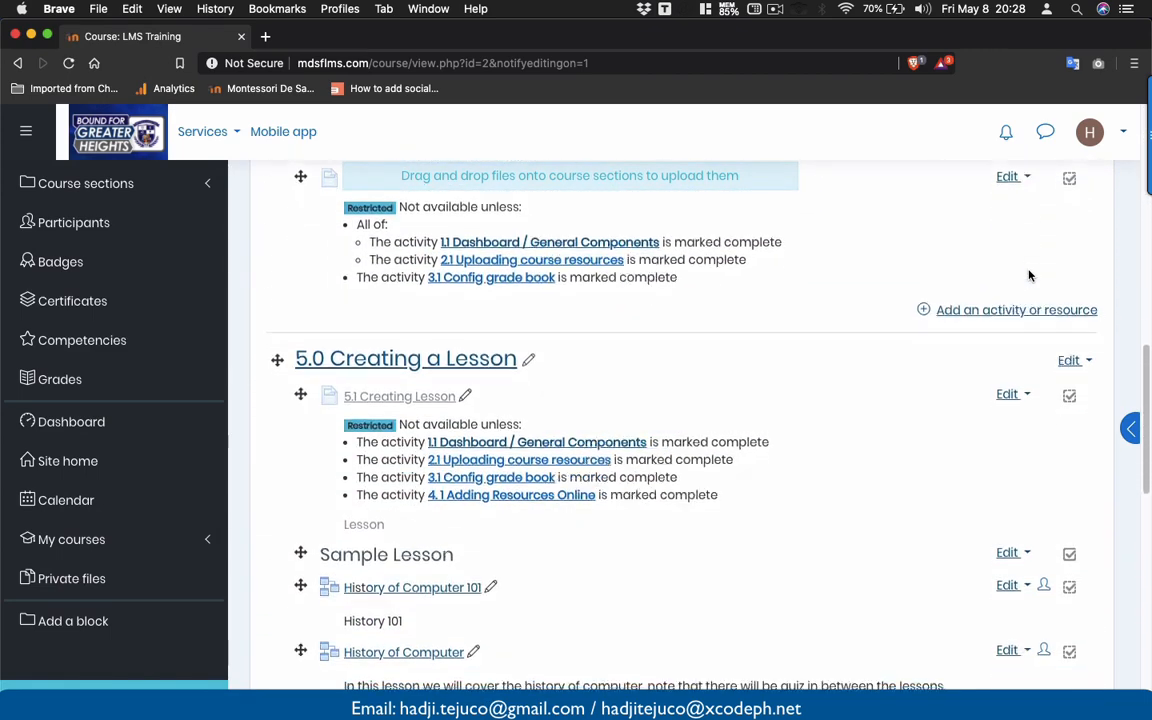
pyautogui.scroll(-6, 1029, 275)
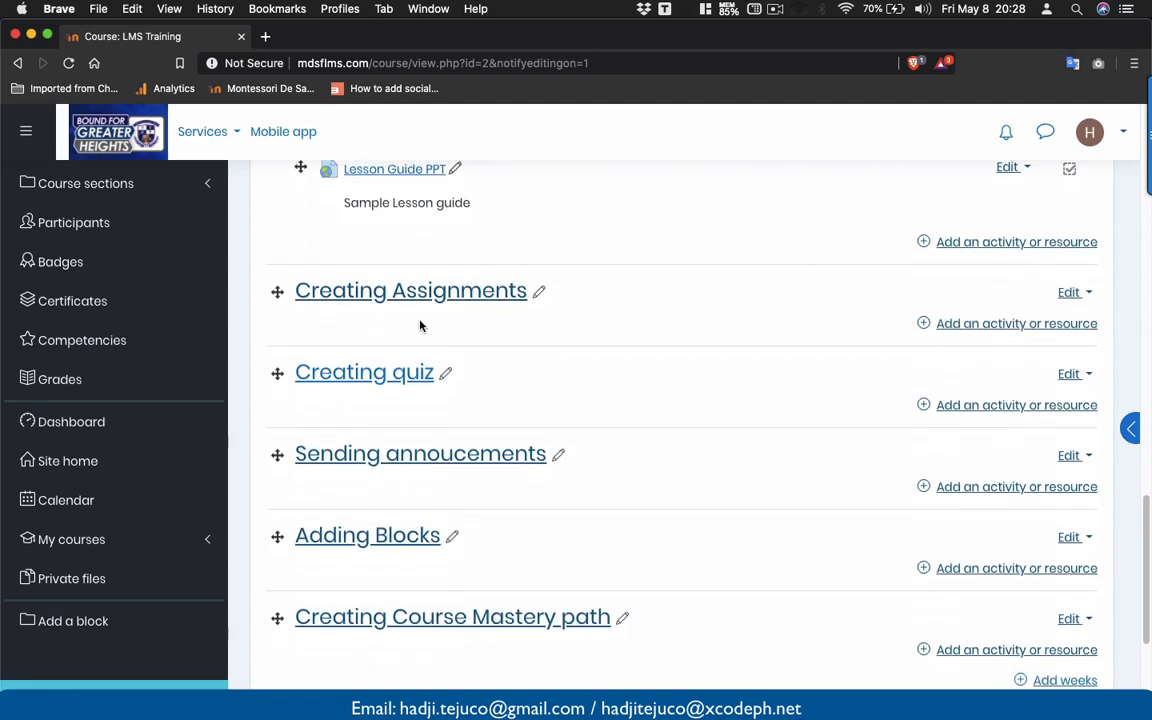
pyautogui.scroll(-3, 420, 325)
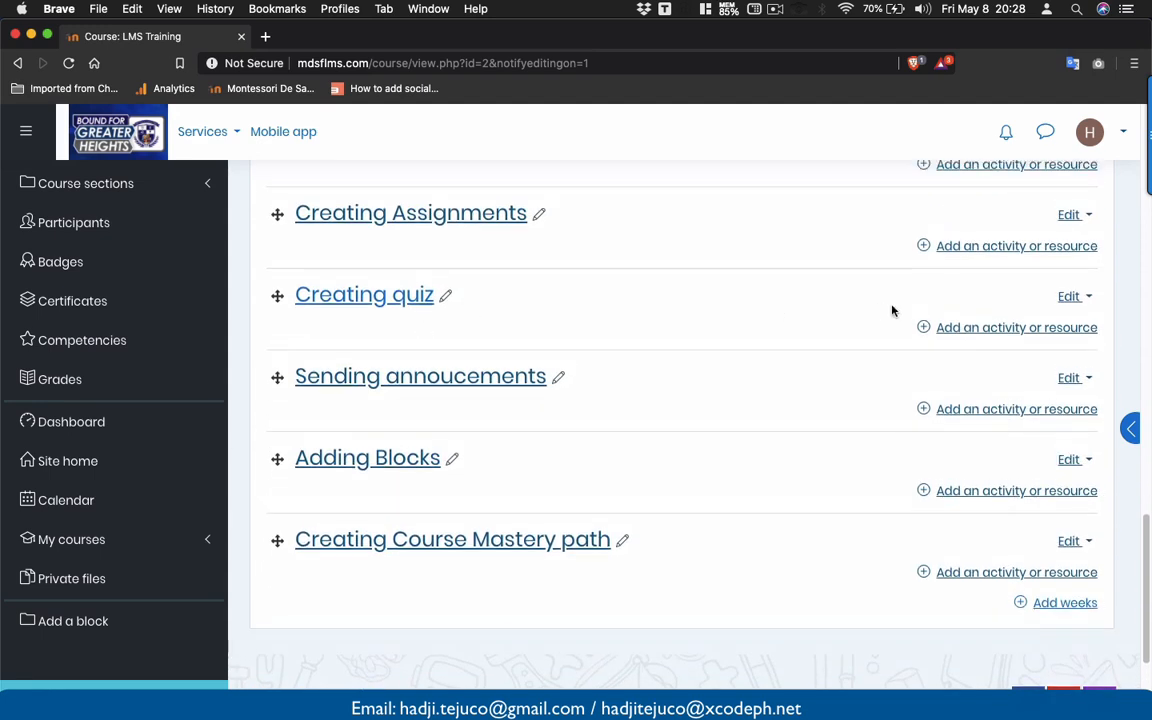
pyautogui.click(985, 248)
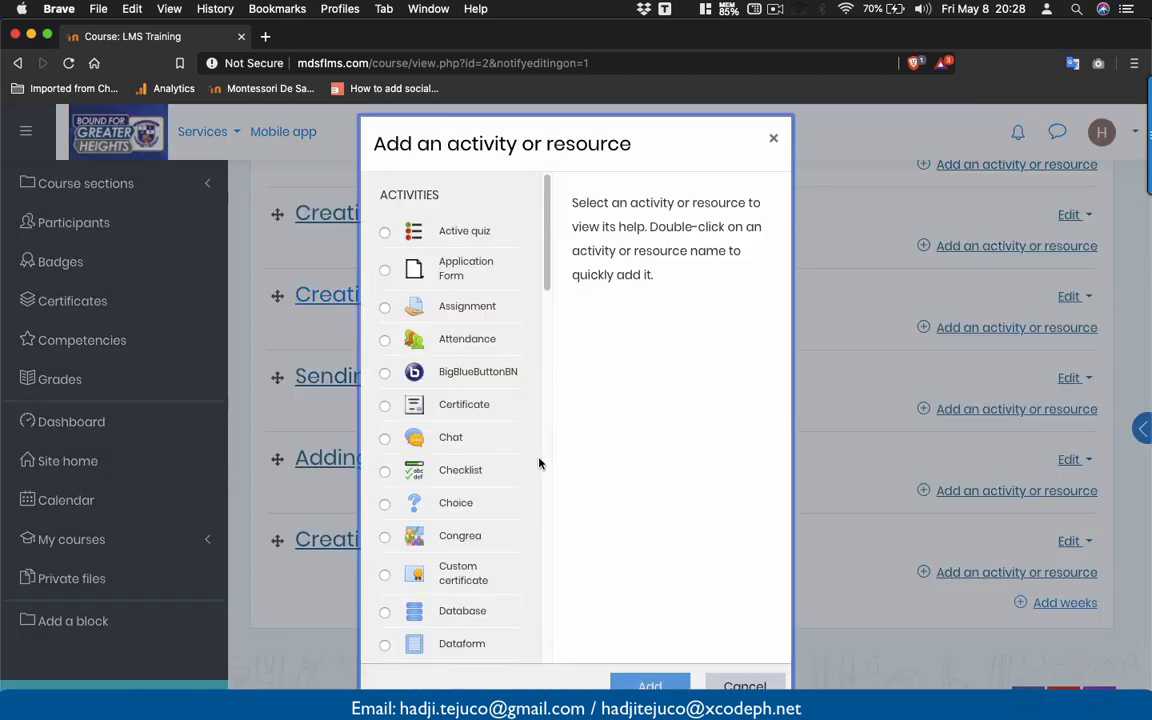
pyautogui.scroll(-3, 534, 485)
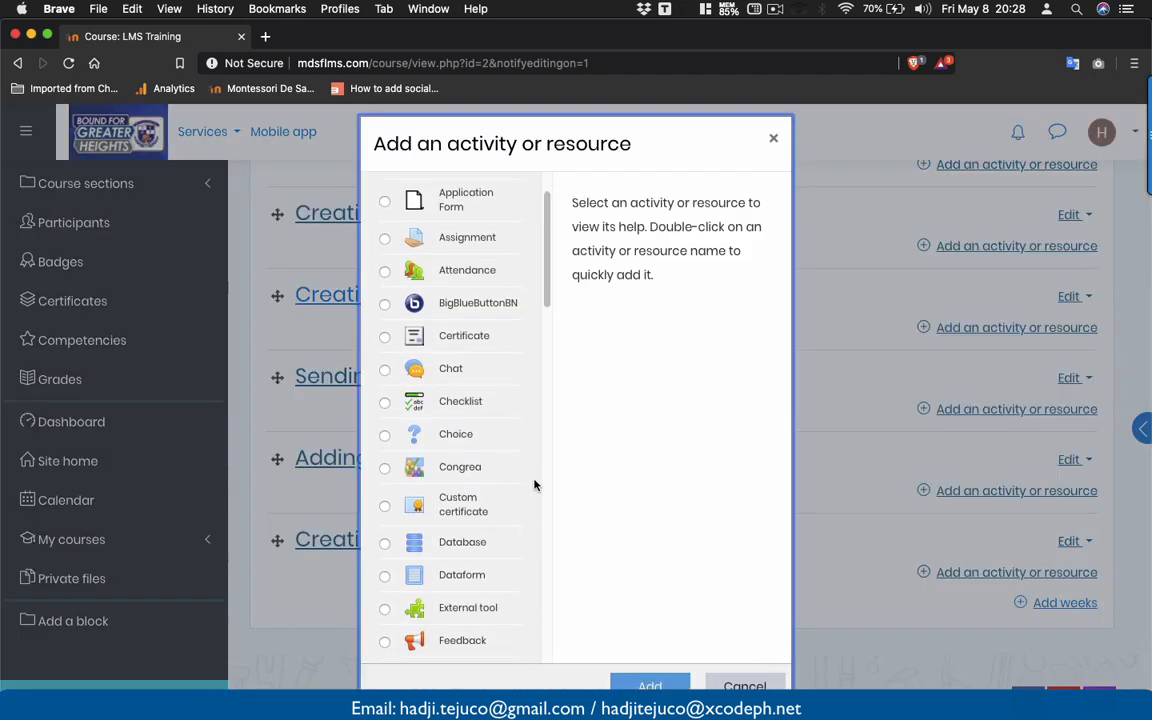
pyautogui.click(442, 241)
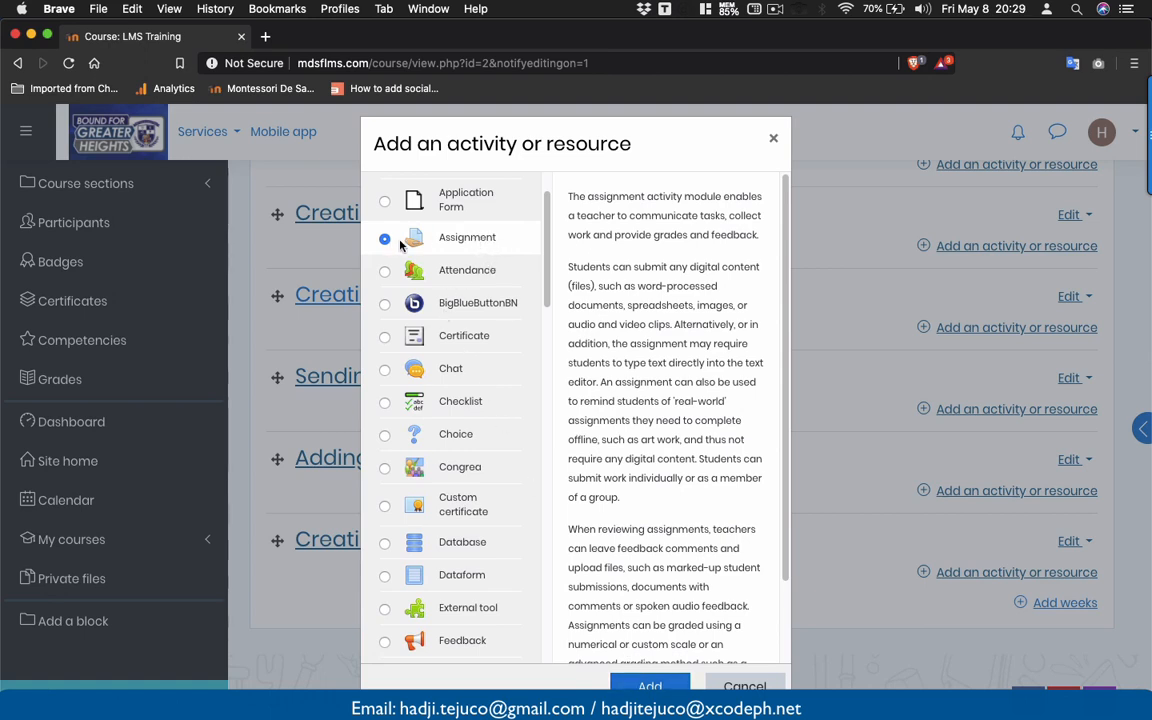
pyautogui.doubleClick(466, 242)
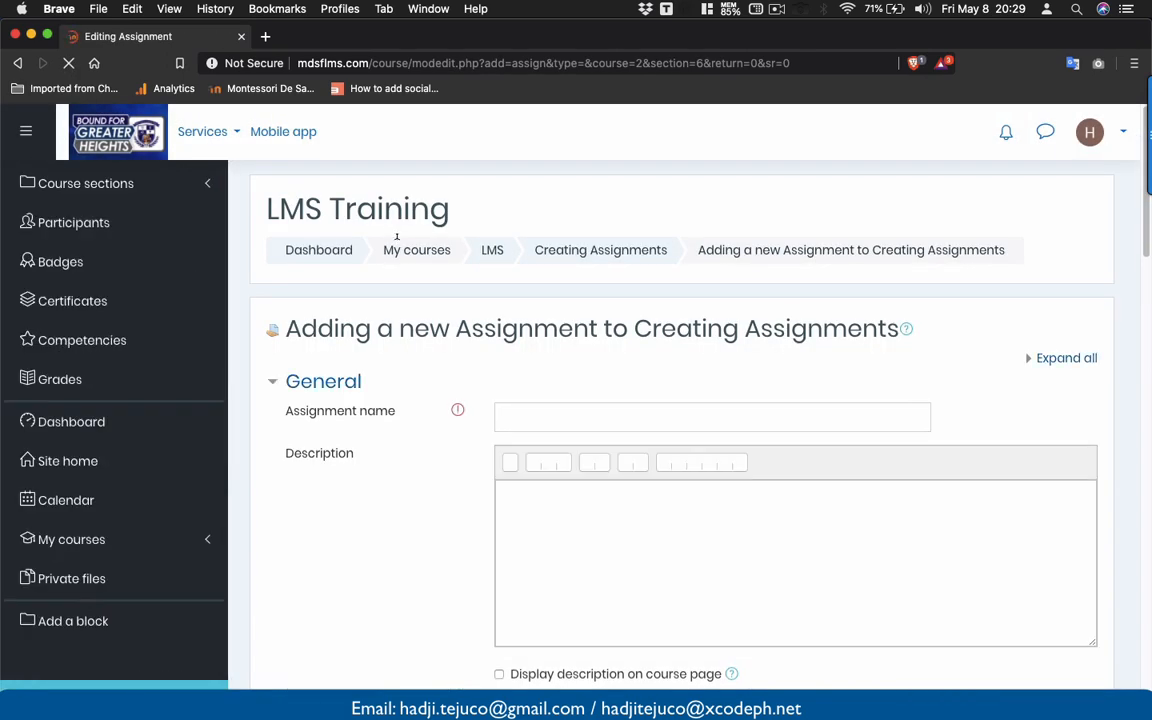
# Name the assignment "Homework 1" and enter the description "Describe your family in 5 paragraphs.".
pyautogui.scroll(-2, 396, 236)
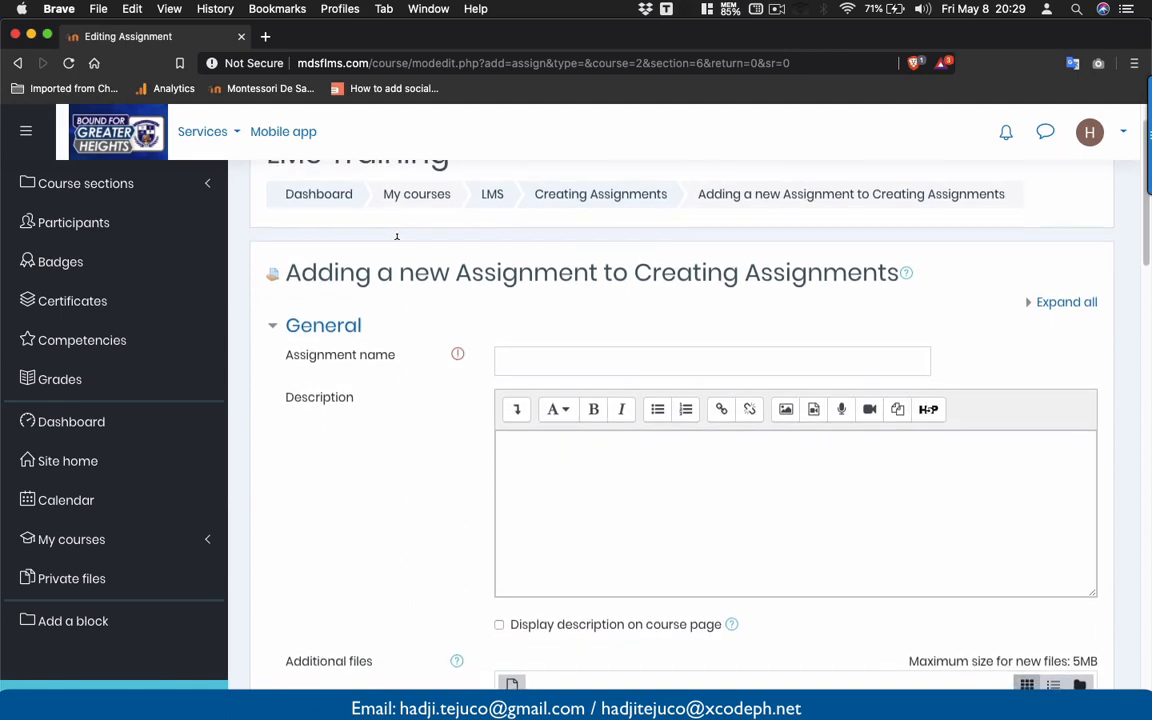
pyautogui.scroll(-2, 396, 236)
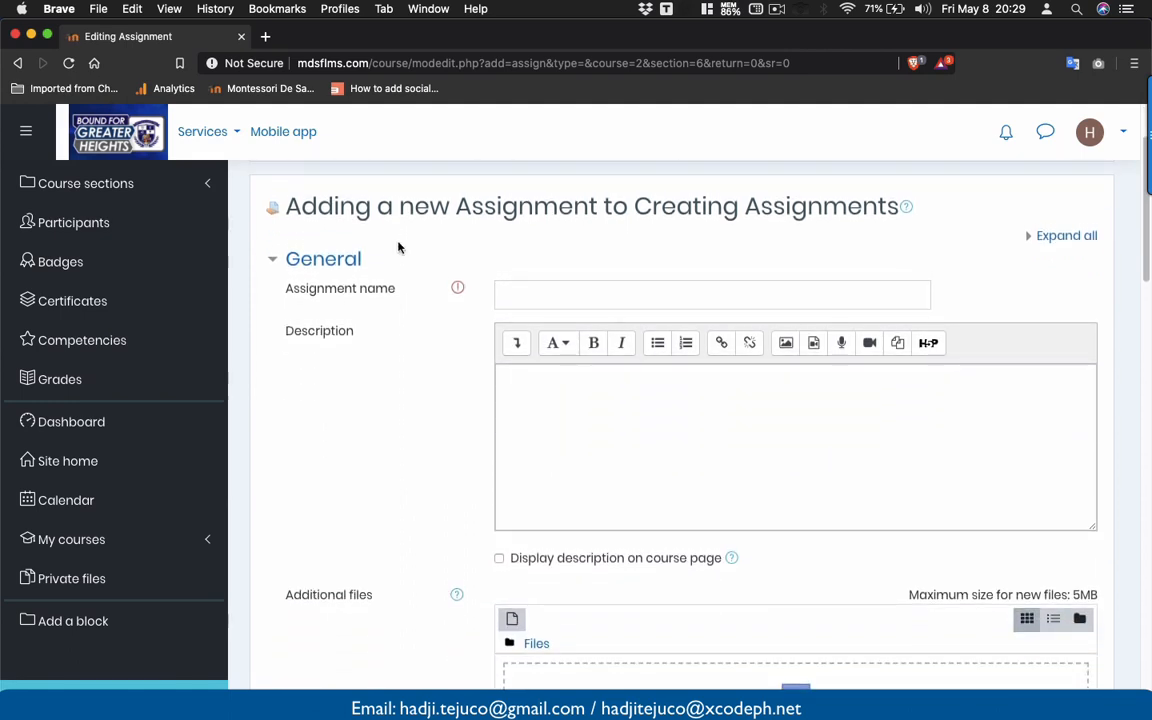
pyautogui.click(741, 442)
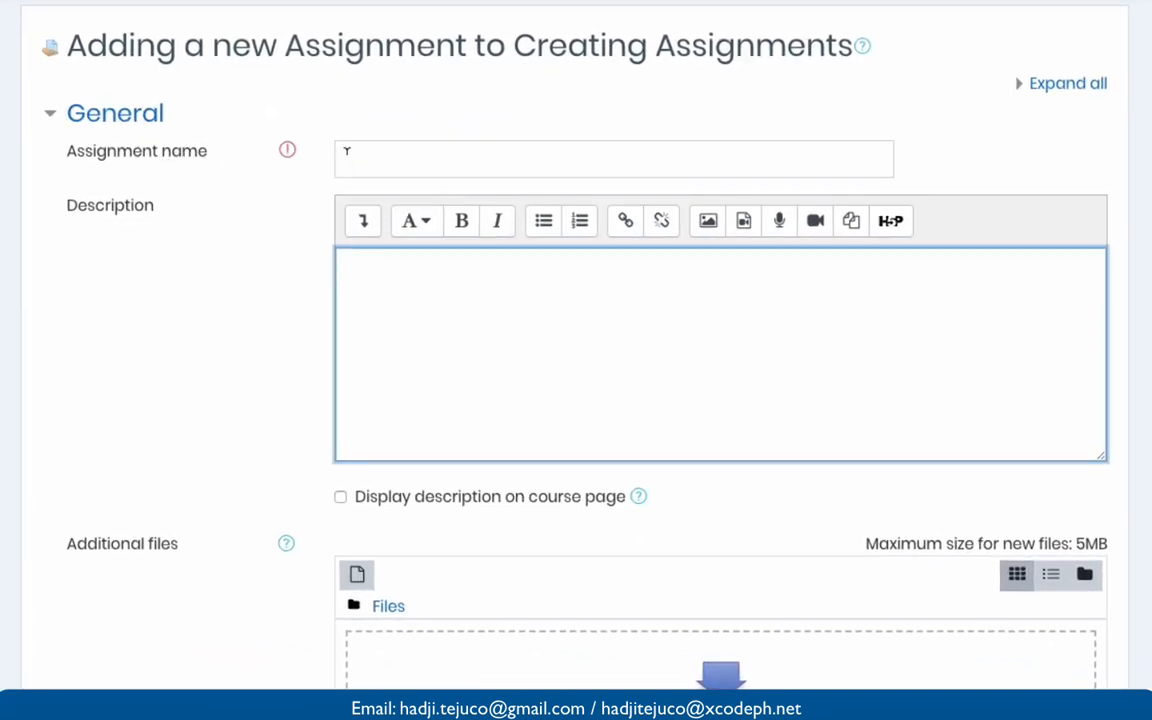
pyautogui.click(380, 150)
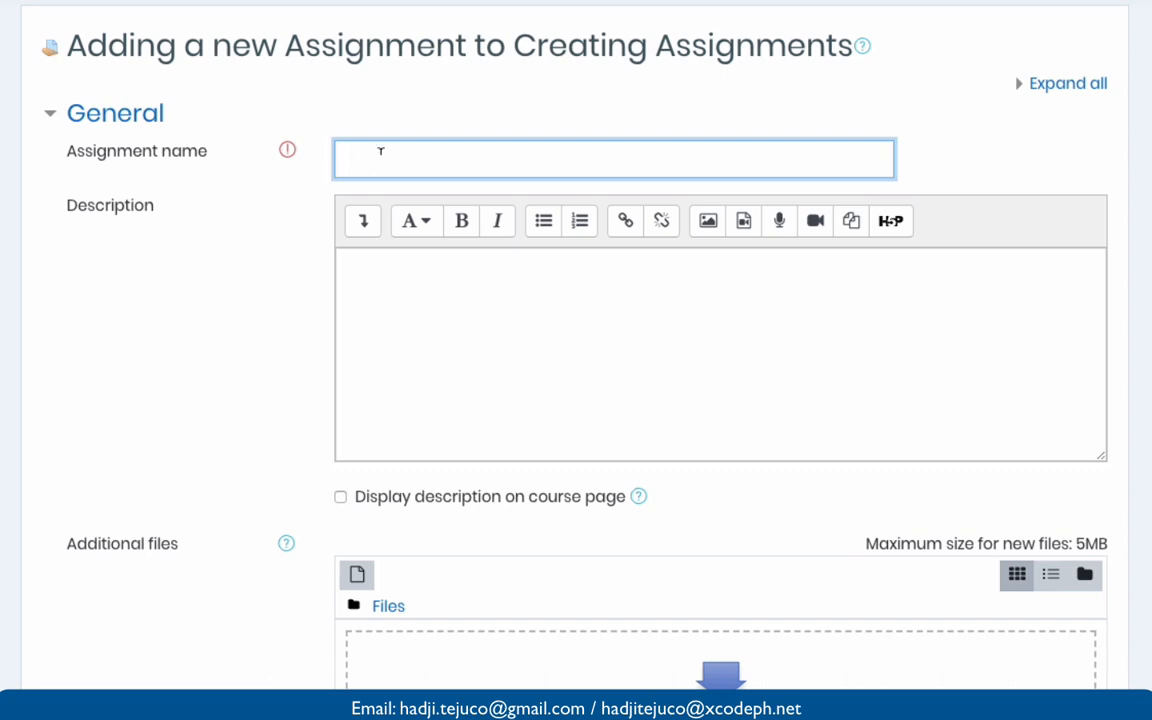
pyautogui.write('Homework 1')
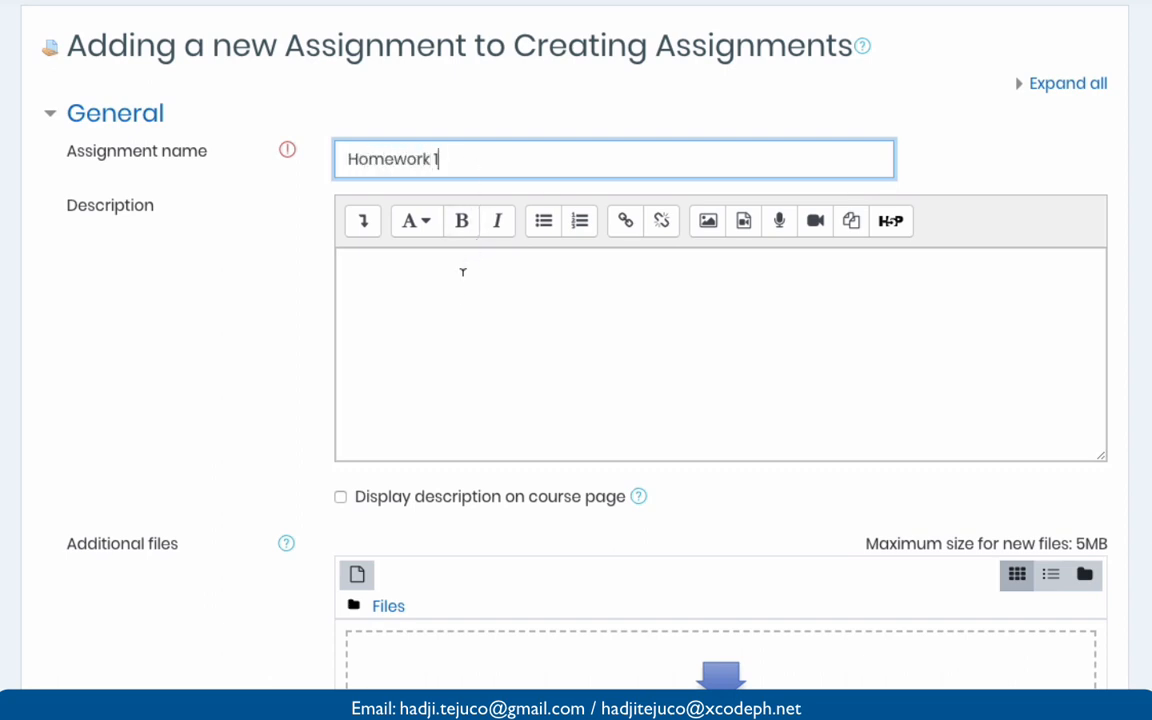
pyautogui.click(460, 313)
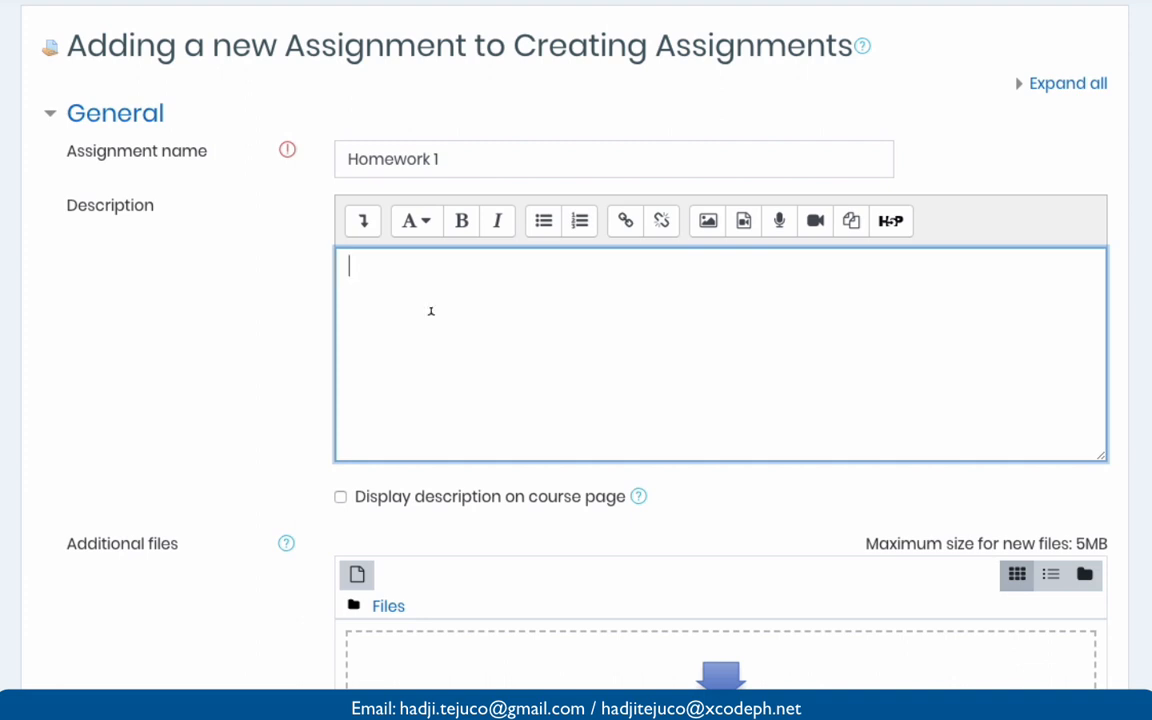
pyautogui.write('Describe your fami')
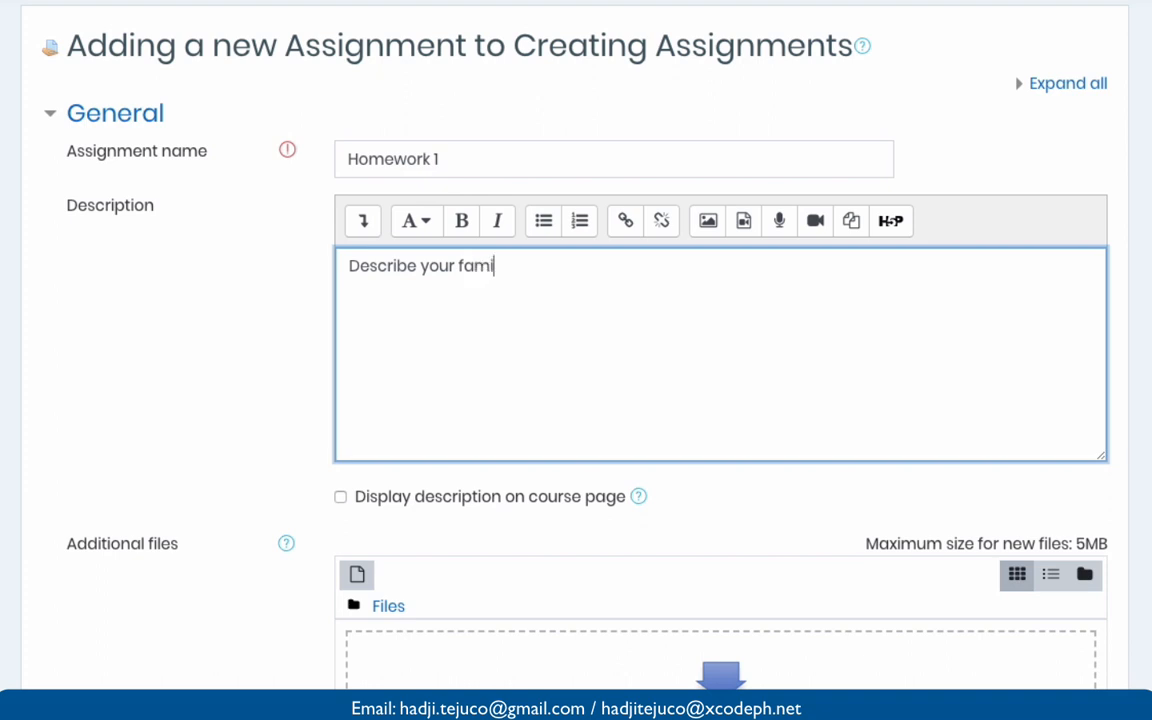
pyautogui.write('ly in 5 parag')
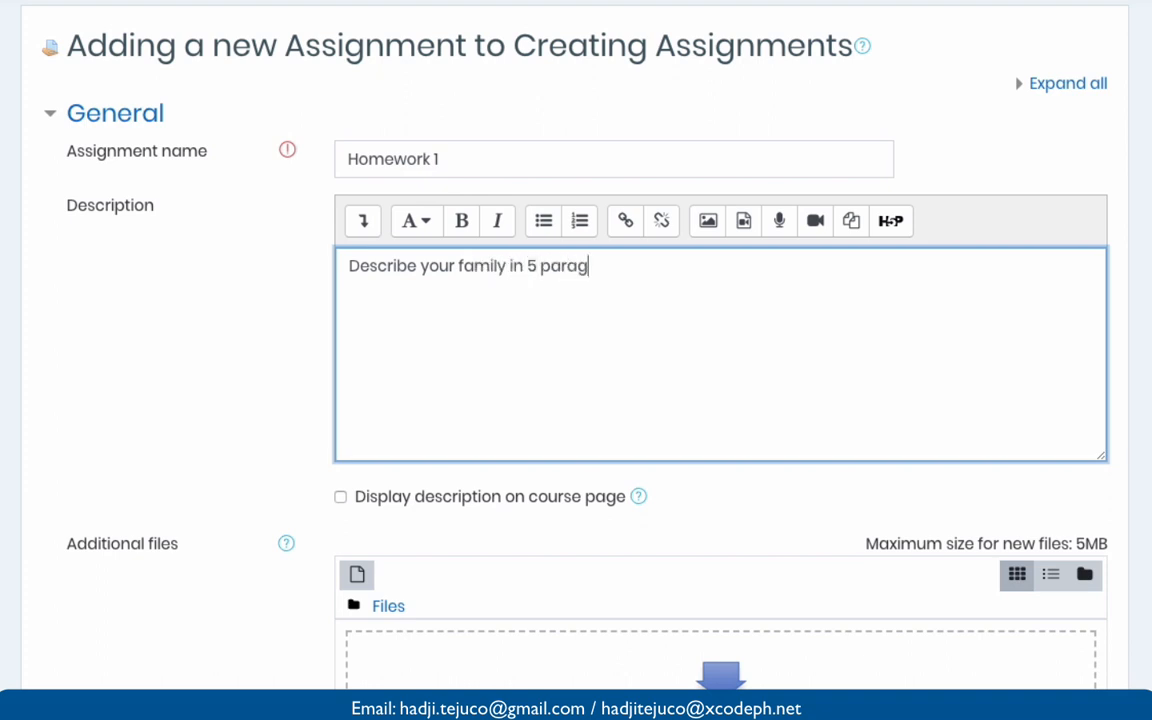
pyautogui.write('raphs.')
# Disable the assignment's Allow submissions from, Due date and Remind me to grade by dates.
pyautogui.scroll(-2, 507, 322)
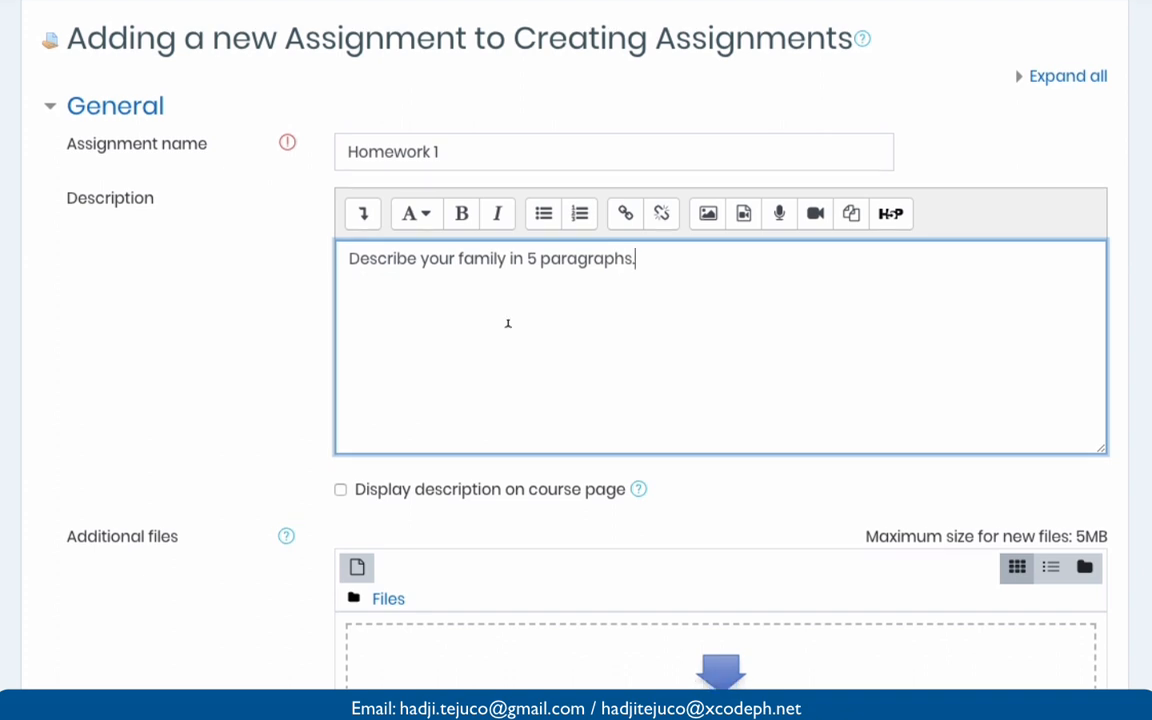
pyautogui.scroll(-3, 507, 324)
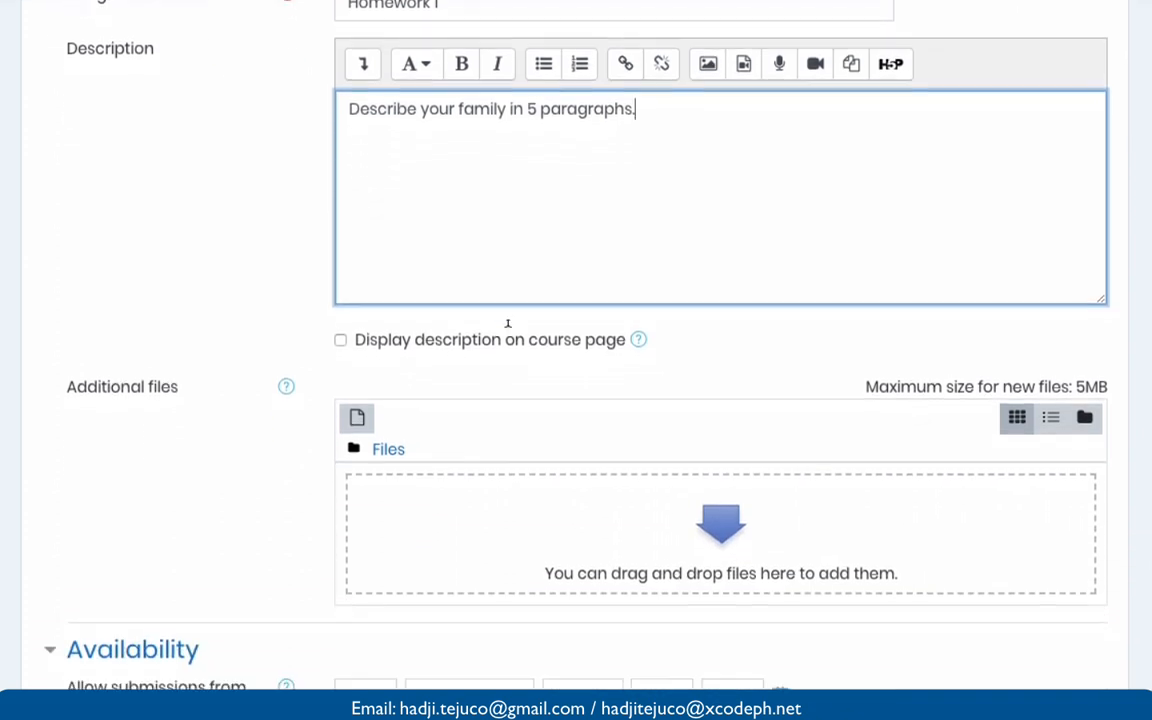
pyautogui.scroll(-3, 507, 324)
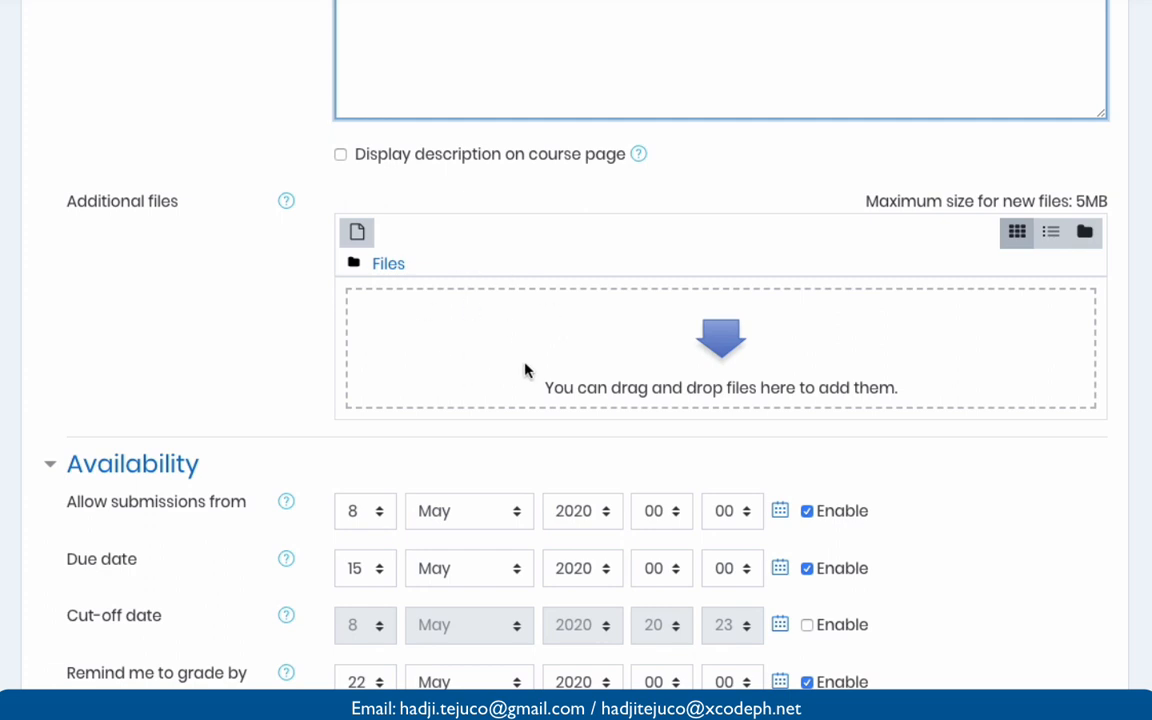
pyautogui.scroll(5, 525, 370)
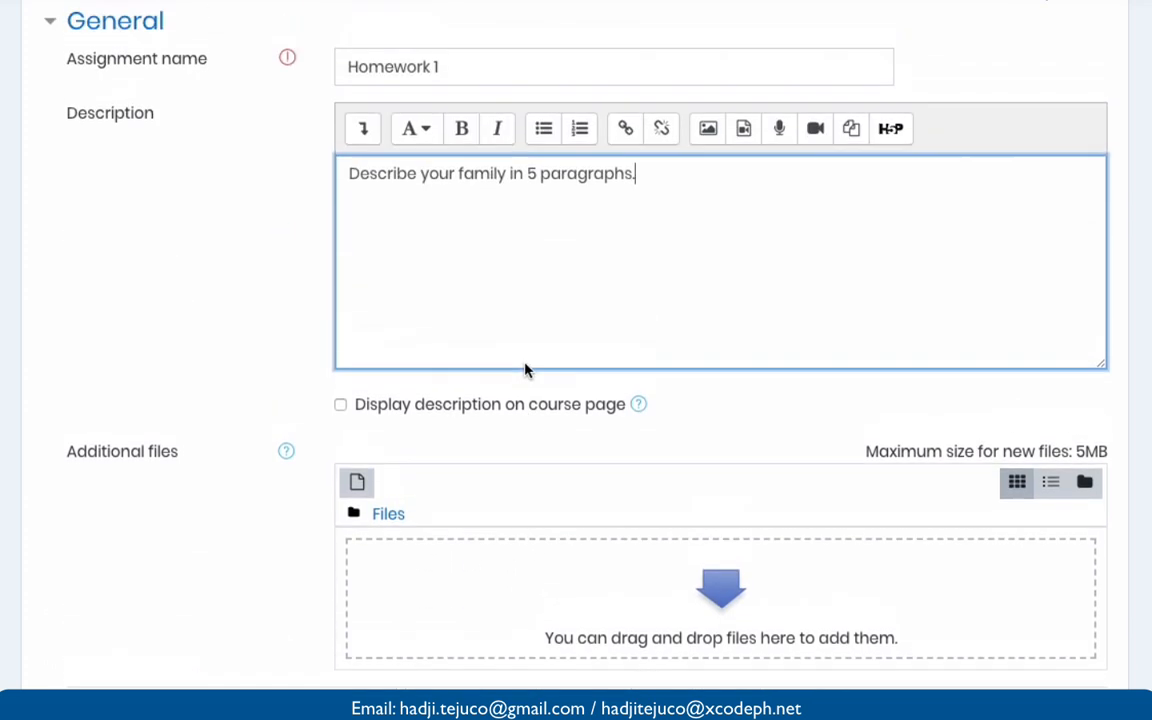
pyautogui.scroll(-11, 525, 370)
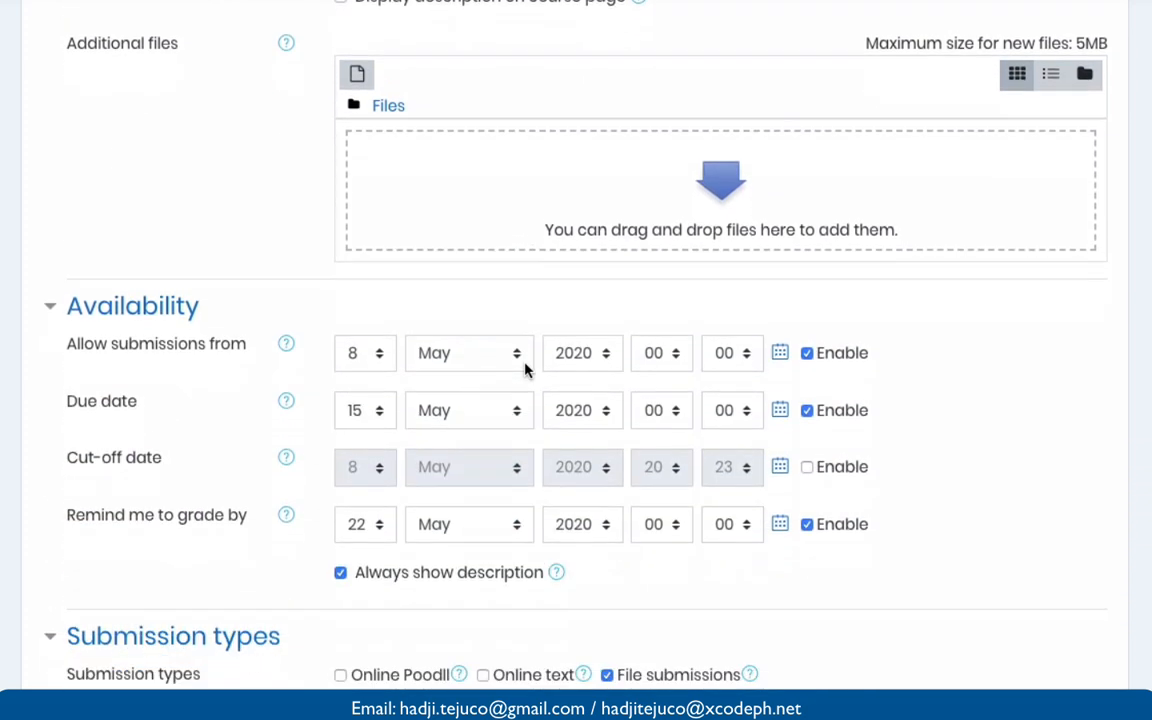
pyautogui.scroll(-1, 525, 370)
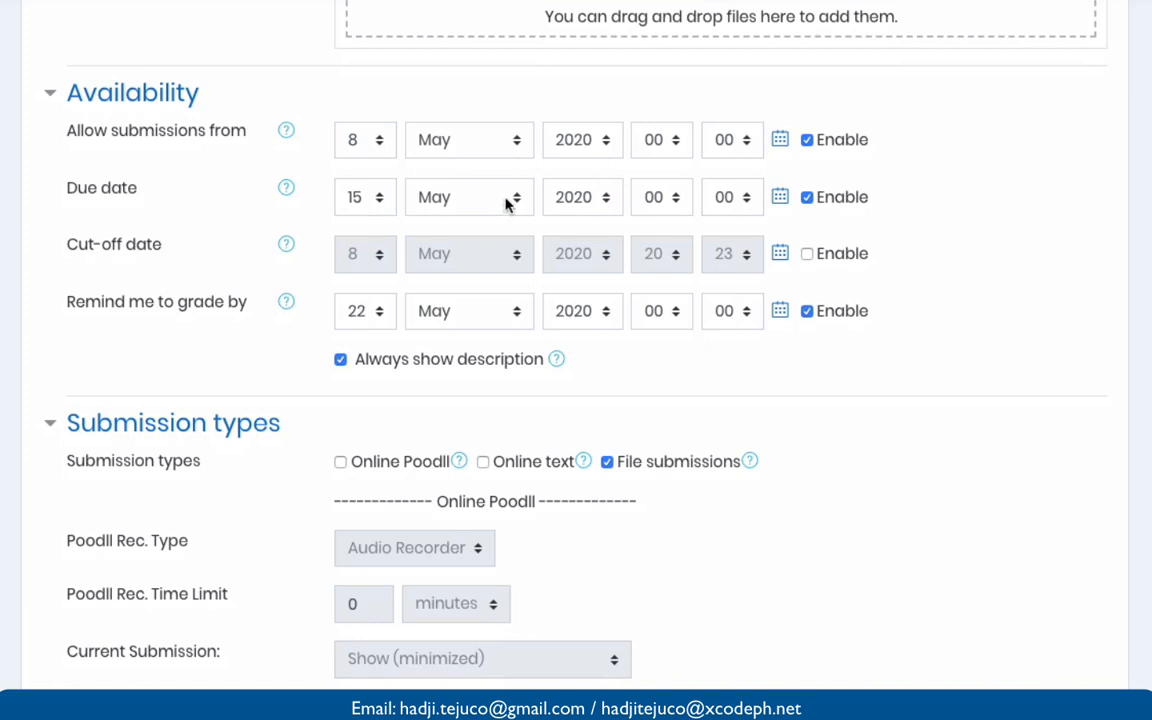
pyautogui.scroll(-1, 429, 257)
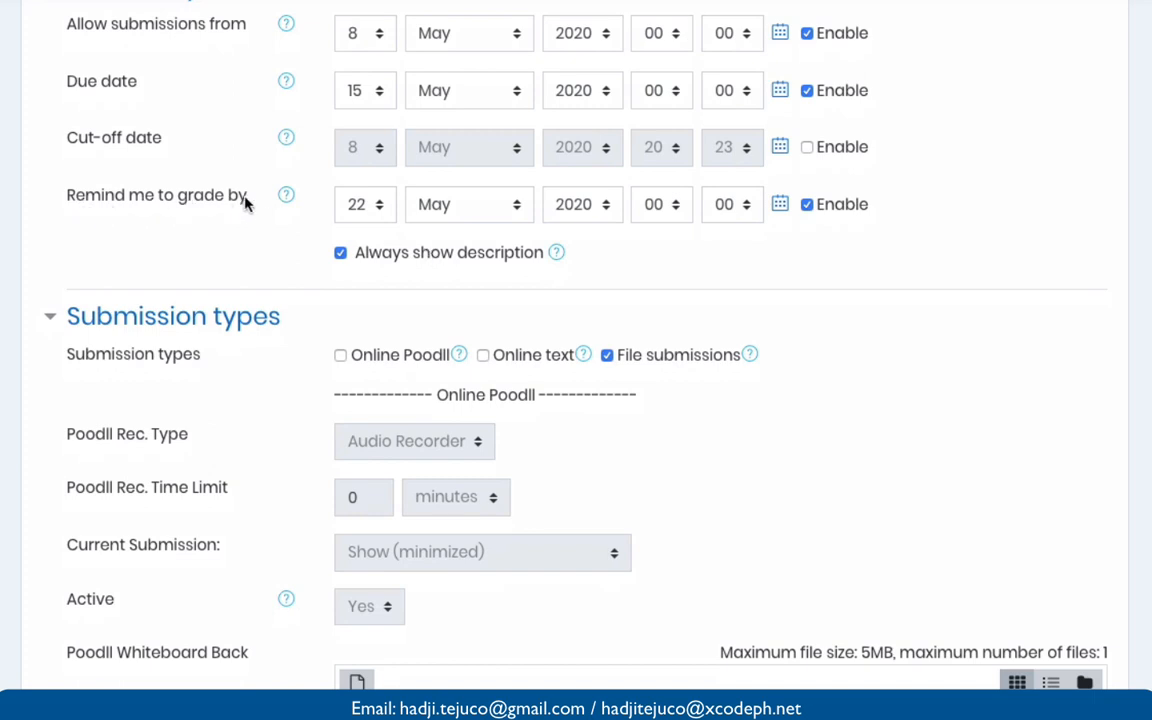
pyautogui.scroll(1, 408, 292)
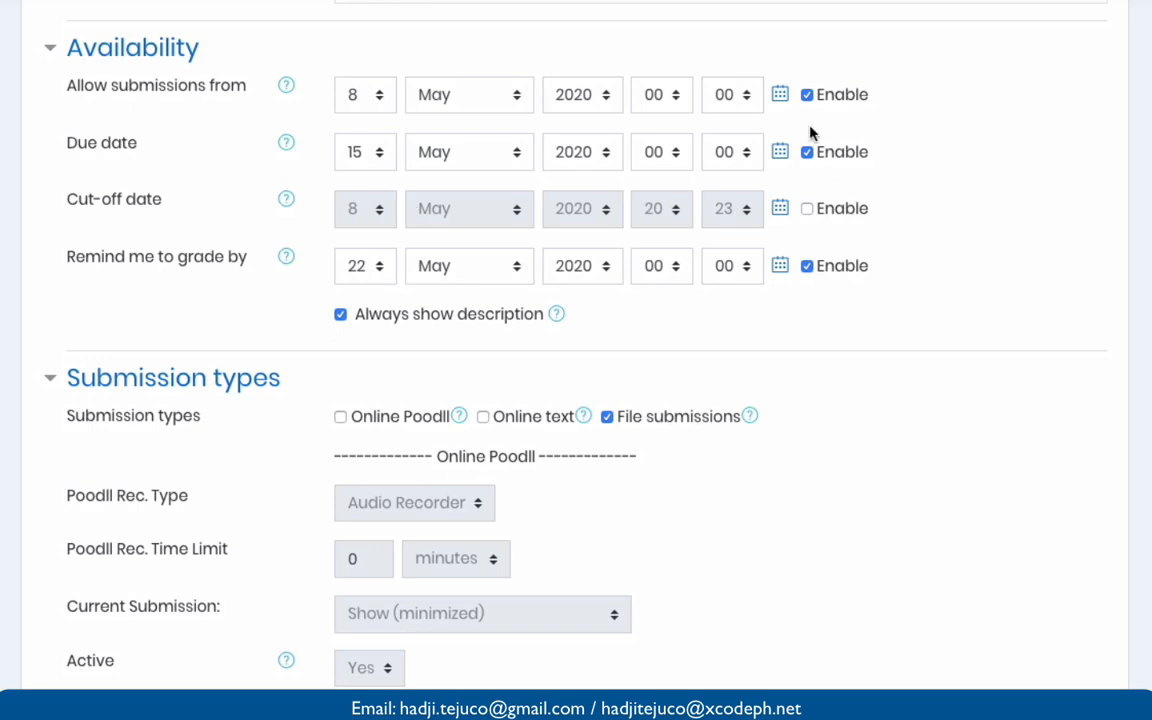
pyautogui.click(807, 95)
pyautogui.click(807, 153)
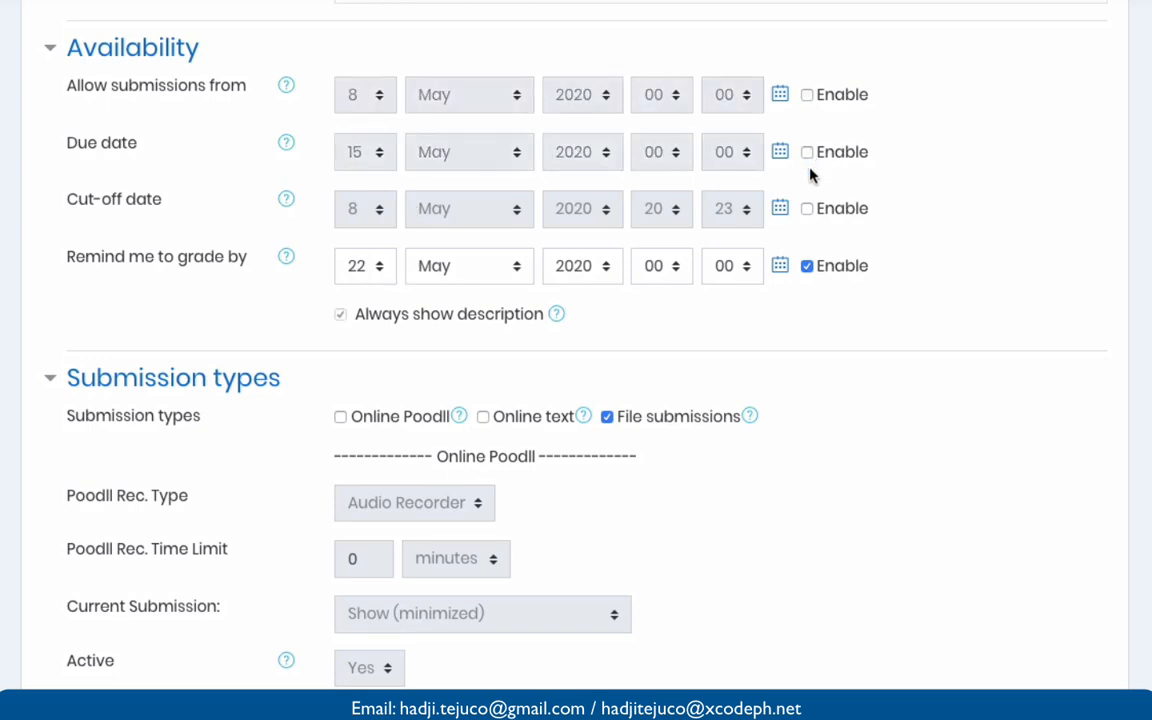
pyautogui.click(807, 266)
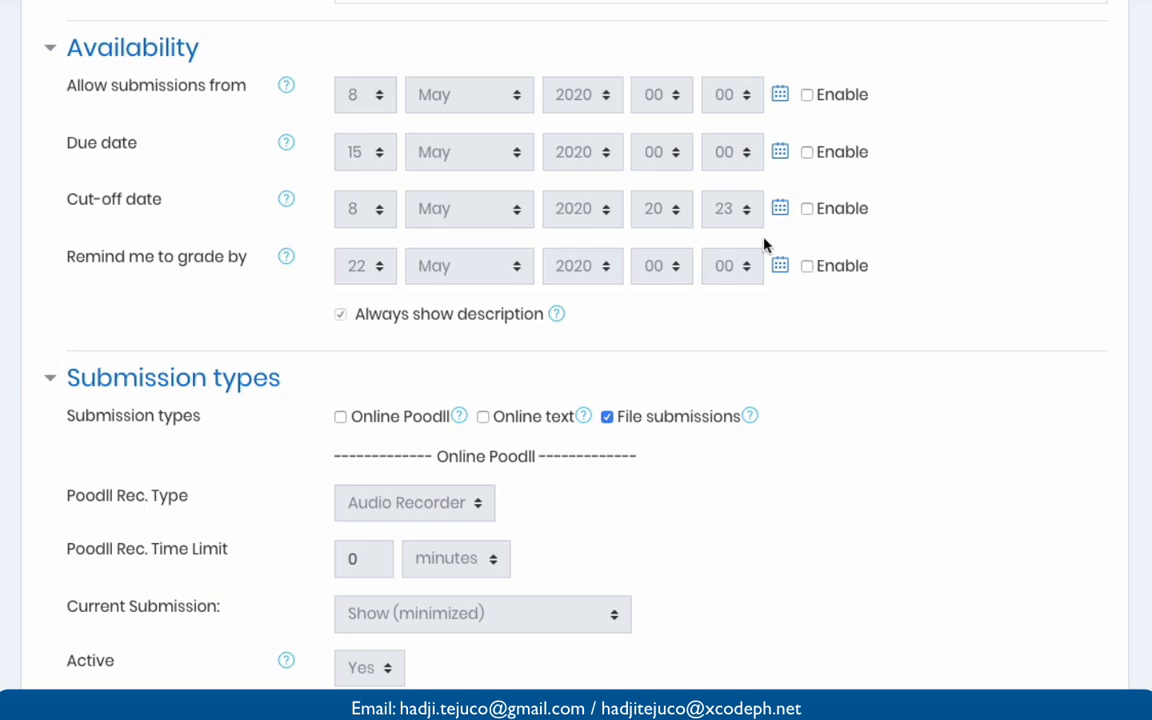
# Change the assignment's submission type from File submissions to Online text.
pyautogui.scroll(-3, 764, 244)
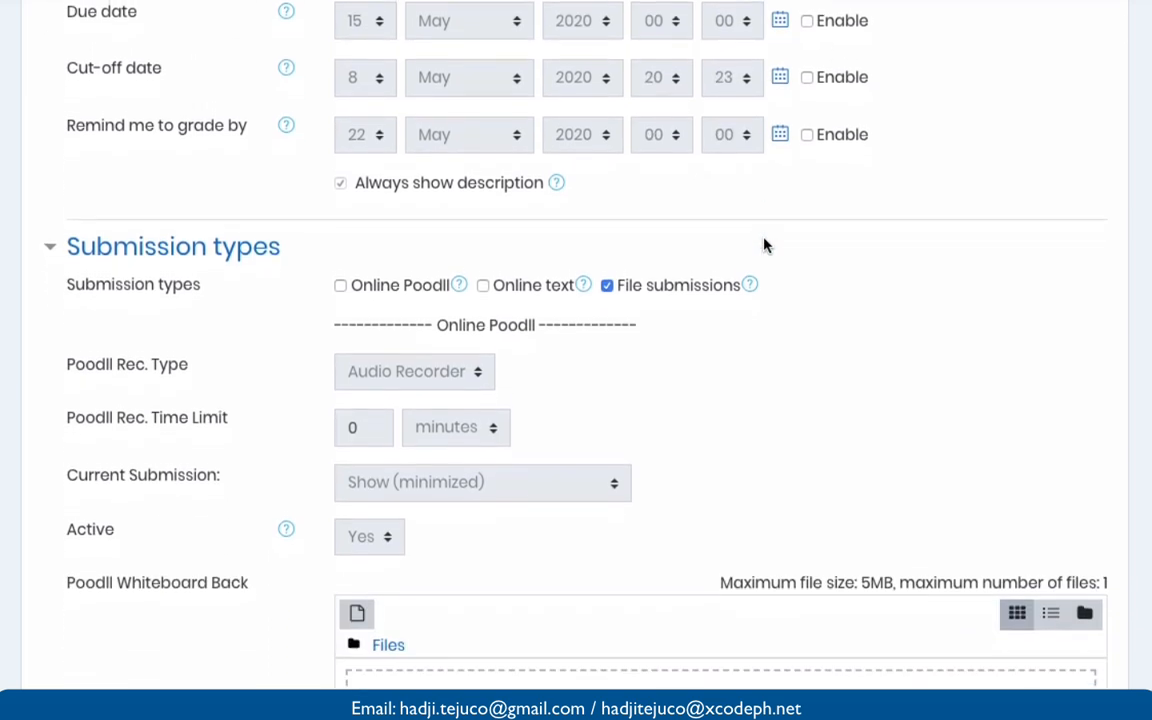
pyautogui.scroll(-3, 764, 244)
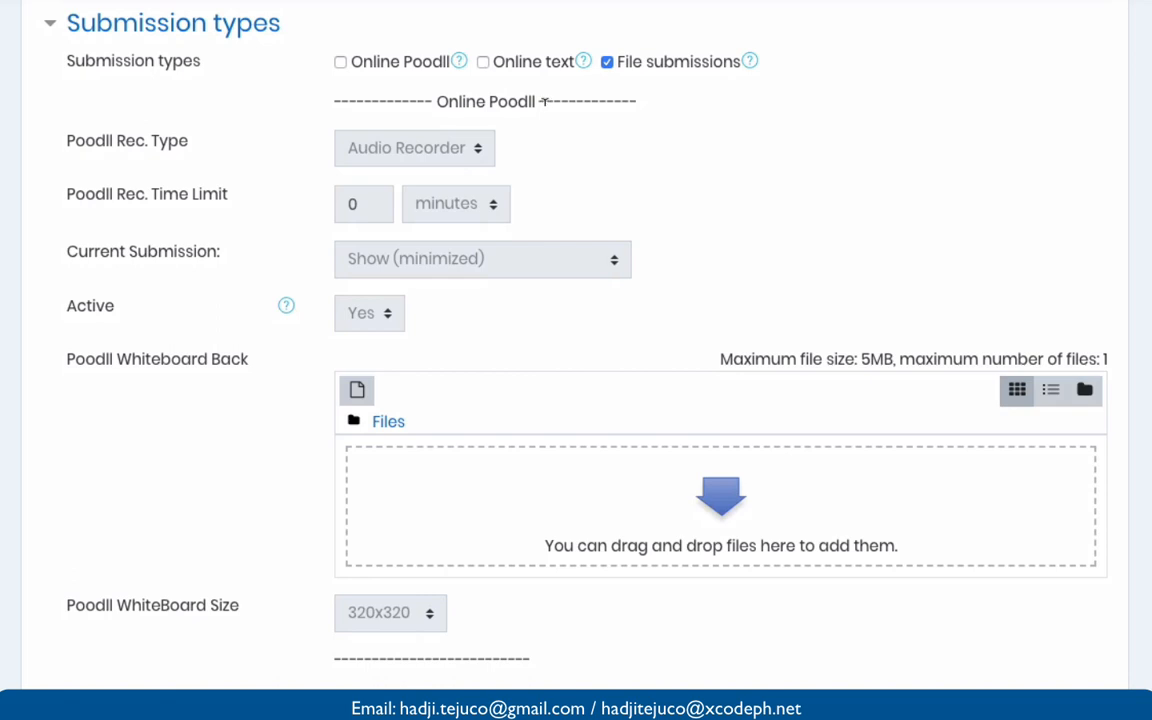
pyautogui.click(484, 63)
pyautogui.click(608, 63)
pyautogui.scroll(-2, 512, 177)
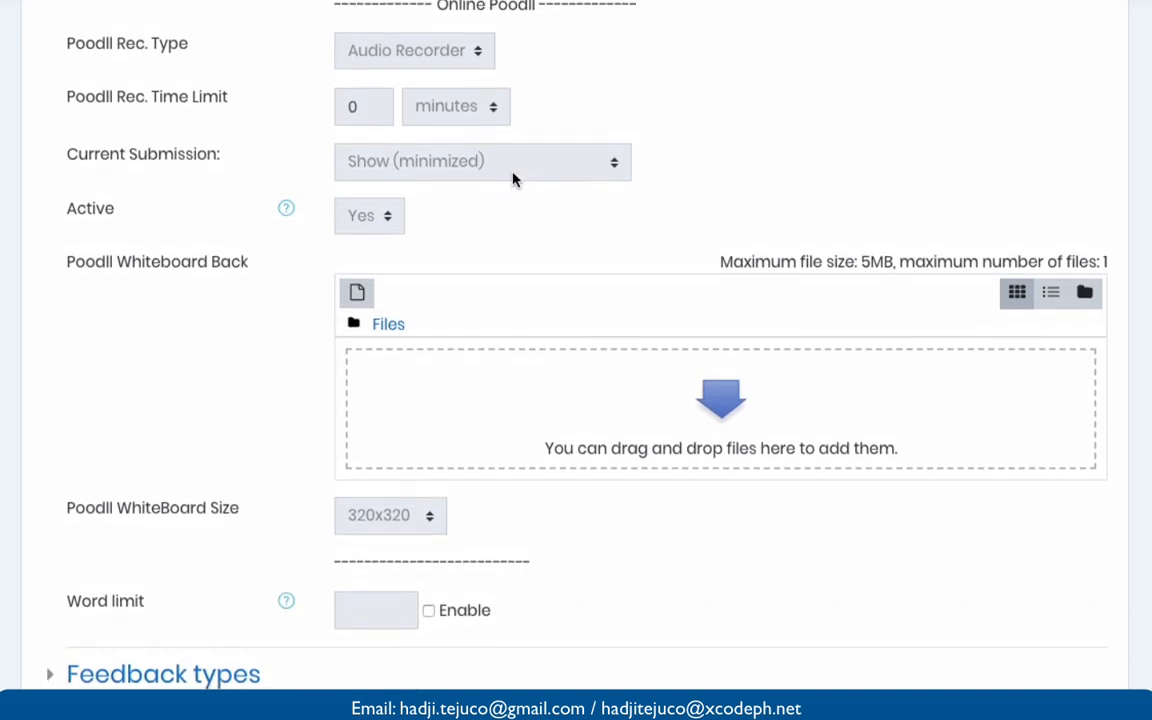
pyautogui.scroll(-1, 512, 178)
pyautogui.scroll(-5, 512, 178)
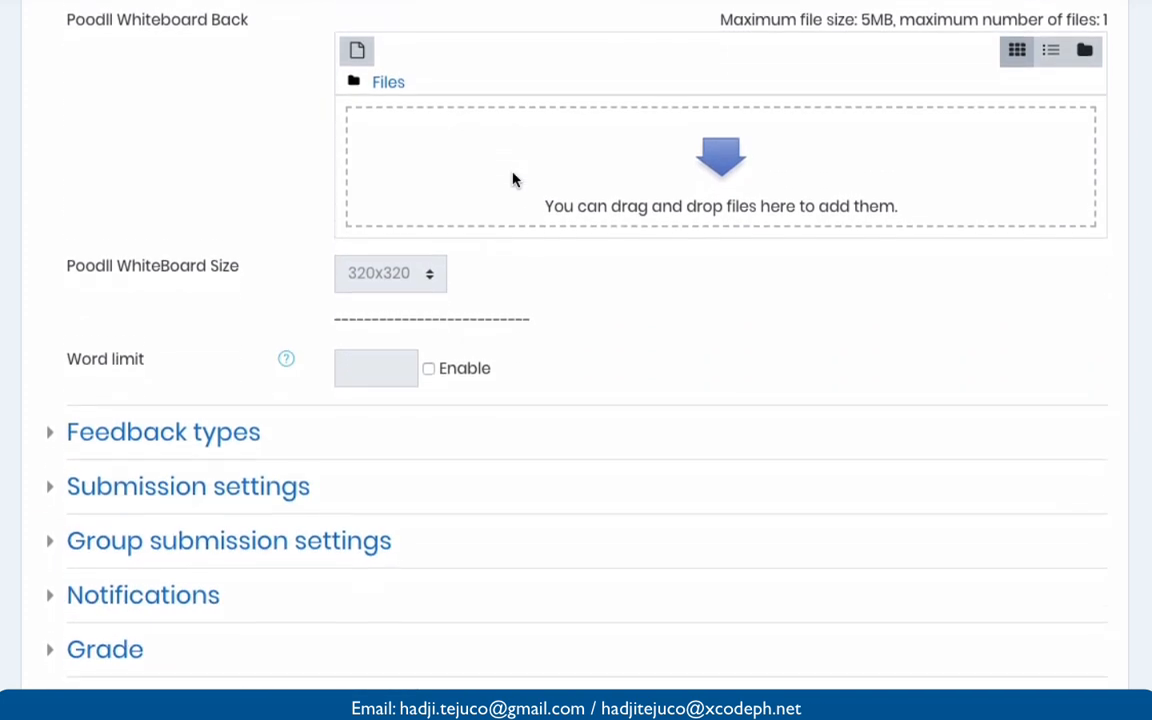
pyautogui.scroll(-2, 512, 178)
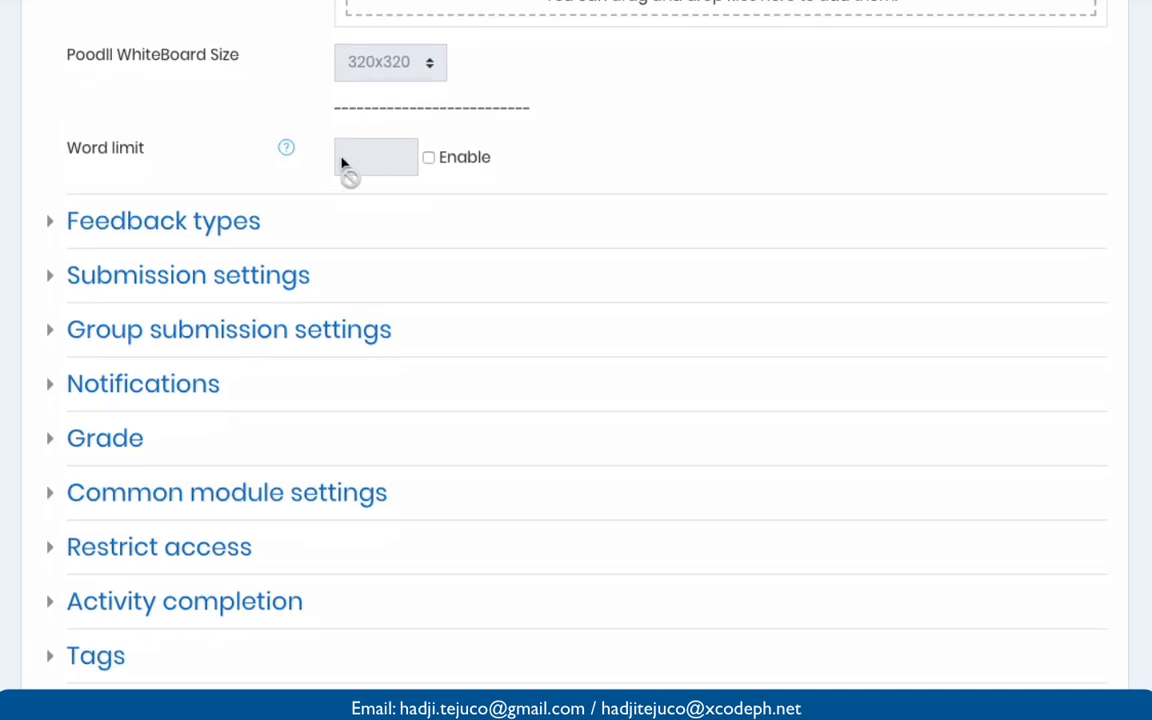
pyautogui.click(429, 158)
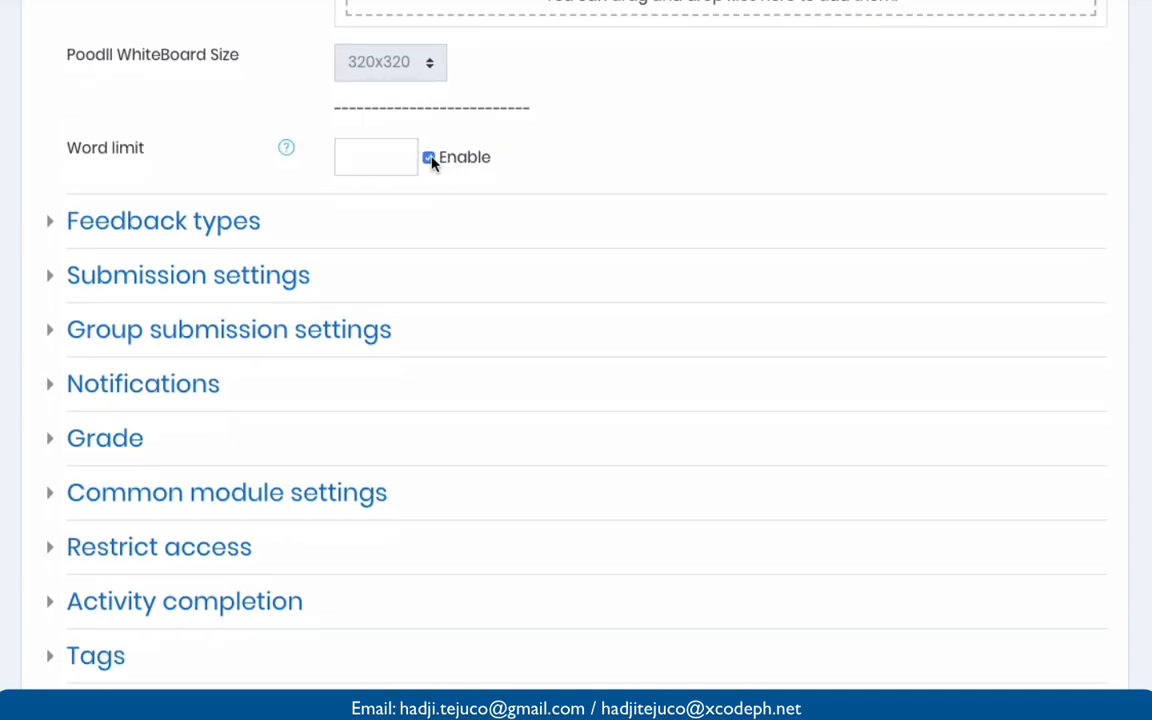
pyautogui.click(381, 155)
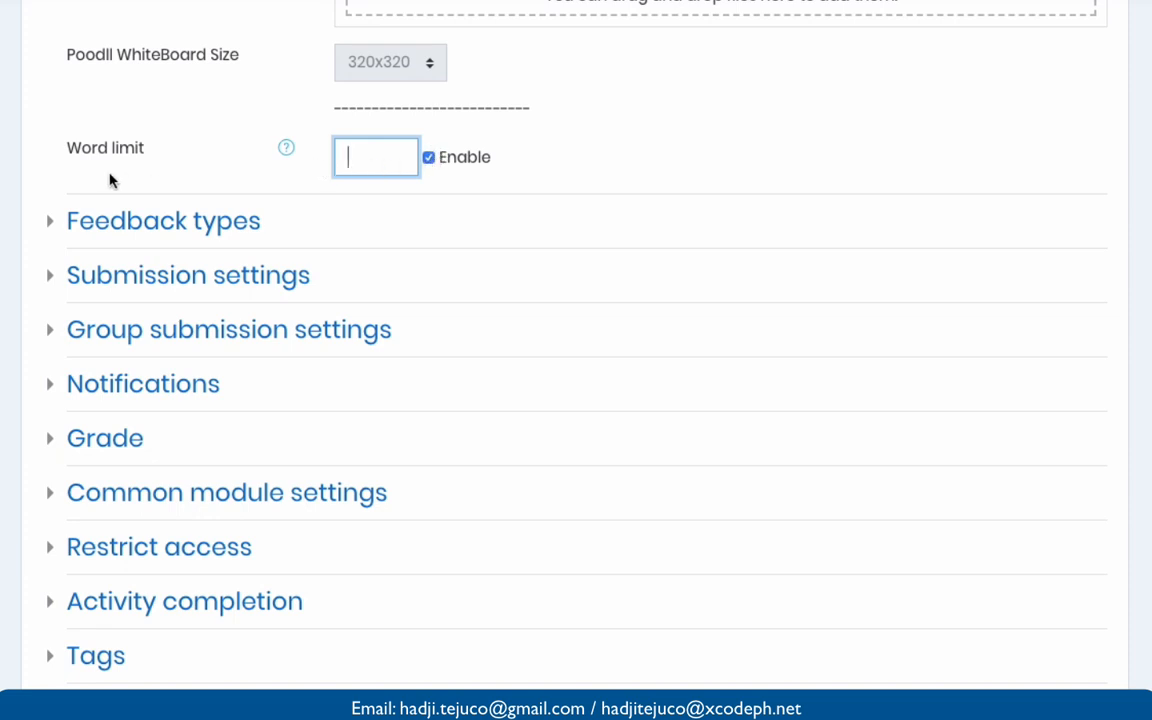
pyautogui.click(429, 158)
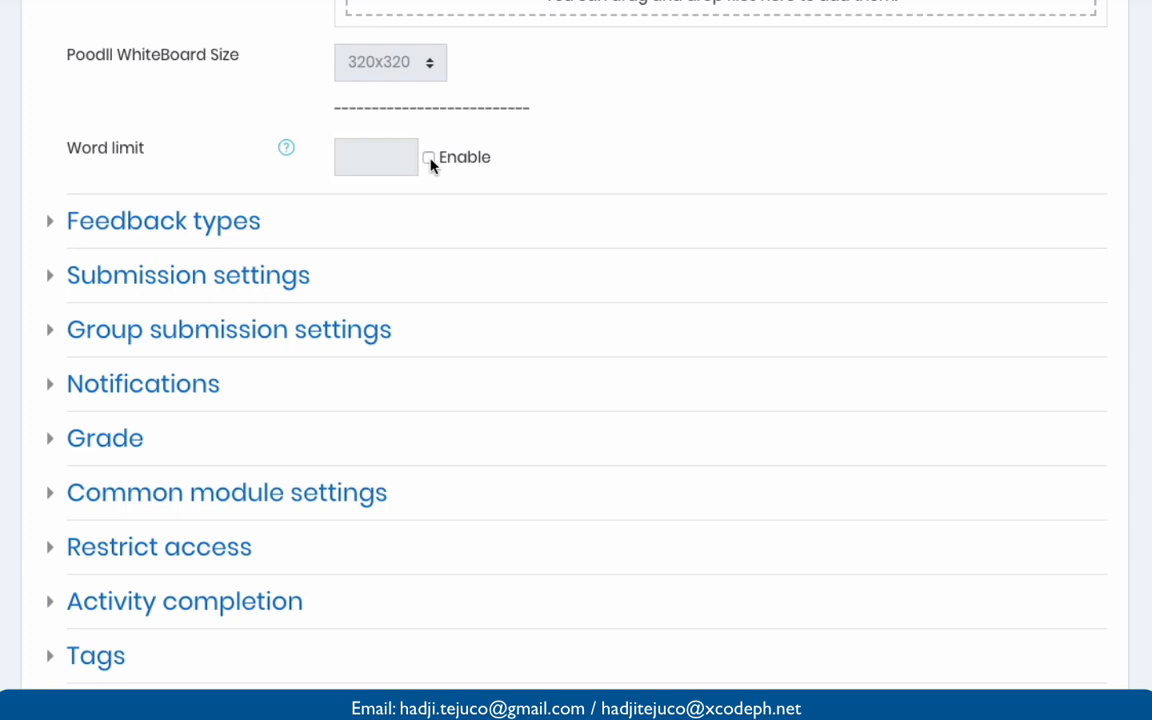
pyautogui.scroll(-2, 431, 165)
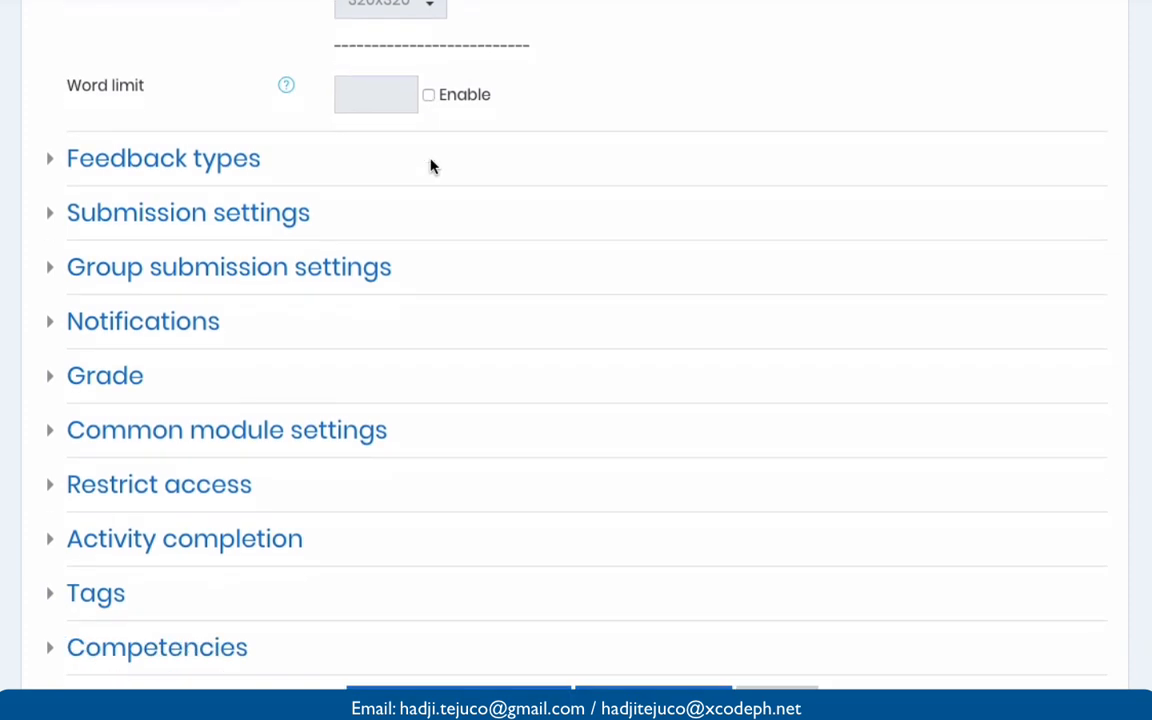
# Disable the Feedback PoodLL feedback type for the assignment and leave Comment inline set to No.
pyautogui.click(47, 115)
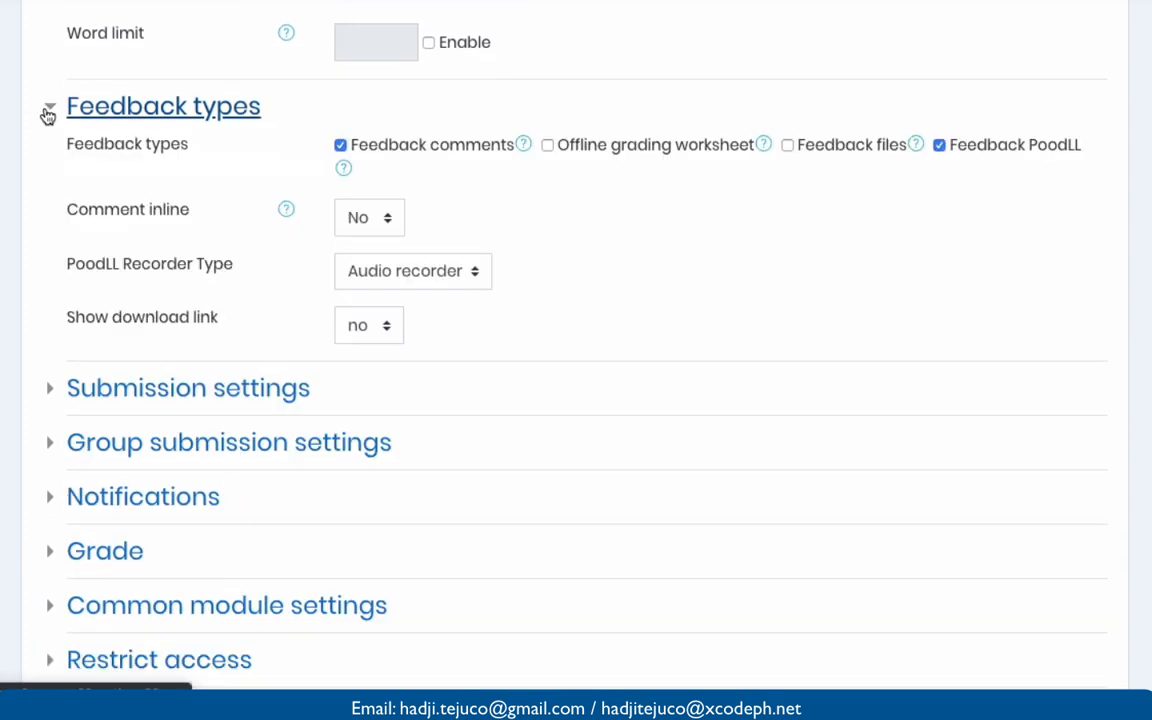
pyautogui.scroll(-1, 195, 185)
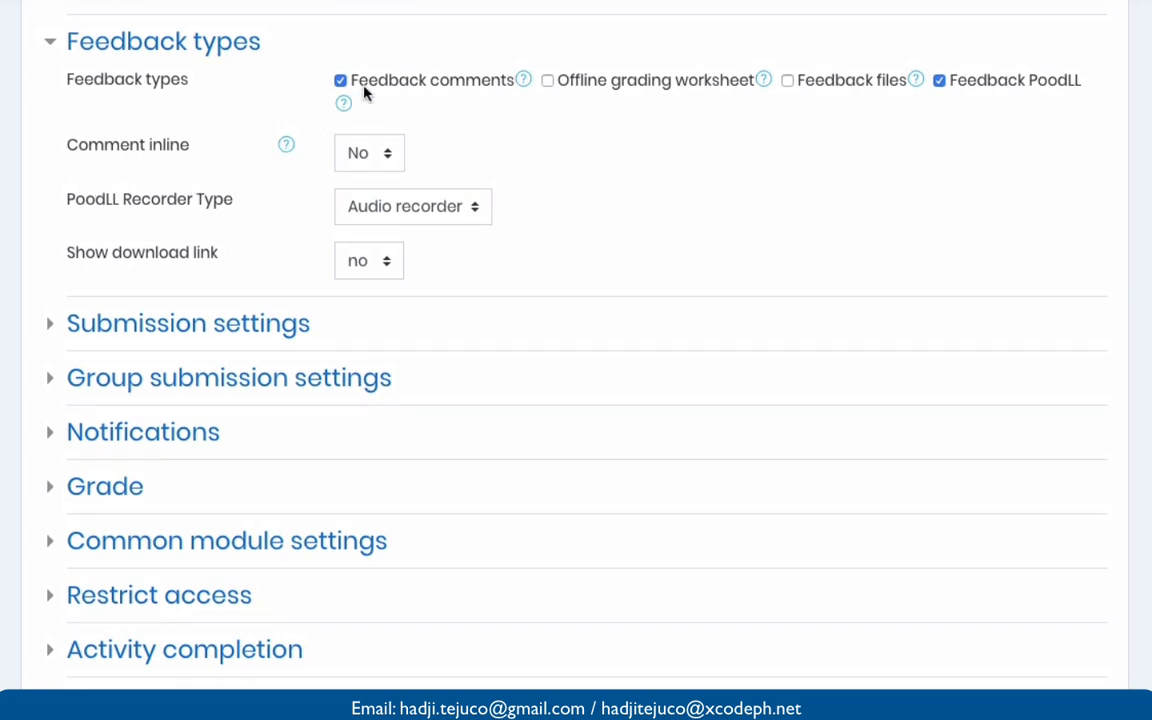
pyautogui.click(939, 82)
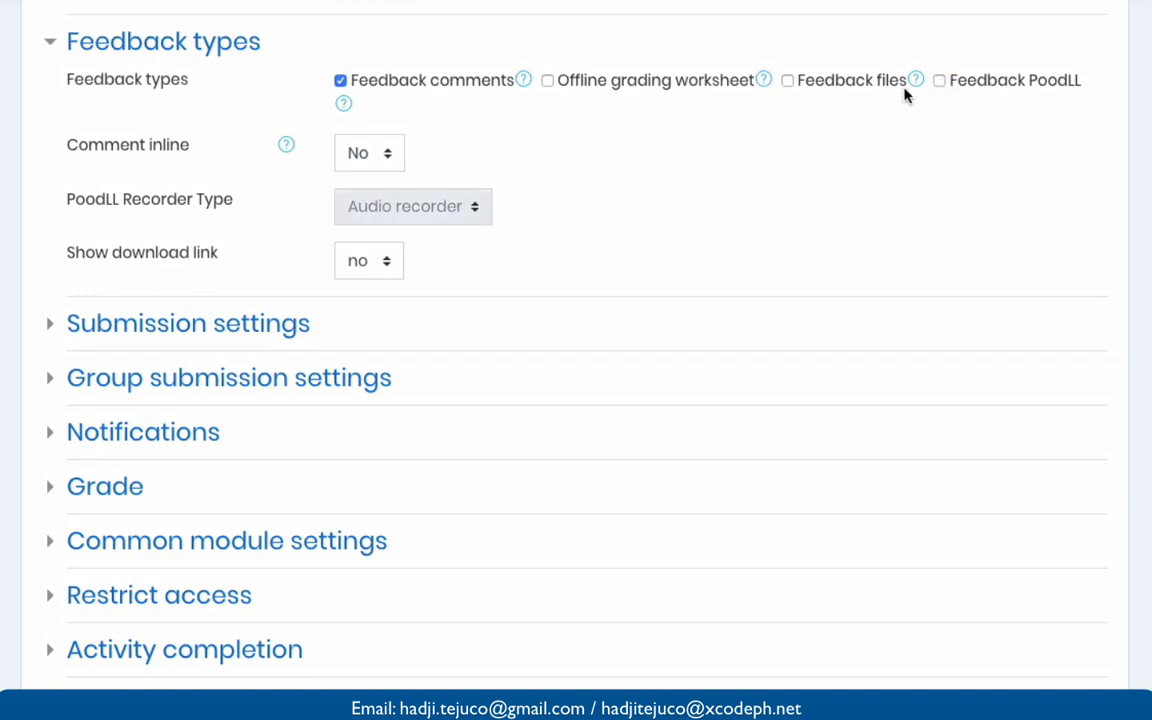
pyautogui.scroll(-1, 238, 175)
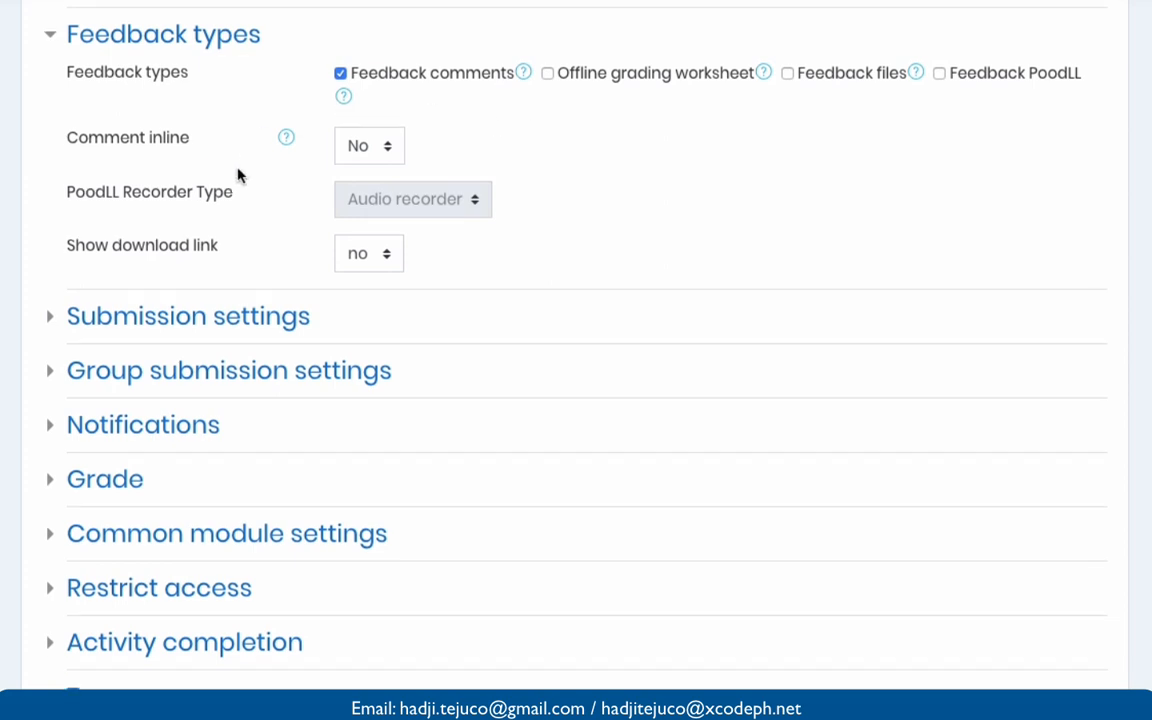
pyautogui.click(352, 148)
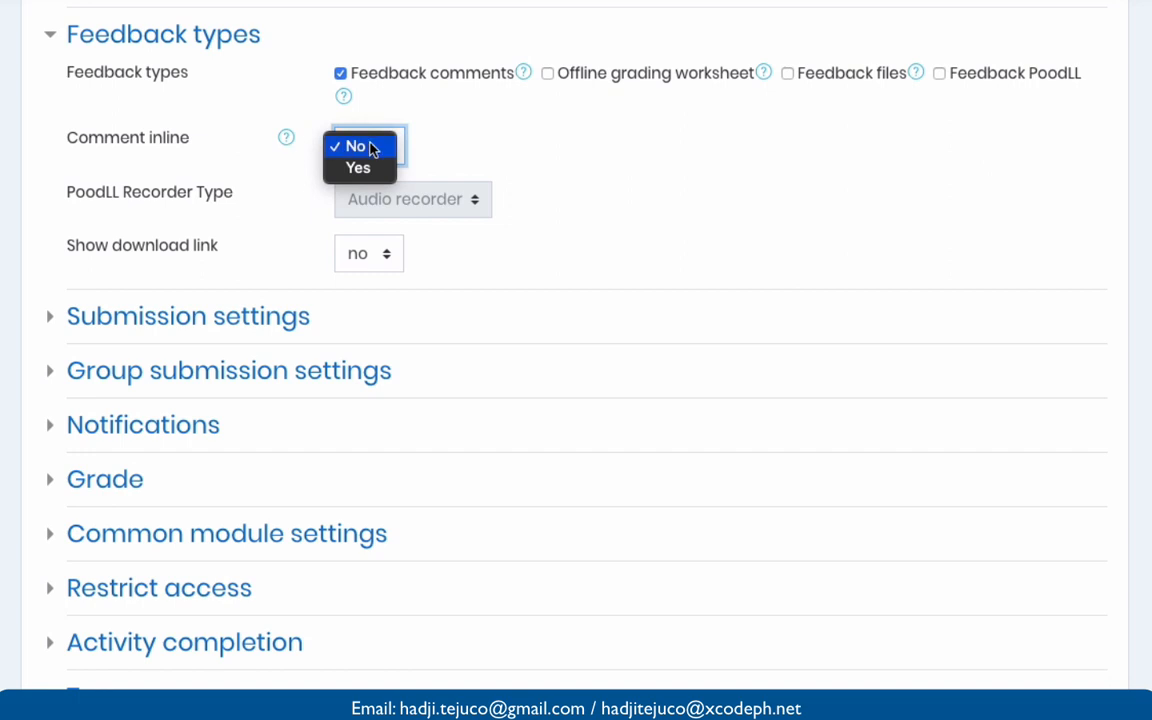
pyautogui.click(538, 173)
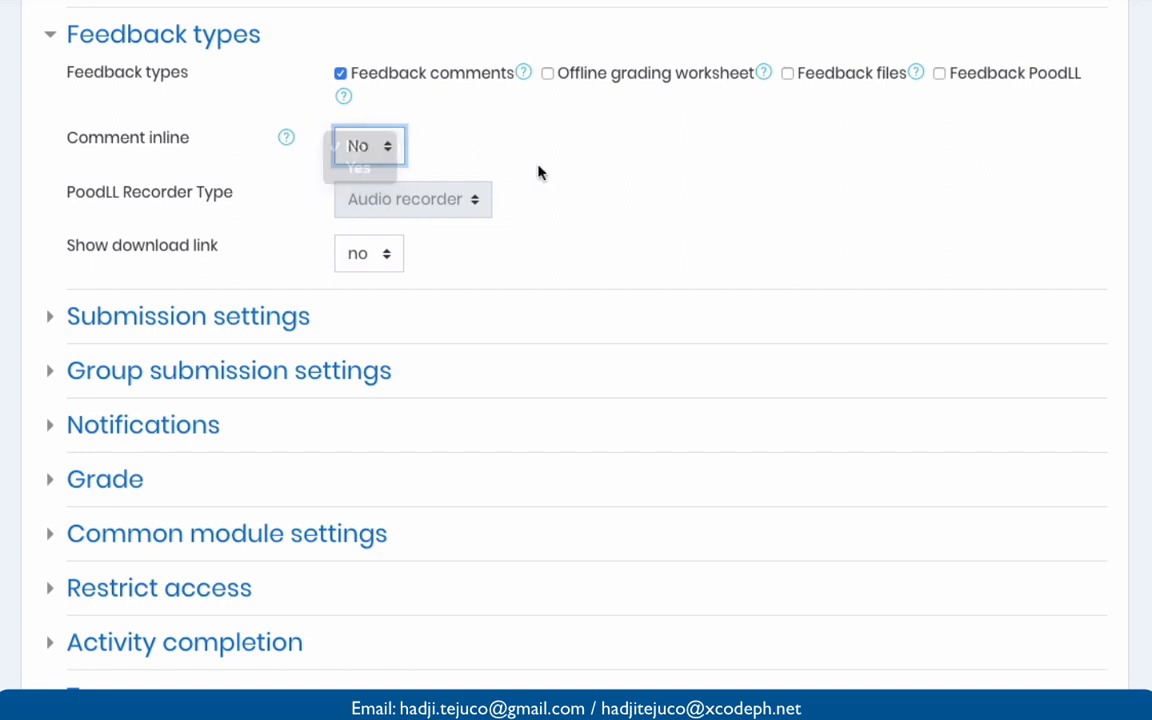
# Require that students accept the submission statement in the assignment's submission settings.
pyautogui.scroll(-3, 538, 173)
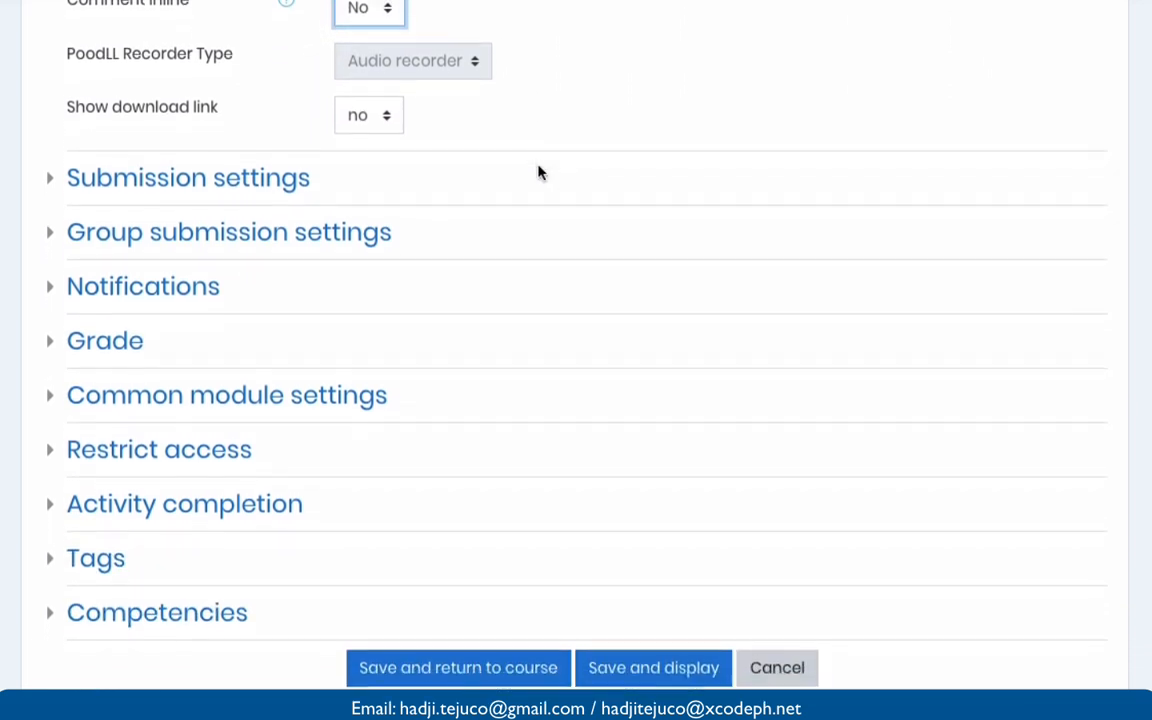
pyautogui.click(52, 175)
pyautogui.scroll(-1, 211, 234)
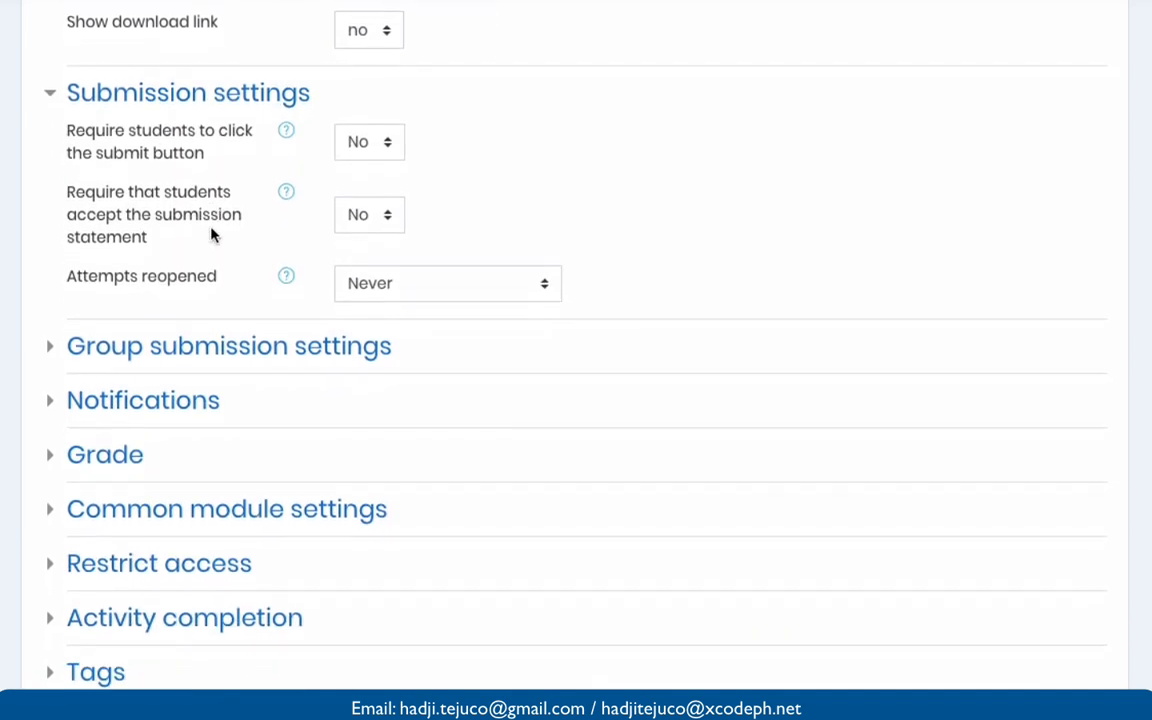
pyautogui.scroll(-1, 211, 234)
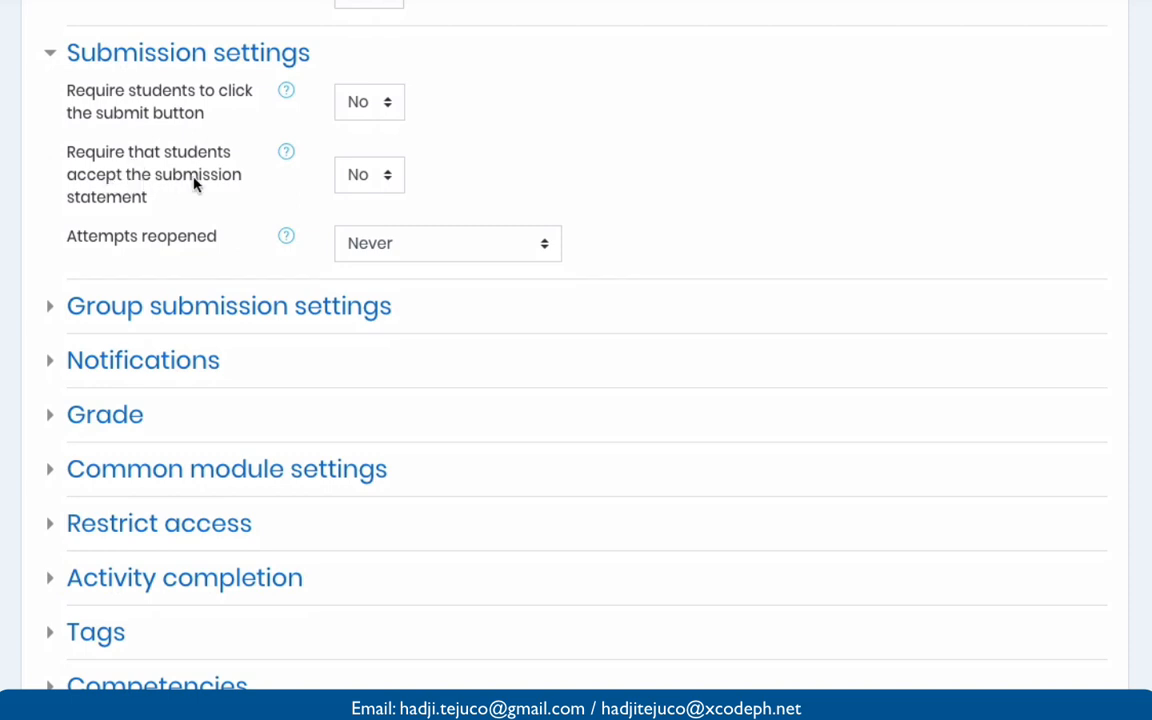
pyautogui.click(345, 180)
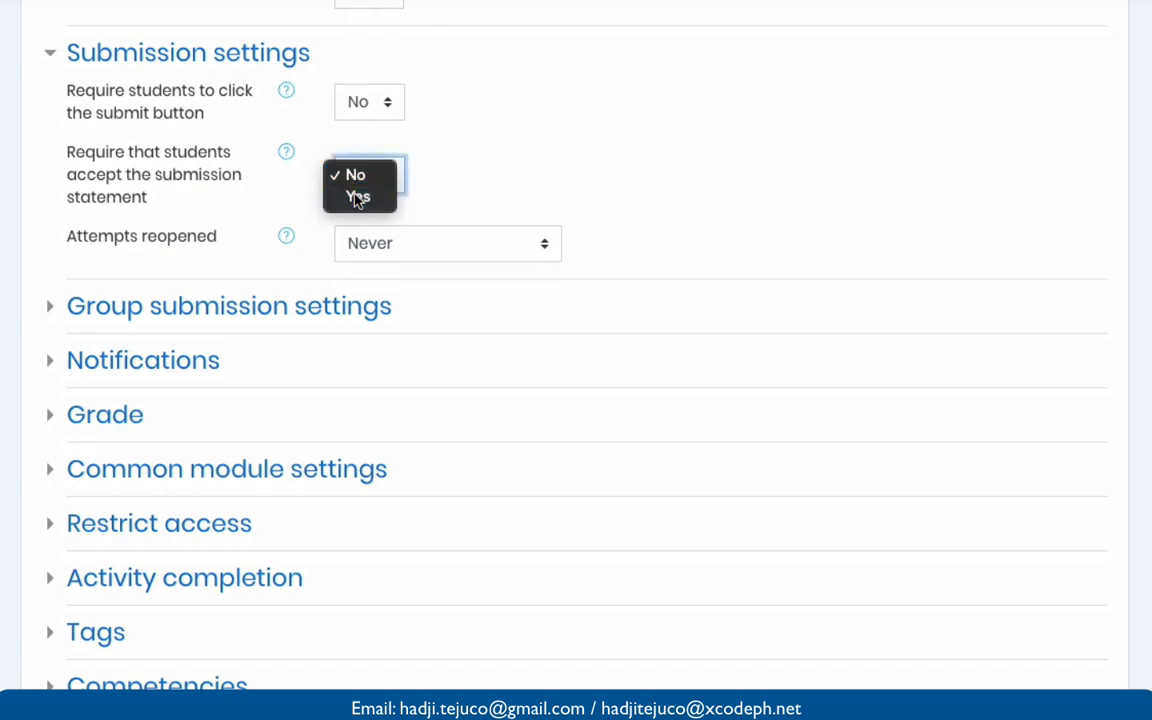
pyautogui.click(357, 197)
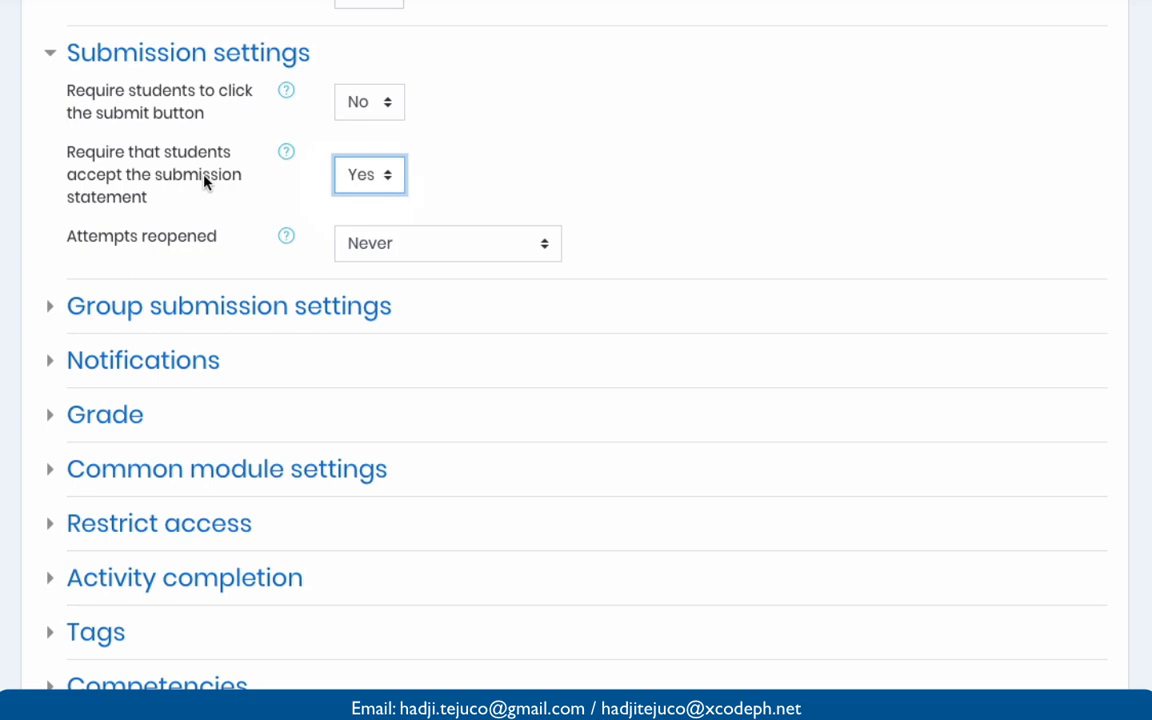
# Review the assignment's group submission and notification settings, including the option to notify graders about late submissions.
pyautogui.scroll(-3, 204, 180)
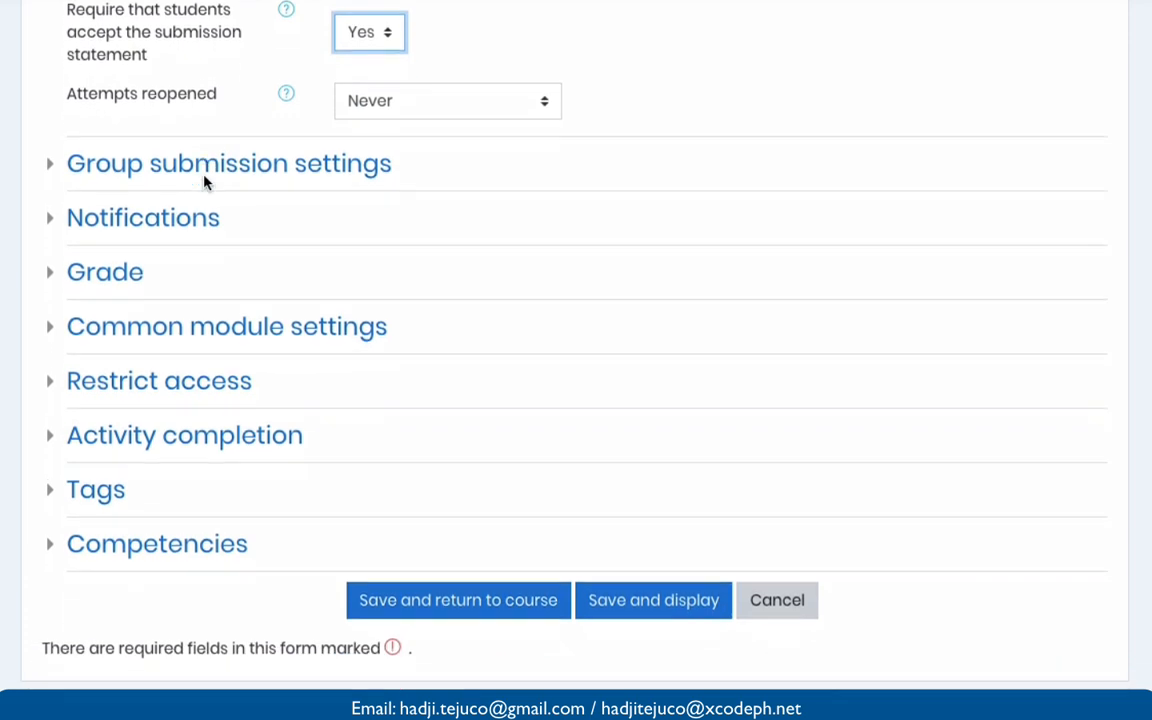
pyautogui.click(60, 170)
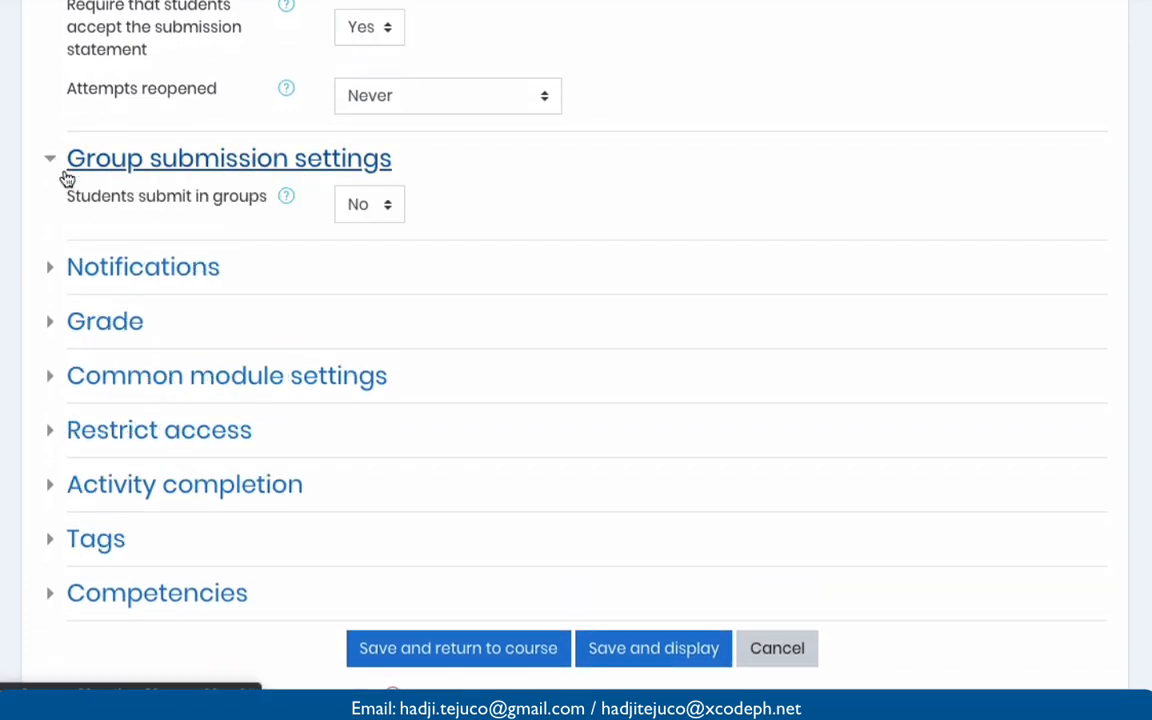
pyautogui.scroll(-3, 121, 264)
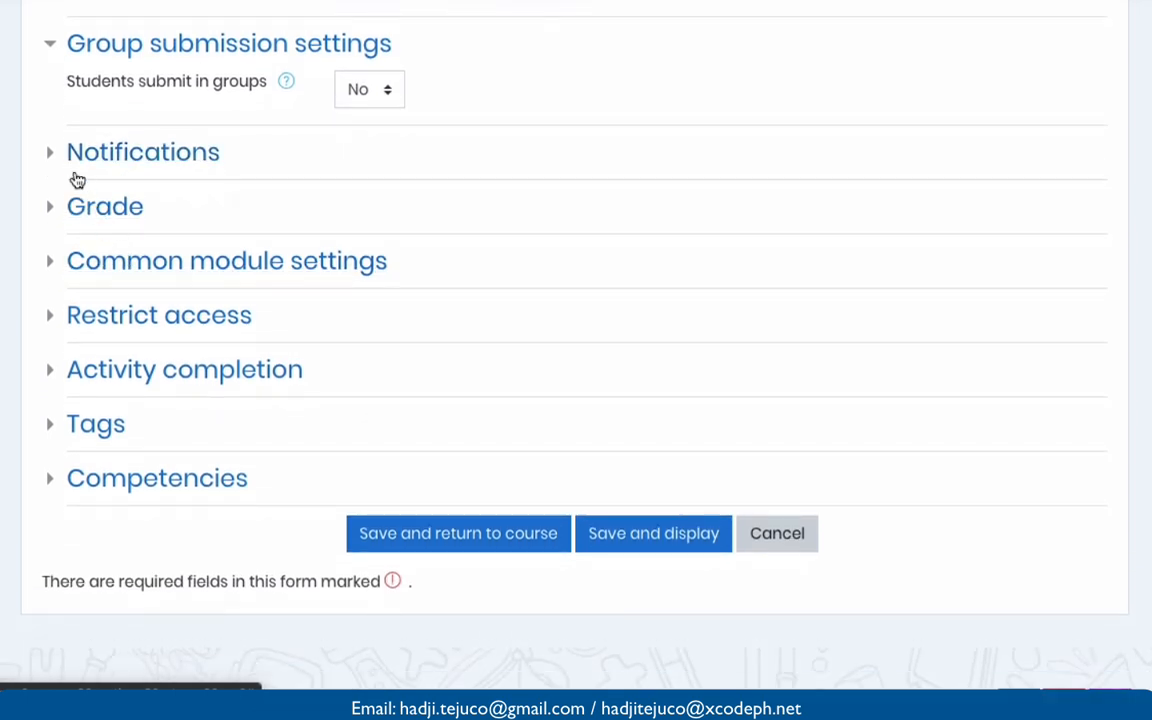
pyautogui.click(51, 152)
pyautogui.scroll(-3, 180, 275)
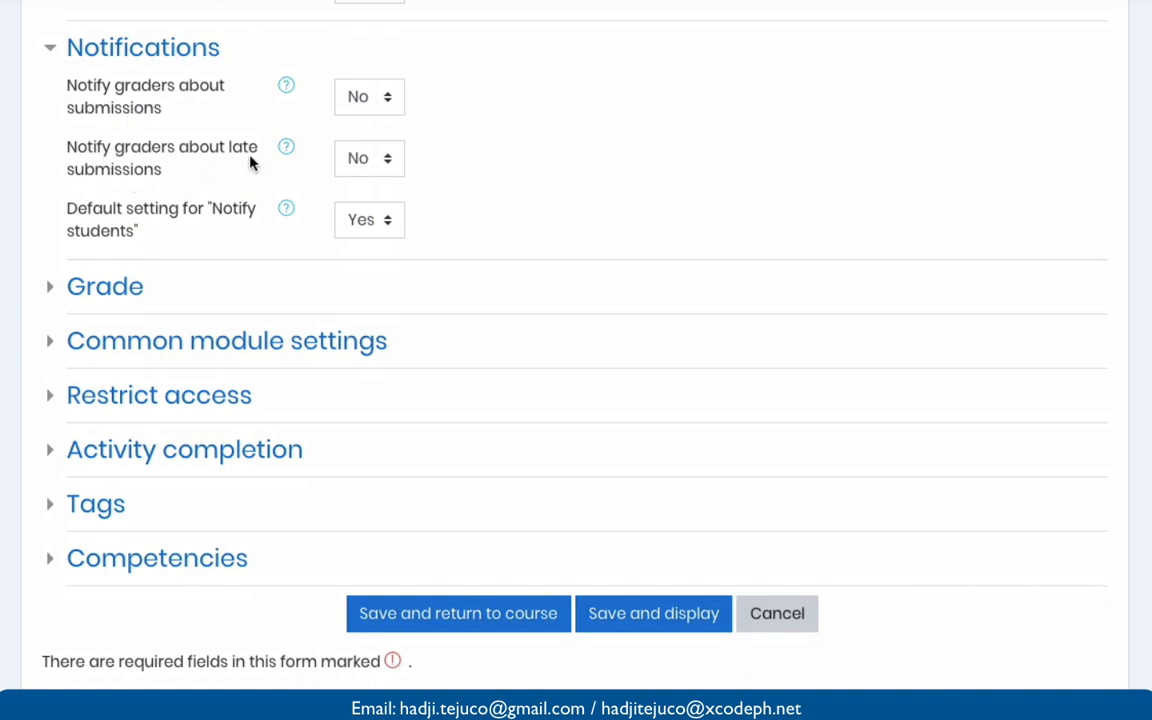
pyautogui.click(363, 159)
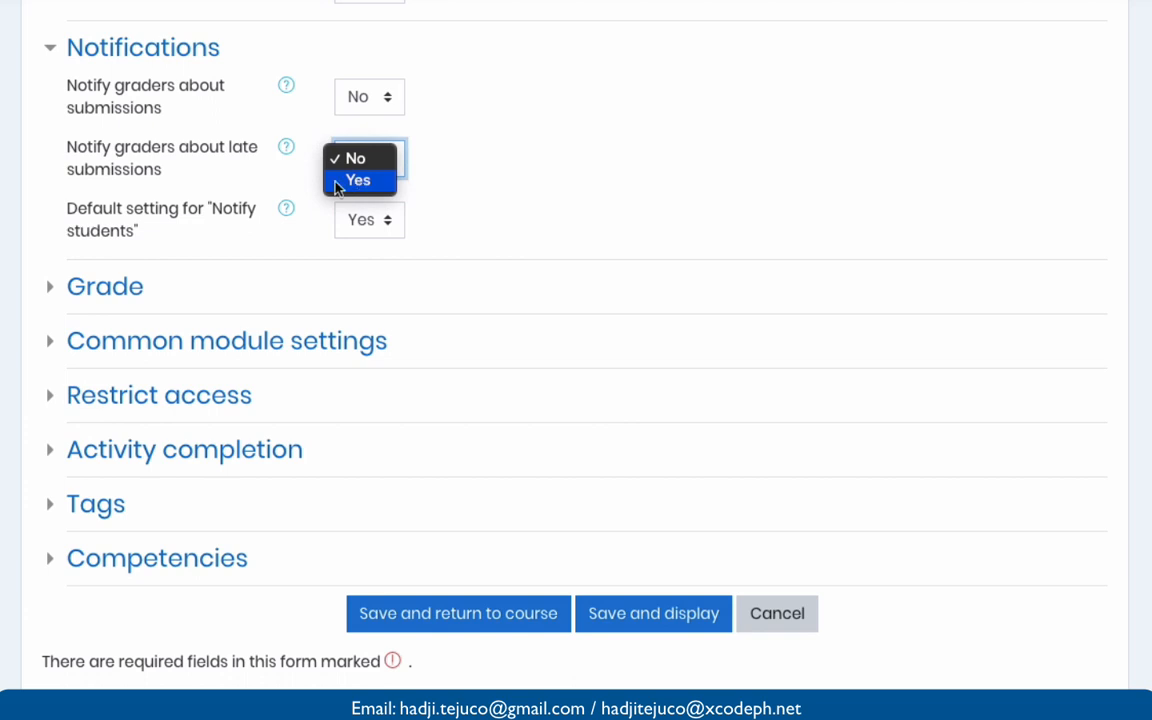
pyautogui.click(437, 167)
# Expand the assignment's Grade settings and examine the available grade types and the maximum grade.
pyautogui.scroll(-3, 375, 183)
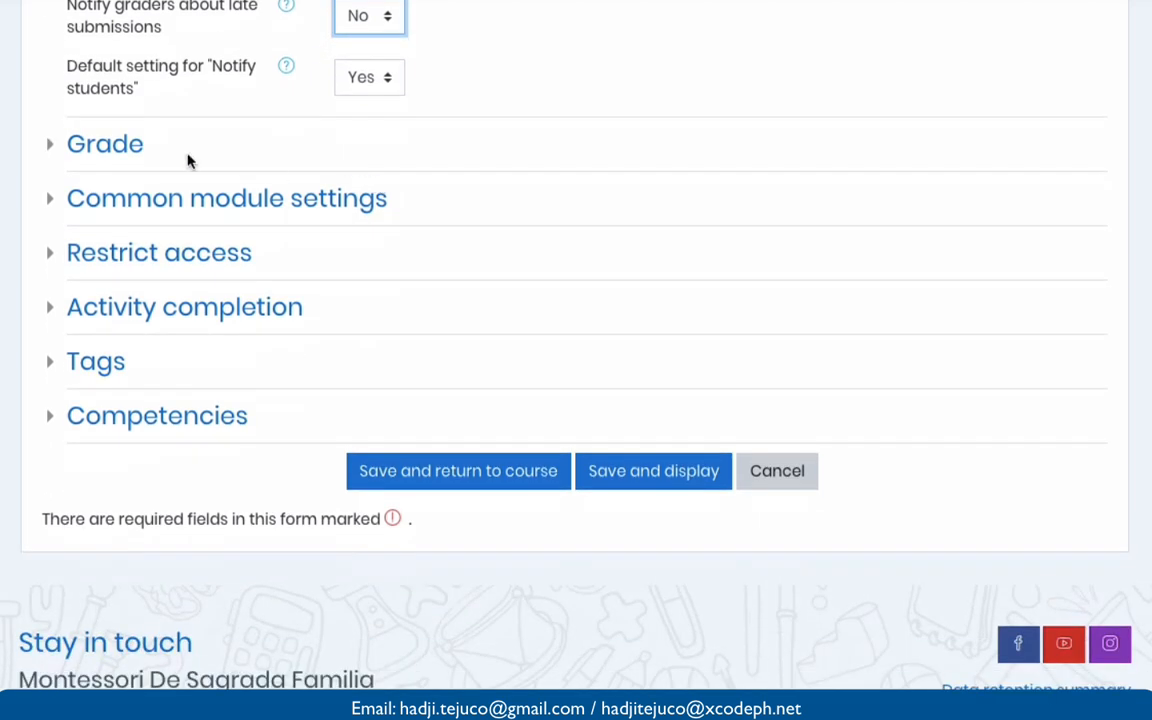
pyautogui.click(52, 145)
pyautogui.scroll(-3, 236, 213)
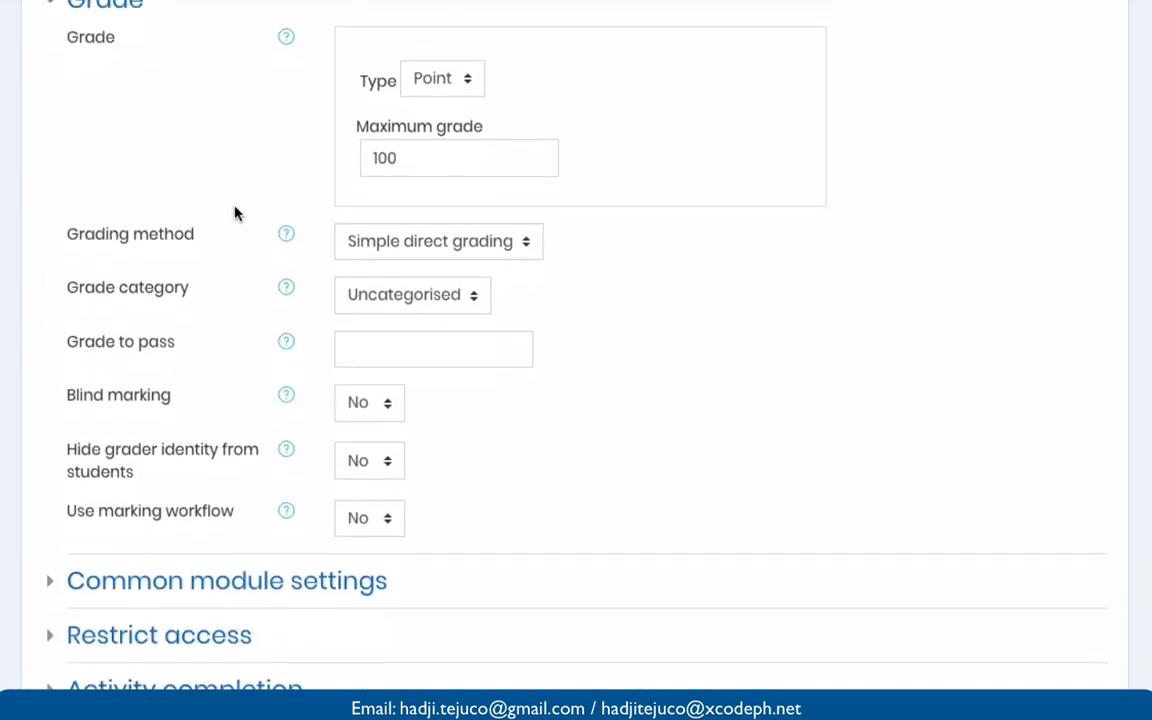
pyautogui.scroll(-1, 236, 213)
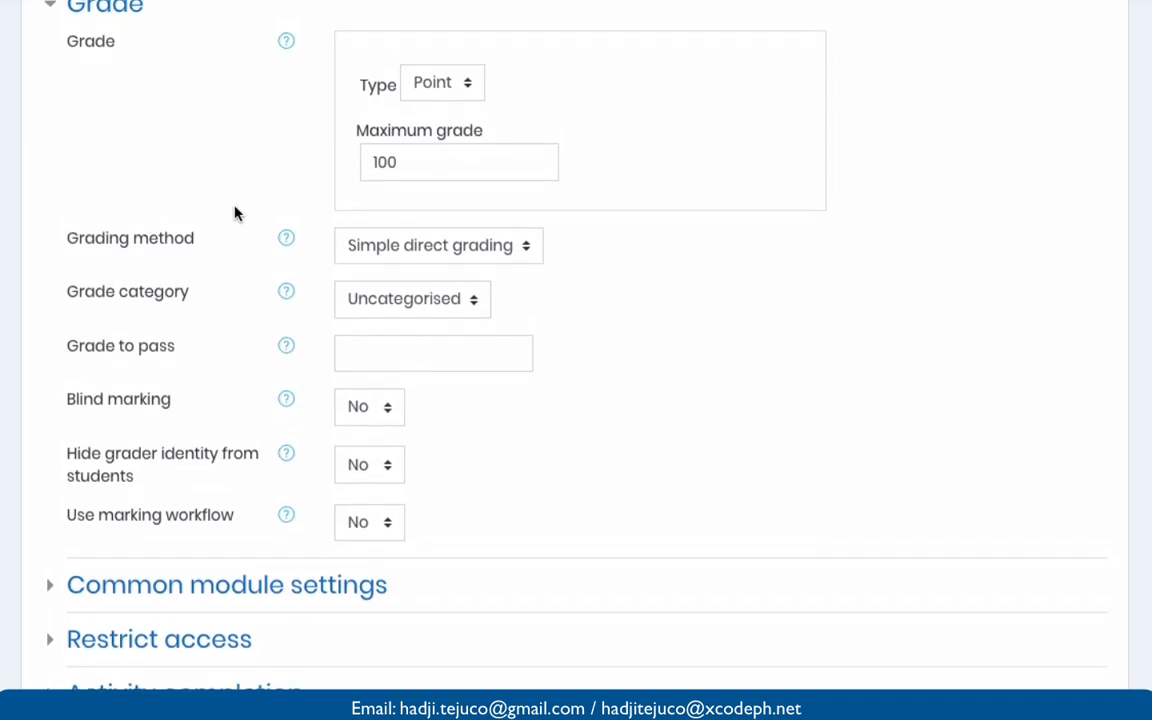
pyautogui.scroll(1, 236, 213)
pyautogui.click(449, 95)
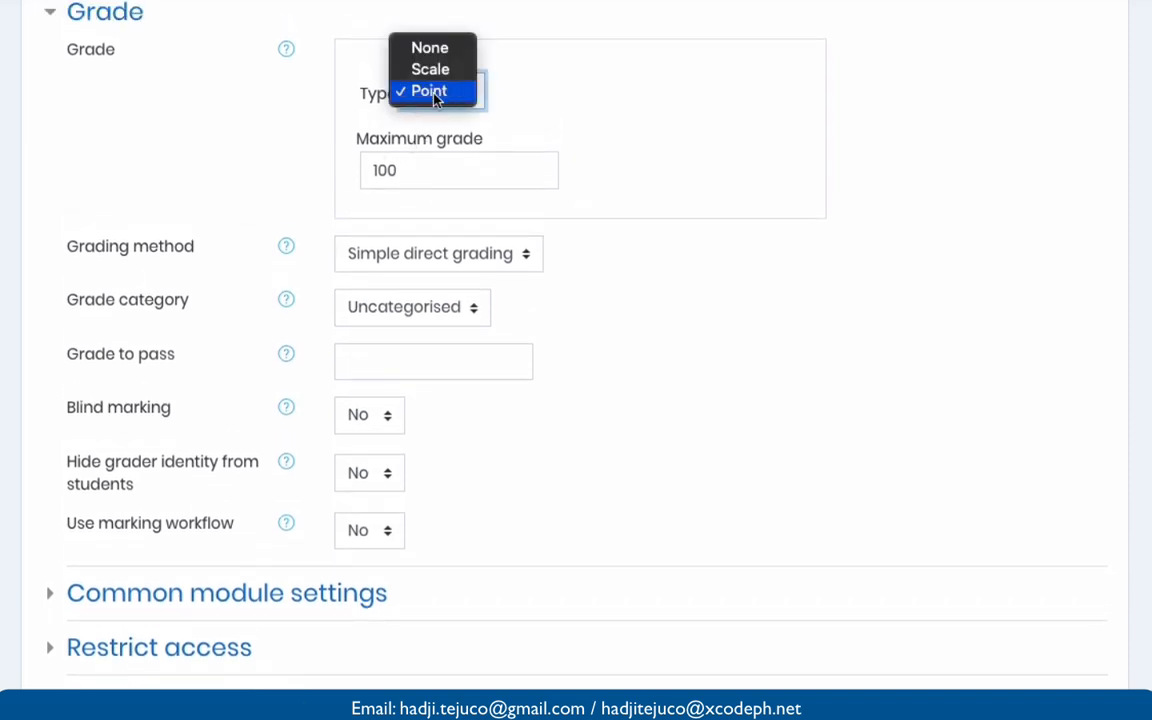
pyautogui.click(434, 182)
pyautogui.click(414, 167)
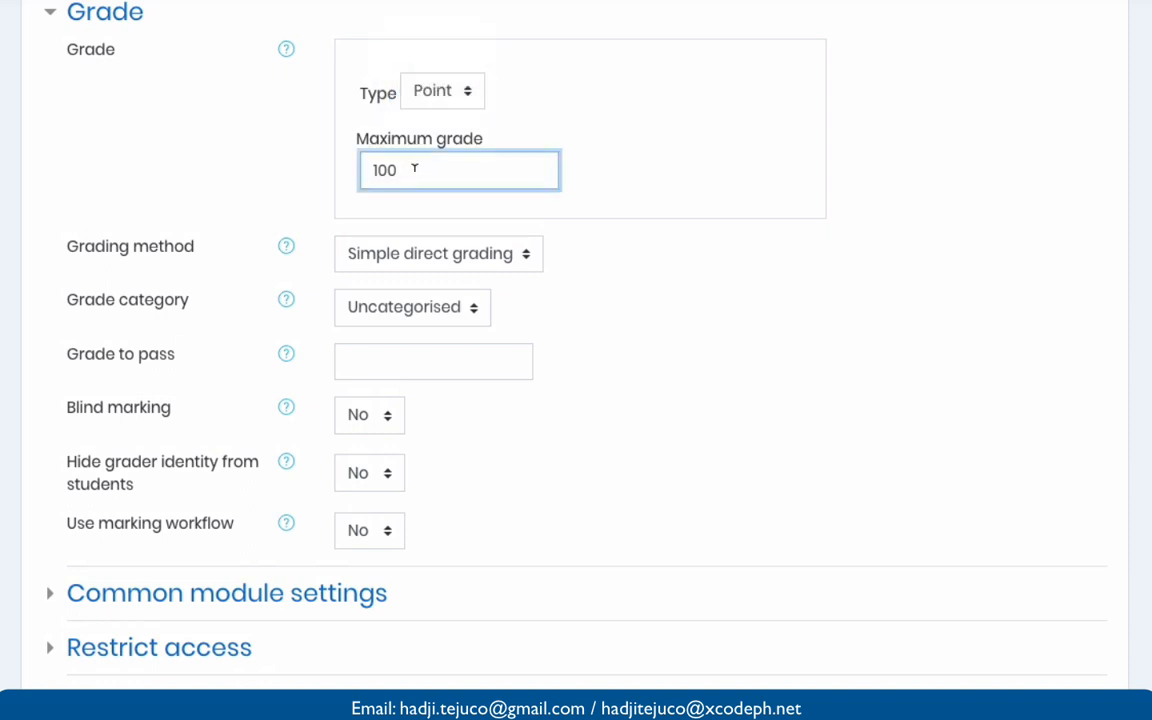
# Try the Scale grade type to view its available scales and return the grade type to Point.
pyautogui.click(440, 92)
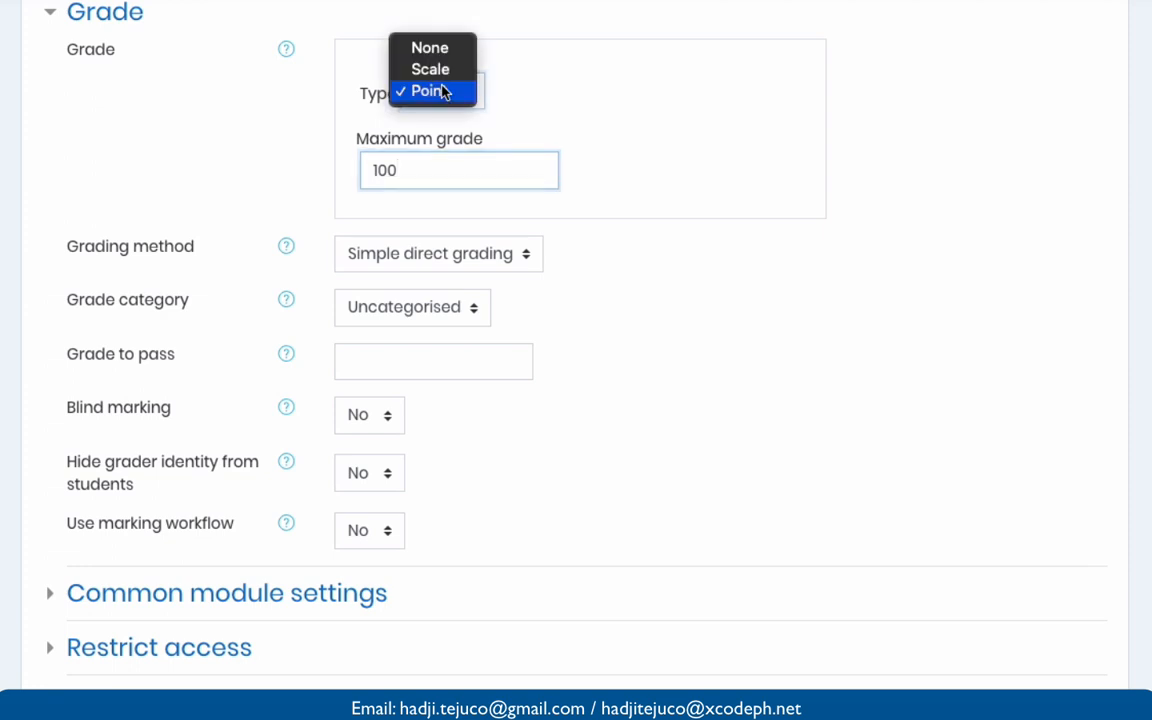
pyautogui.click(439, 70)
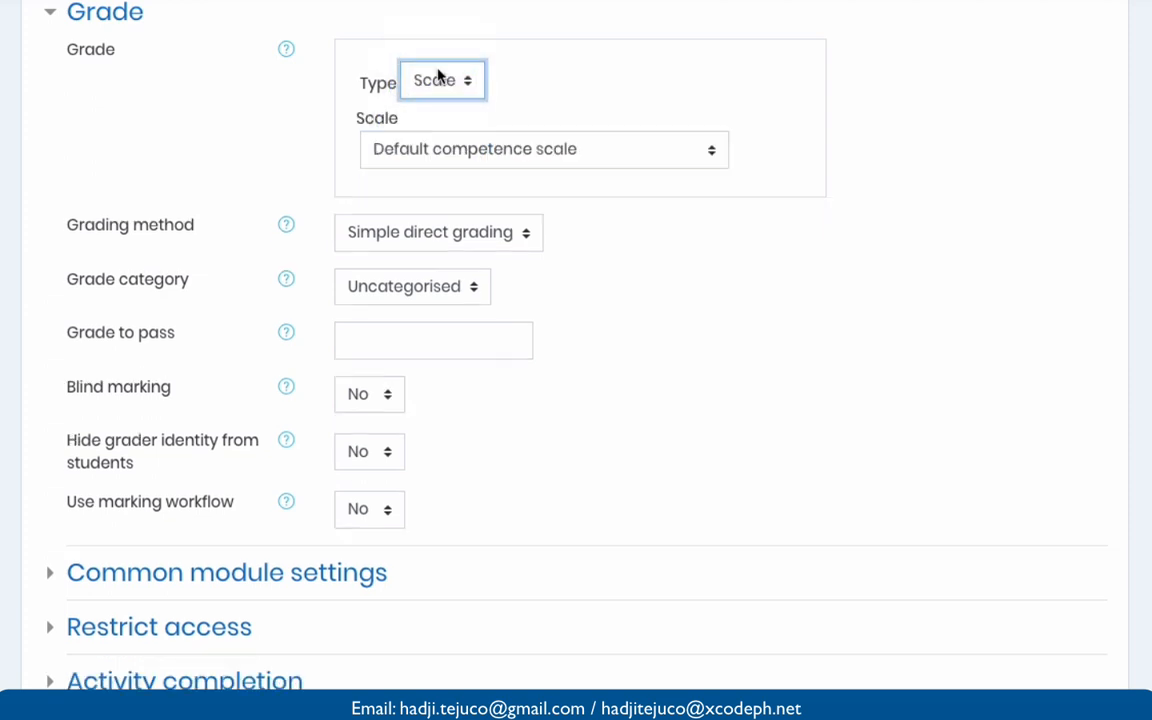
pyautogui.click(435, 147)
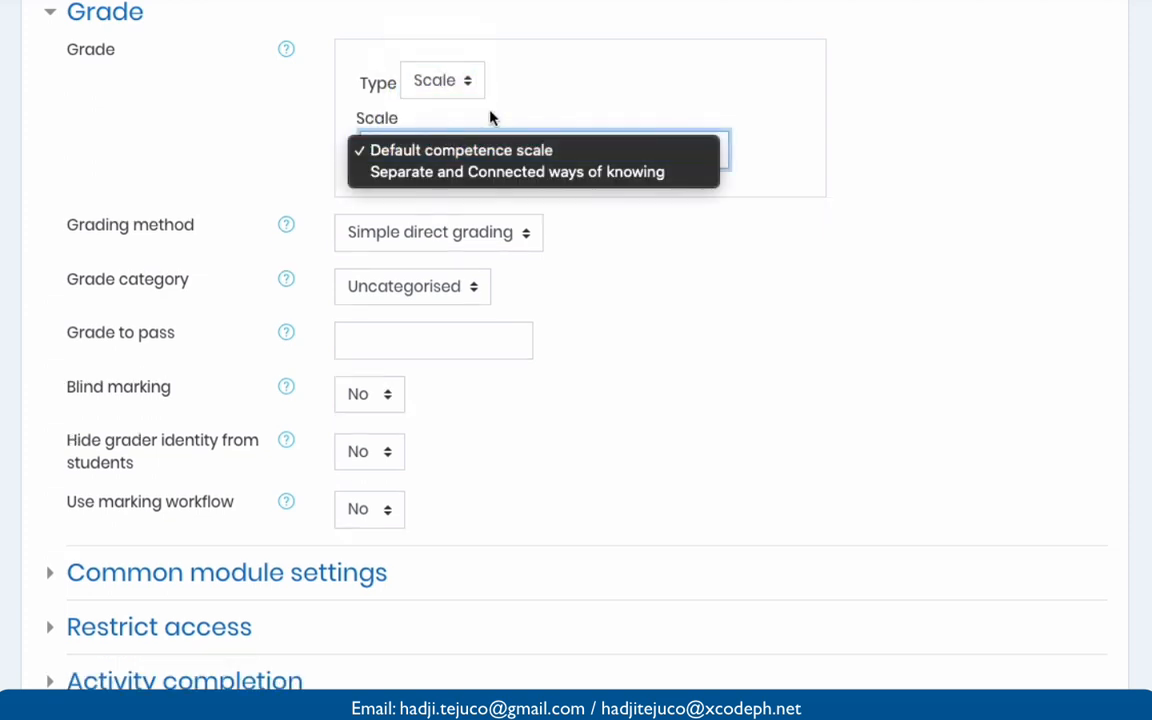
pyautogui.click(575, 105)
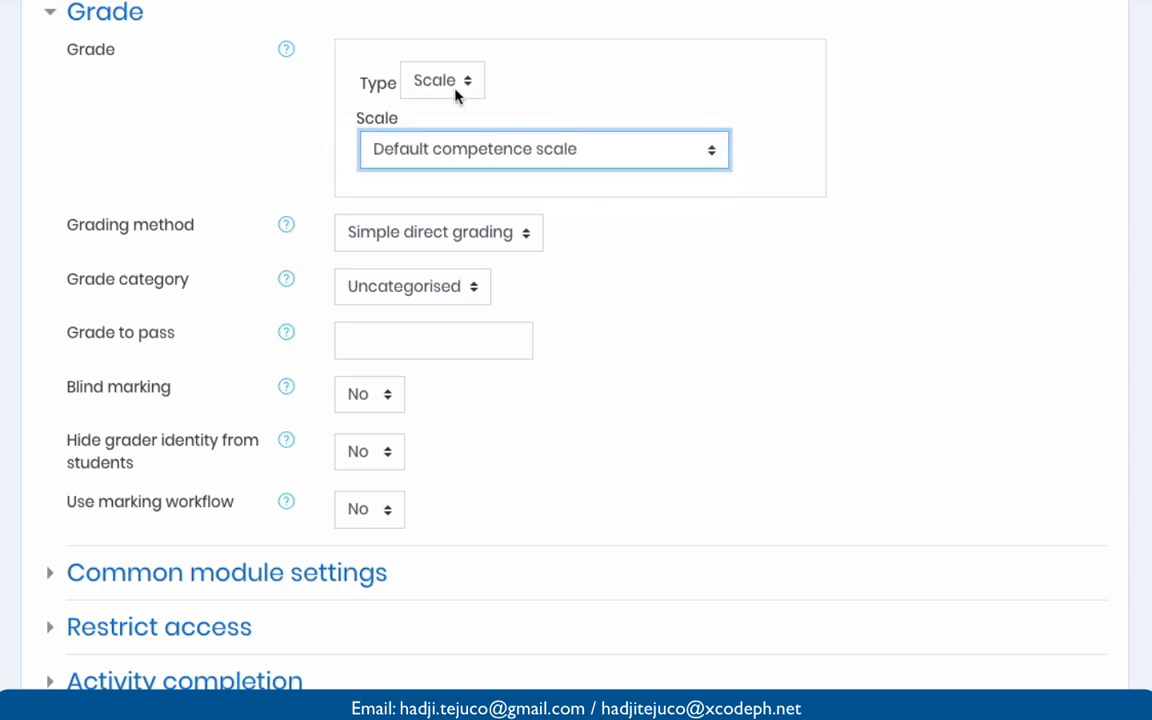
pyautogui.click(456, 150)
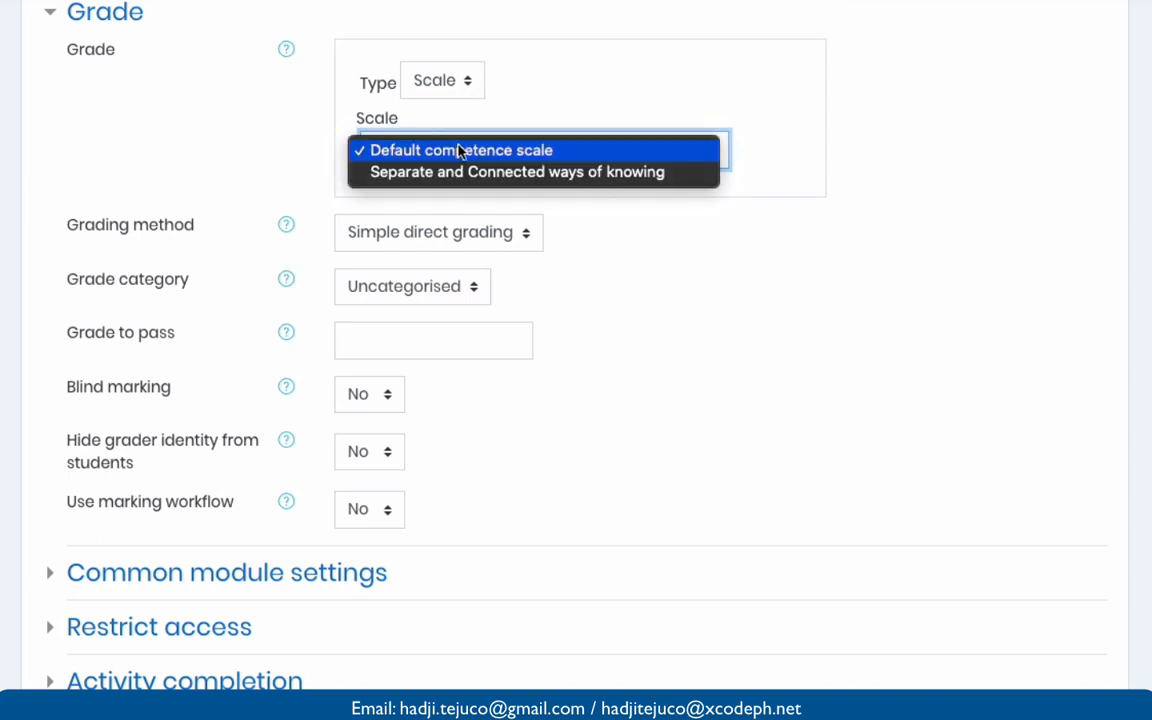
pyautogui.click(542, 95)
pyautogui.click(428, 90)
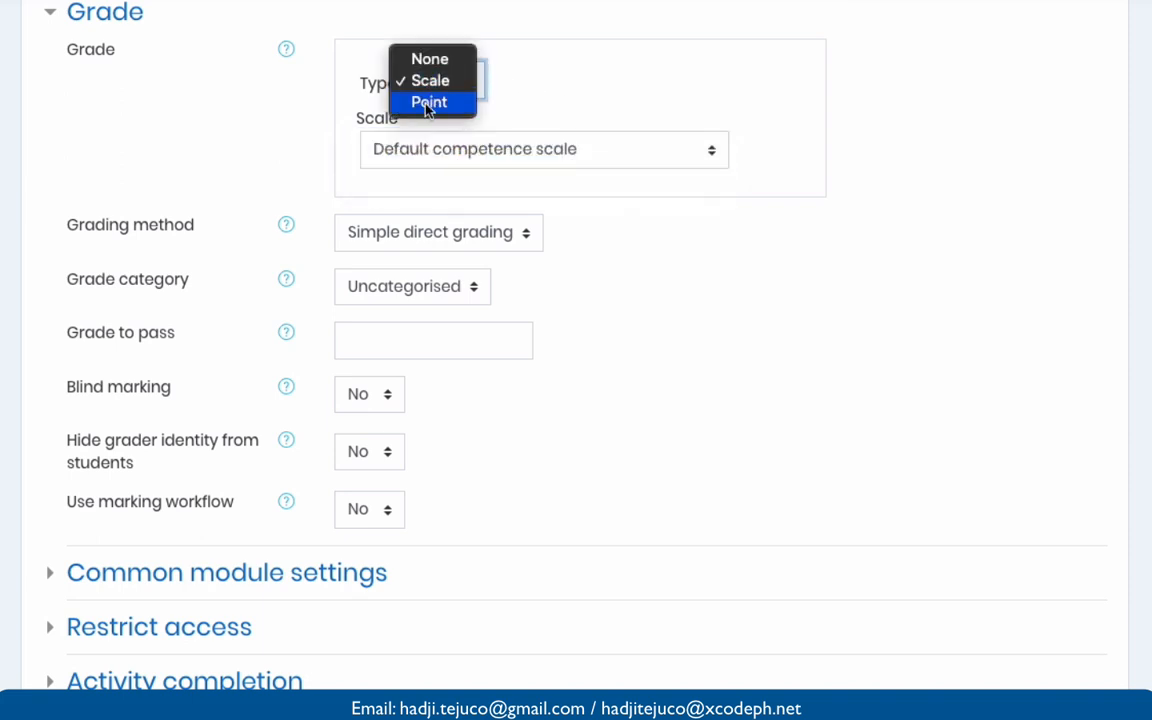
pyautogui.click(428, 103)
# Keep Simple direct grading as the grading method and set the assignment's grade category to Homeworks.
pyautogui.scroll(-3, 399, 258)
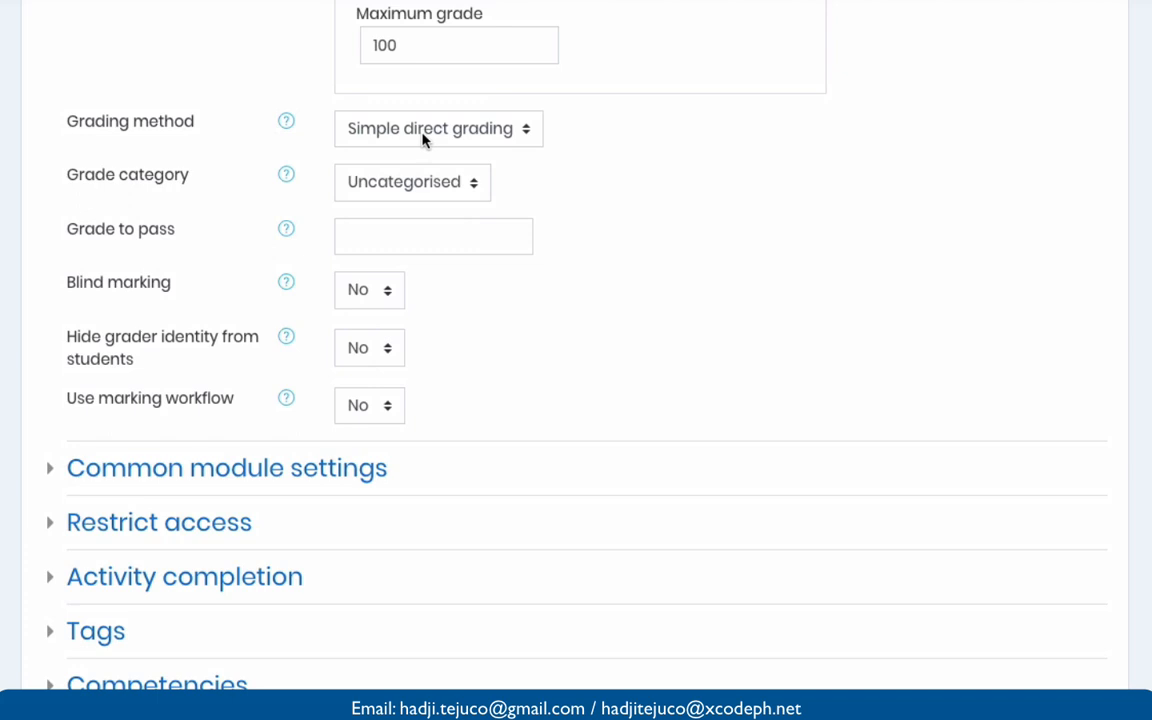
pyautogui.click(422, 138)
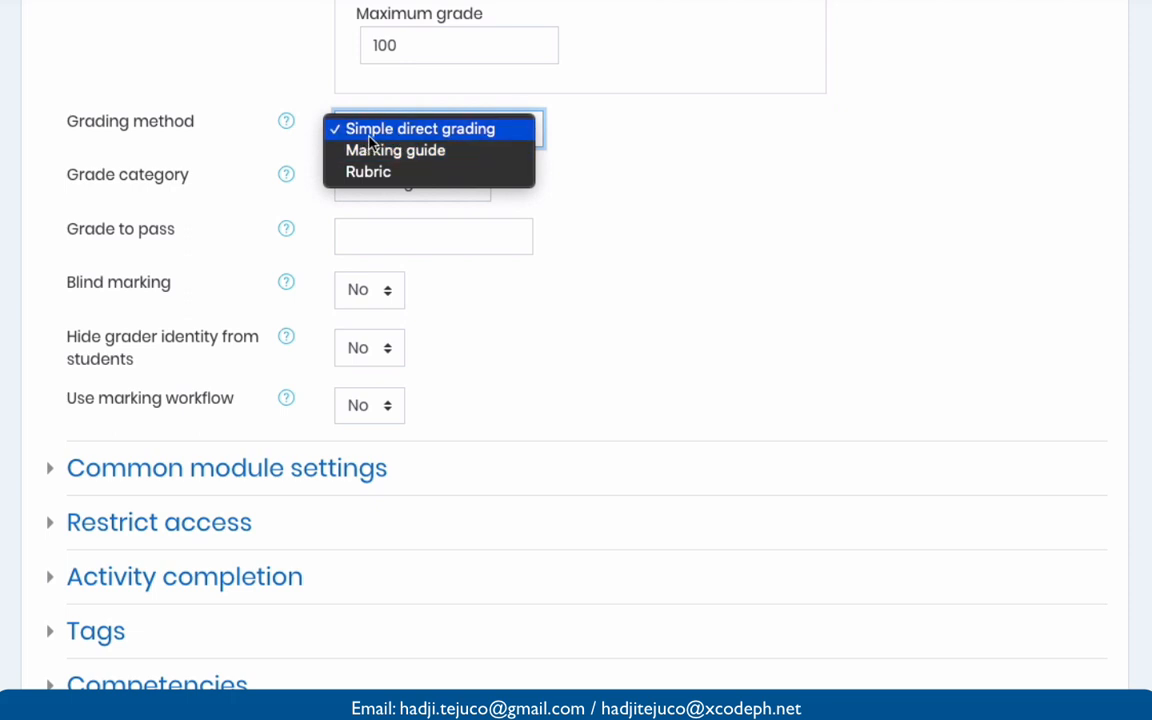
pyautogui.click(458, 132)
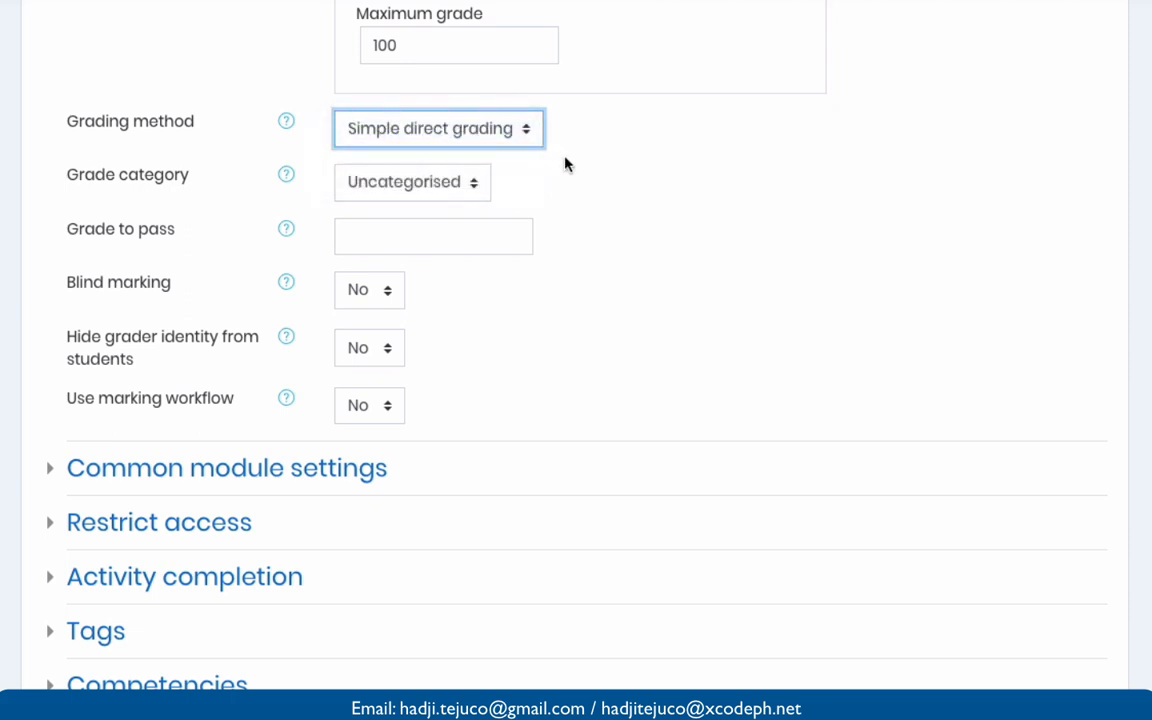
pyautogui.scroll(-1, 565, 163)
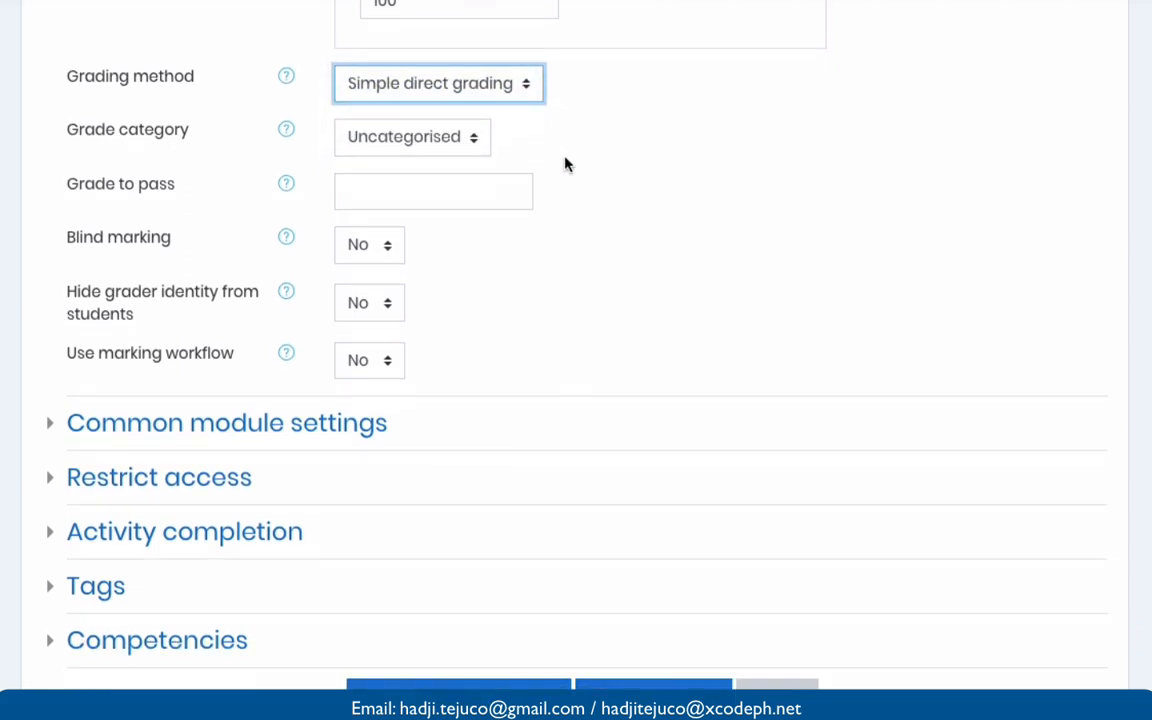
pyautogui.click(381, 136)
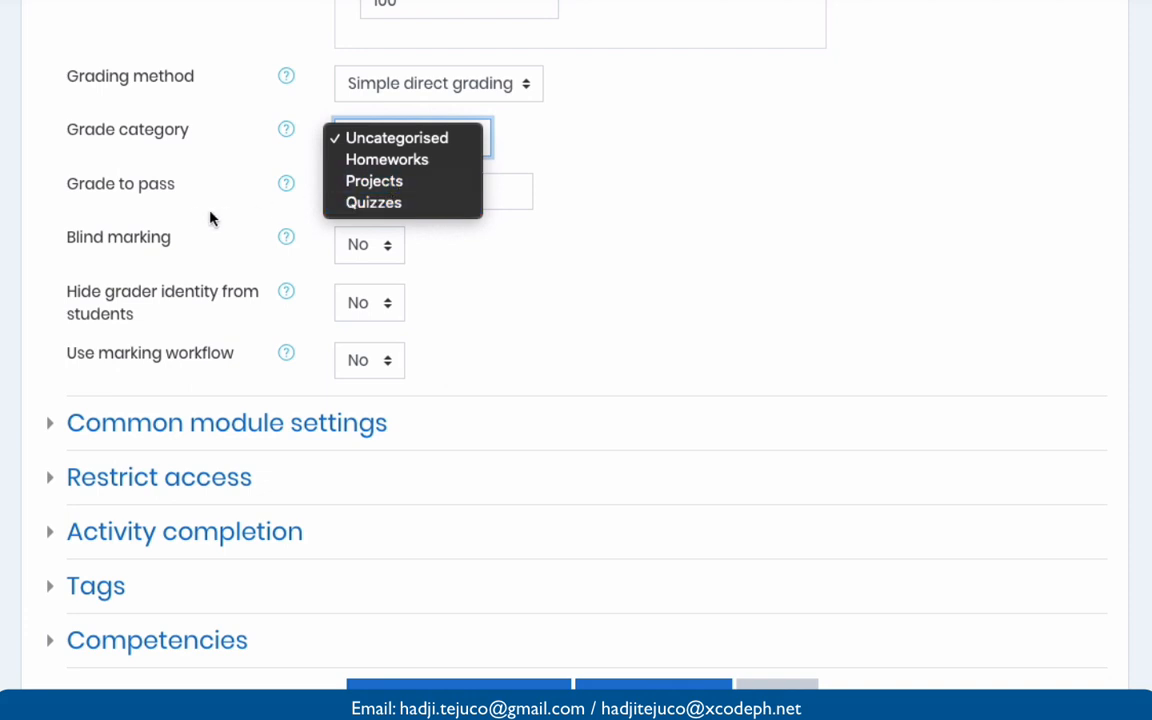
pyautogui.click(382, 168)
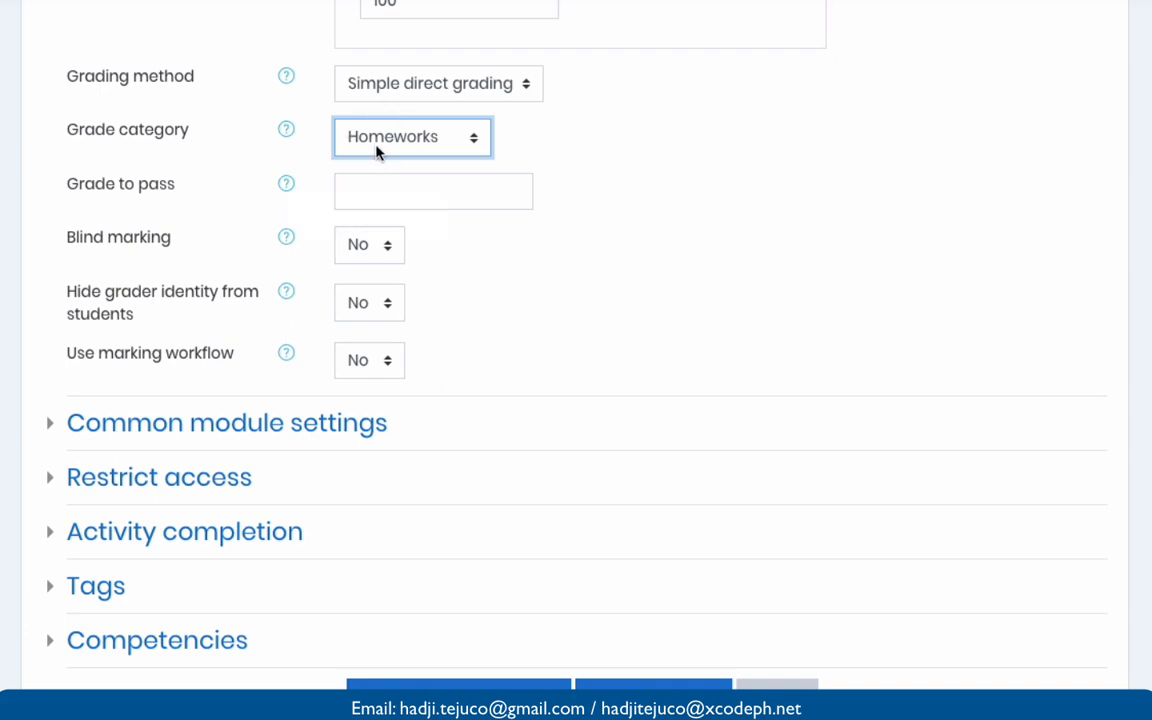
pyautogui.scroll(-2, 375, 140)
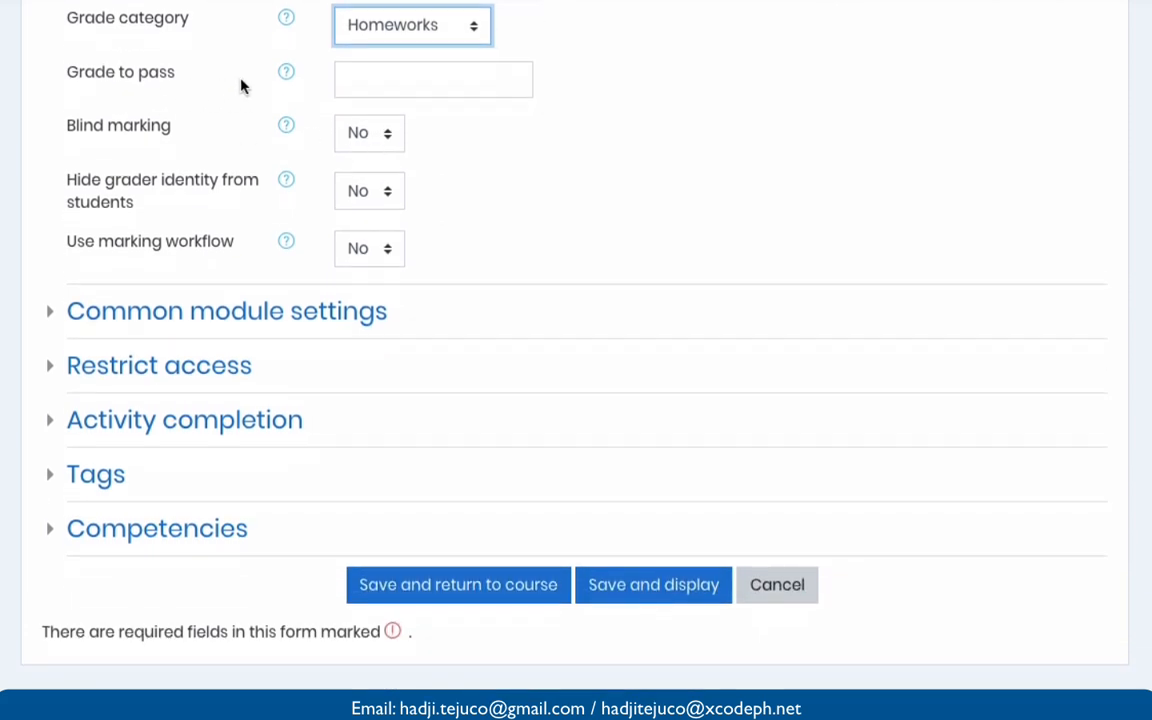
pyautogui.scroll(1, 437, 70)
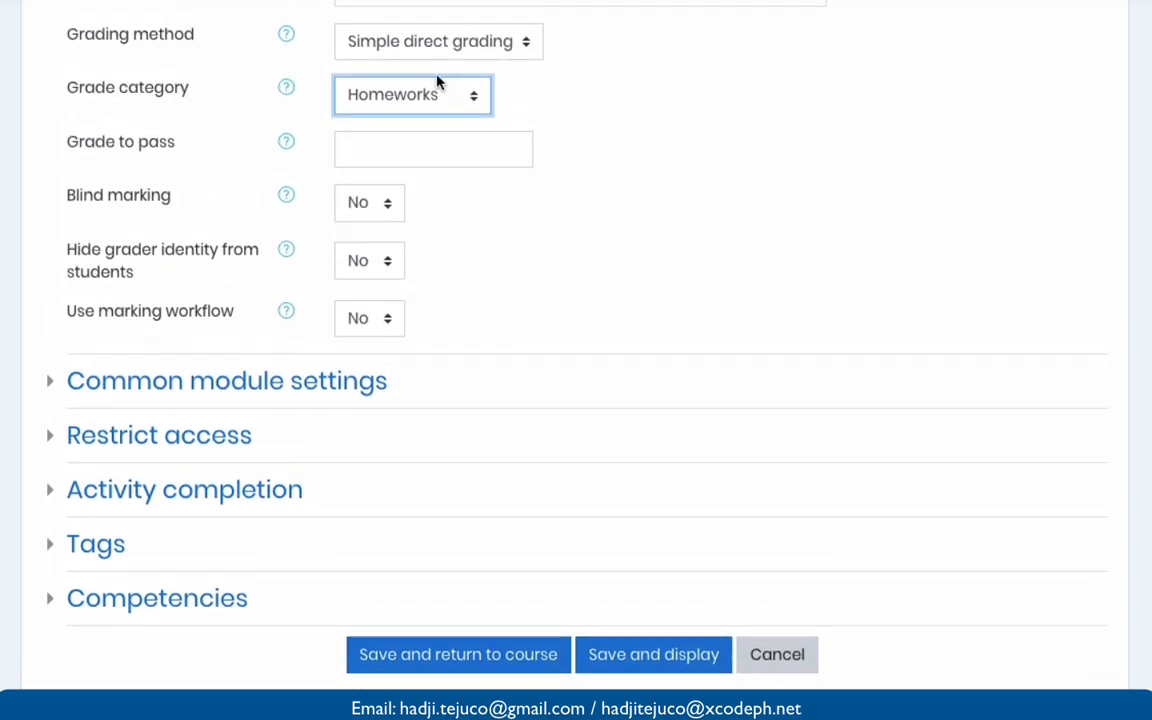
# Try enabling blind marking in the assignment's grade settings and return it to No.
pyautogui.scroll(1, 422, 129)
pyautogui.scroll(-1, 421, 130)
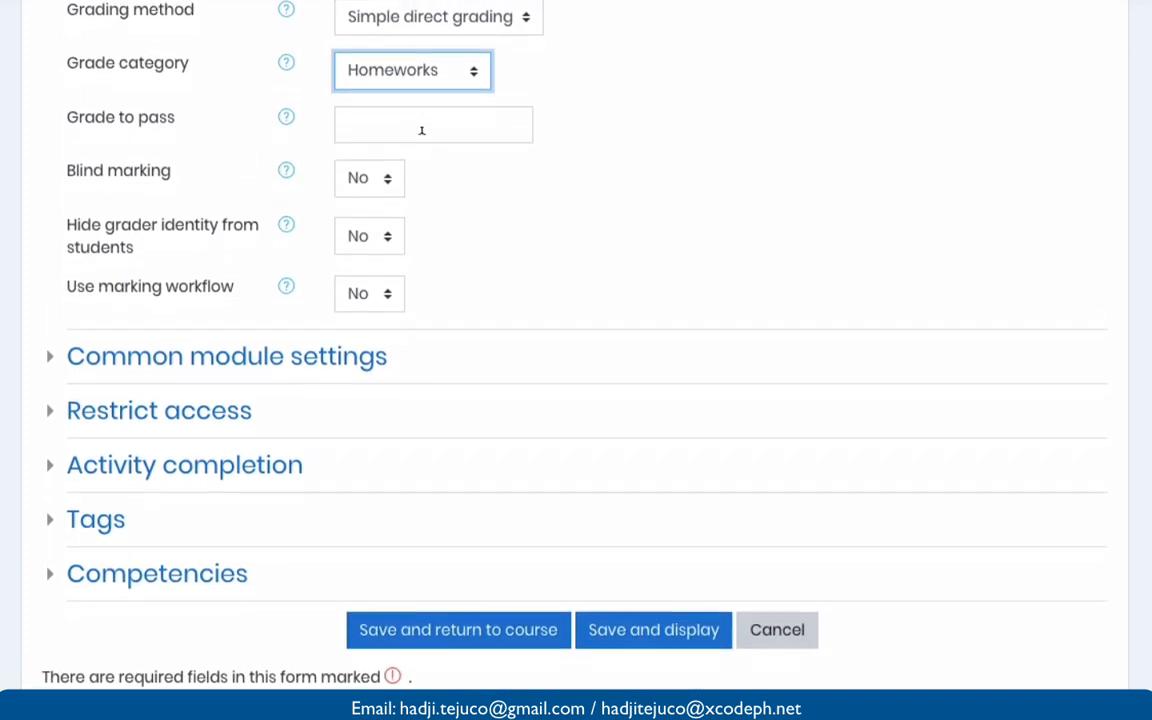
pyautogui.click(362, 166)
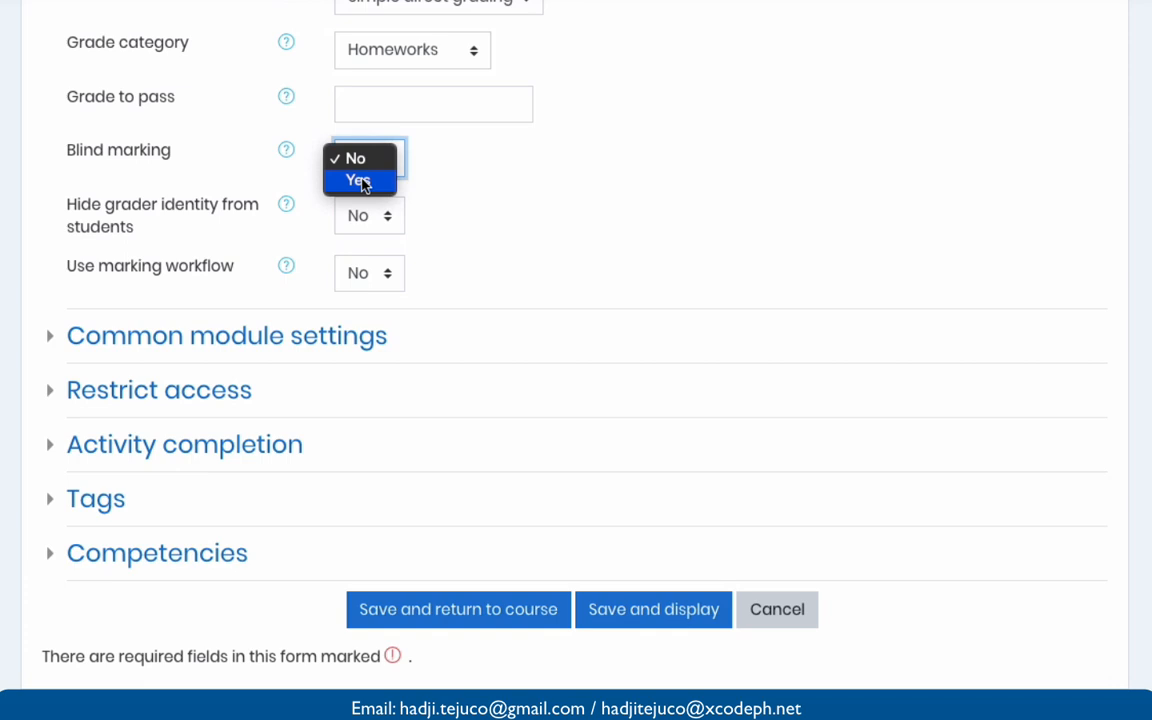
pyautogui.click(360, 181)
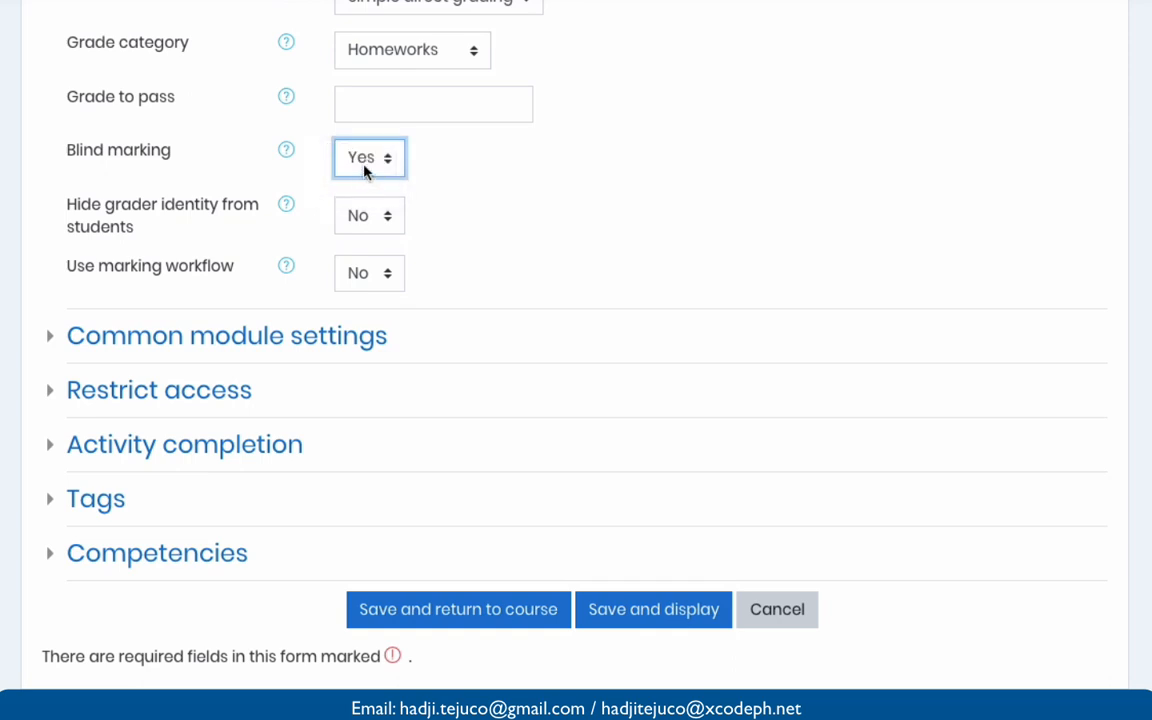
pyautogui.click(365, 172)
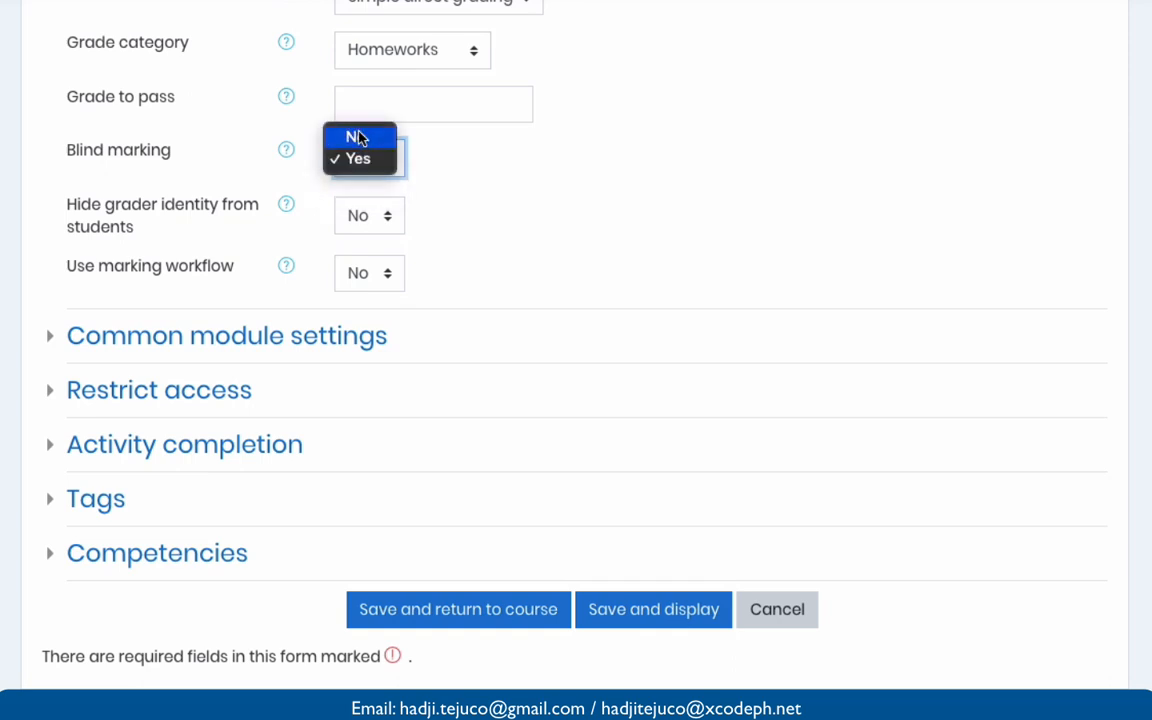
pyautogui.click(357, 138)
# Expand the assignment's Common module settings and Restrict access sections and examine their availability, group mode and access restriction options.
pyautogui.scroll(-3, 316, 242)
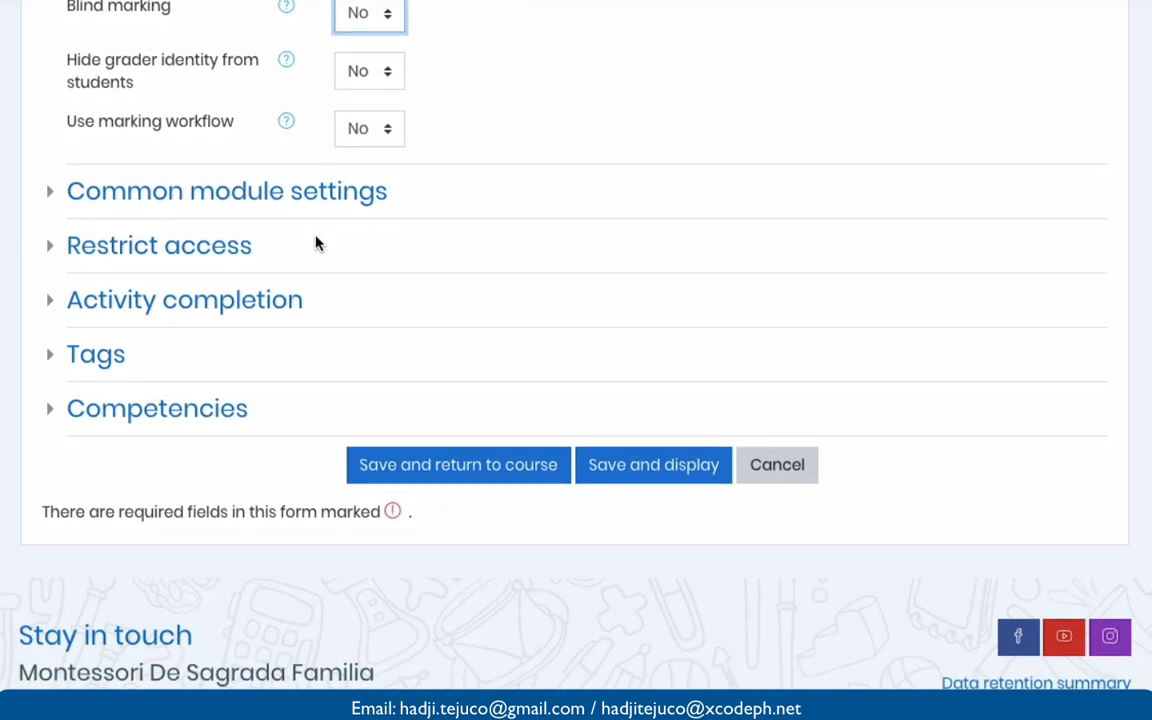
pyautogui.click(52, 195)
pyautogui.scroll(-1, 243, 291)
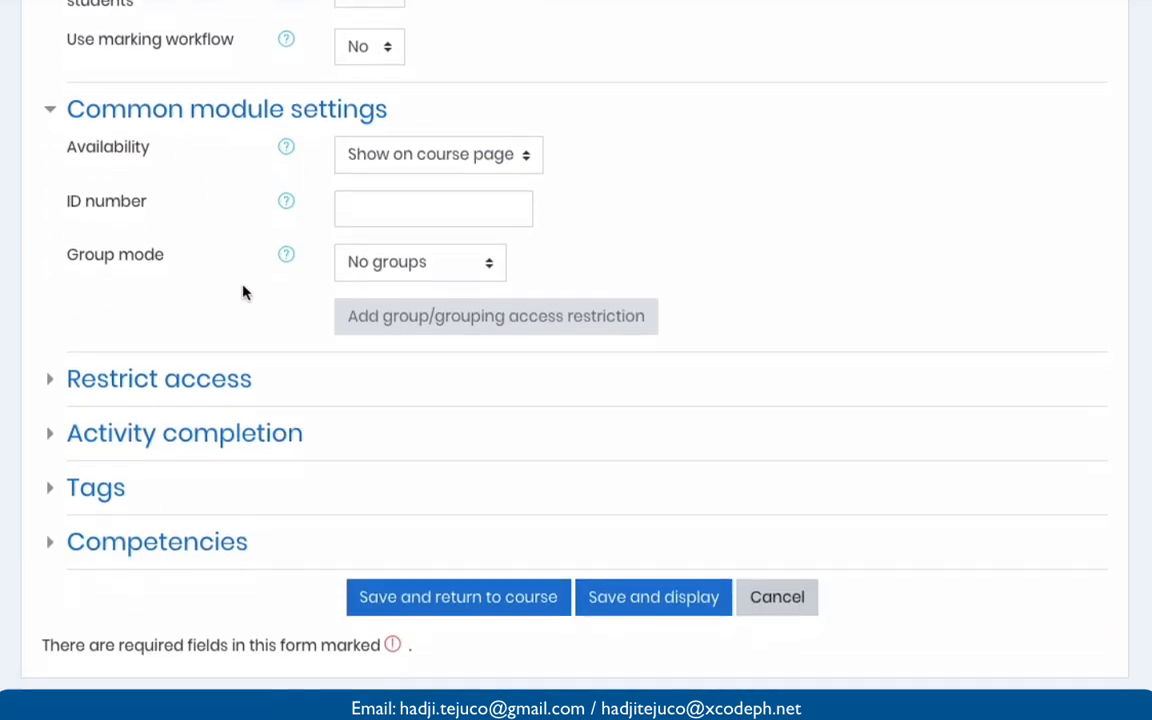
pyautogui.scroll(-1, 243, 291)
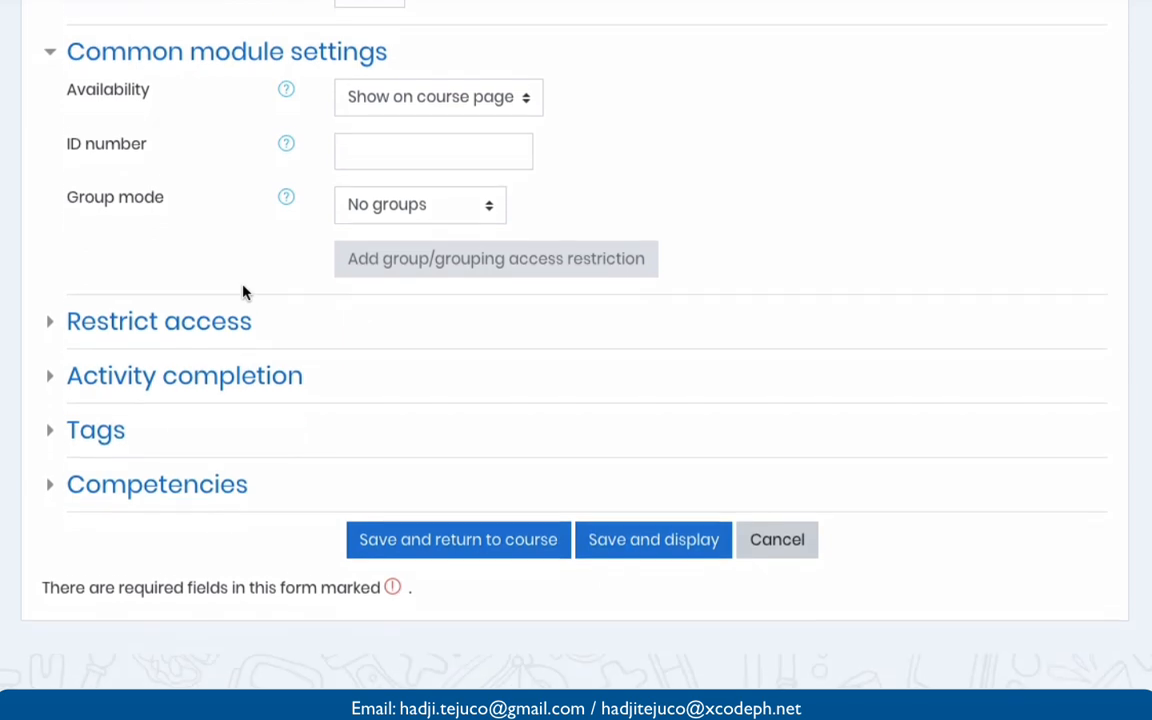
pyautogui.click(54, 290)
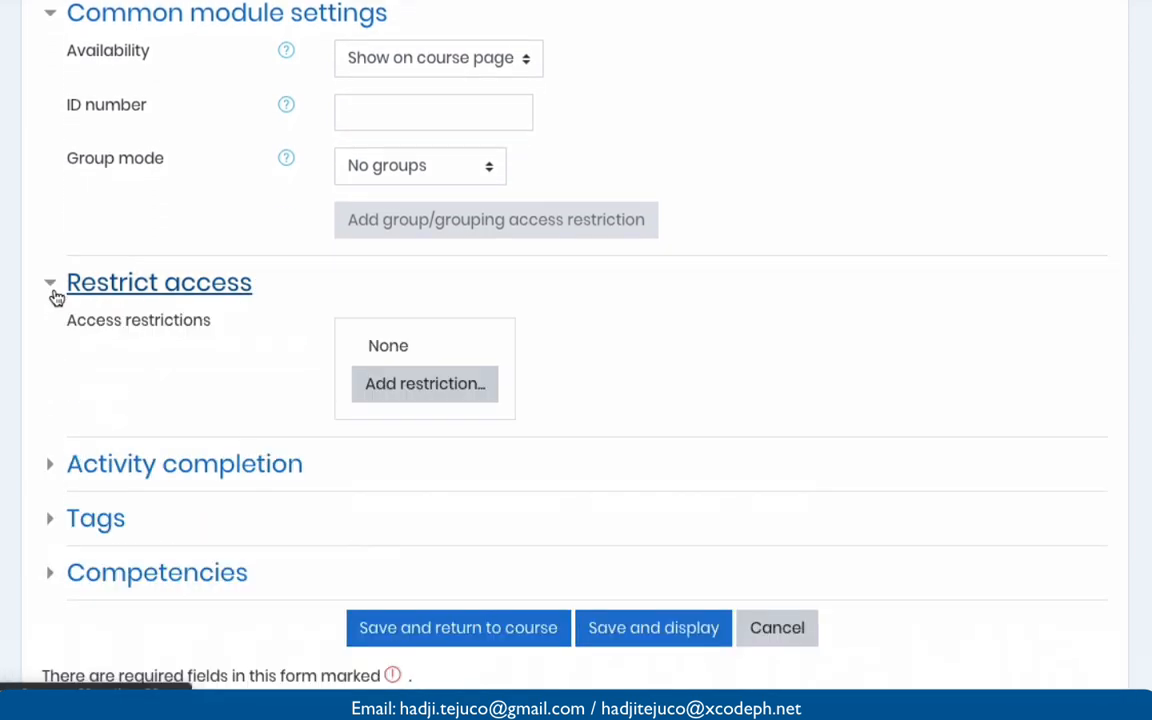
pyautogui.scroll(-2, 56, 297)
pyautogui.scroll(-2, 56, 298)
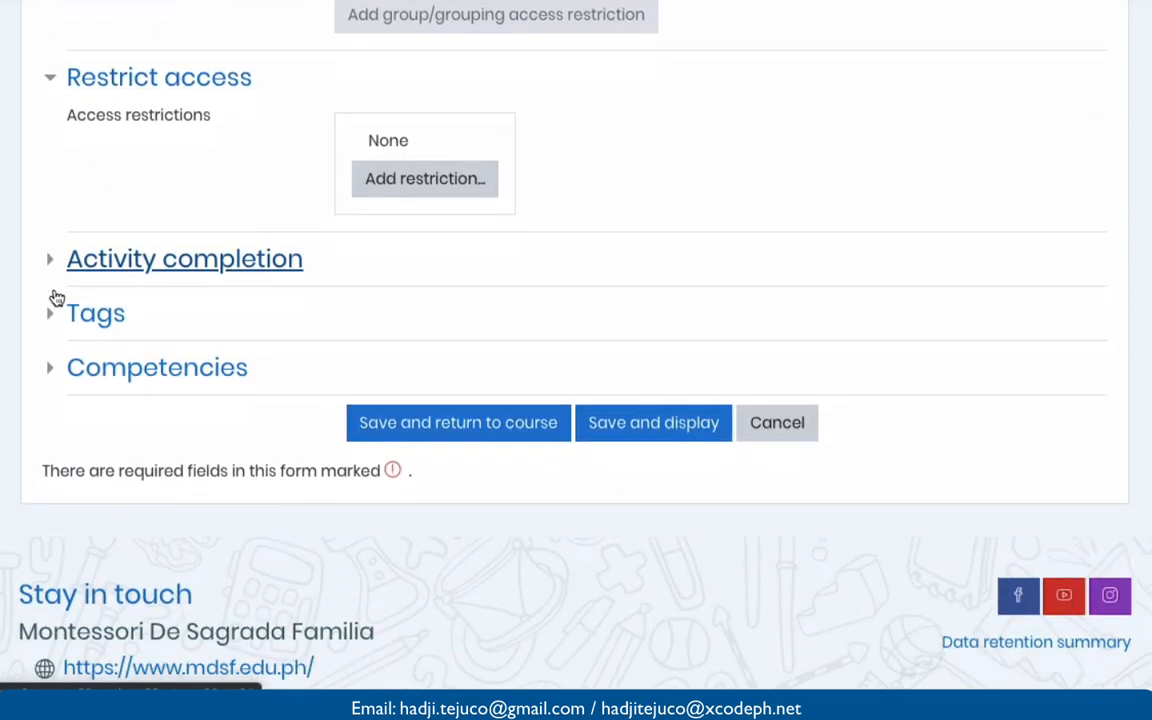
# Set the assignment's completion tracking to "Show activity as complete when conditions are met" and save it, returning to the course.
pyautogui.click(55, 212)
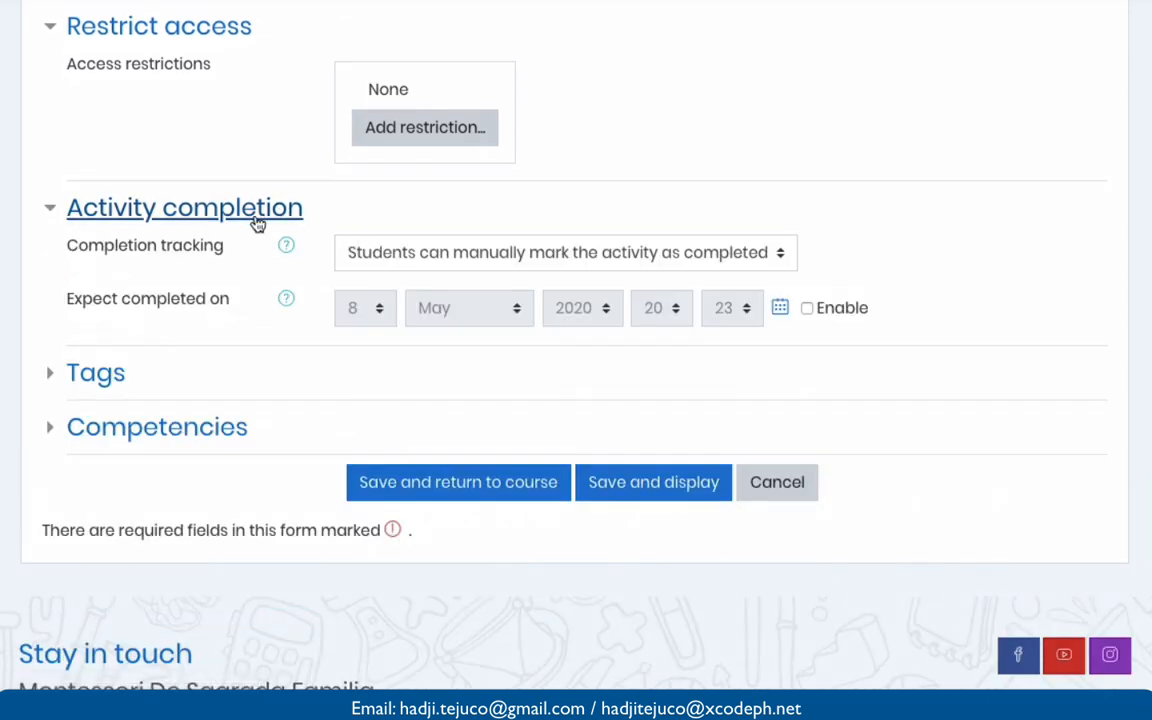
pyautogui.click(432, 252)
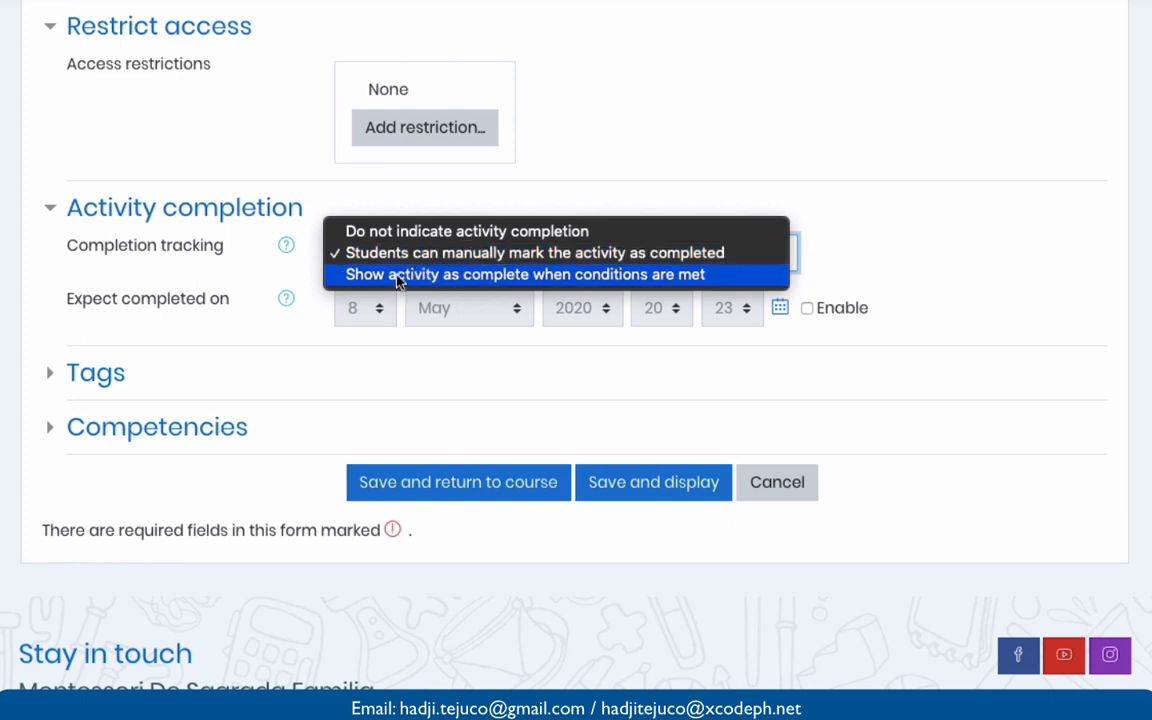
pyautogui.click(463, 274)
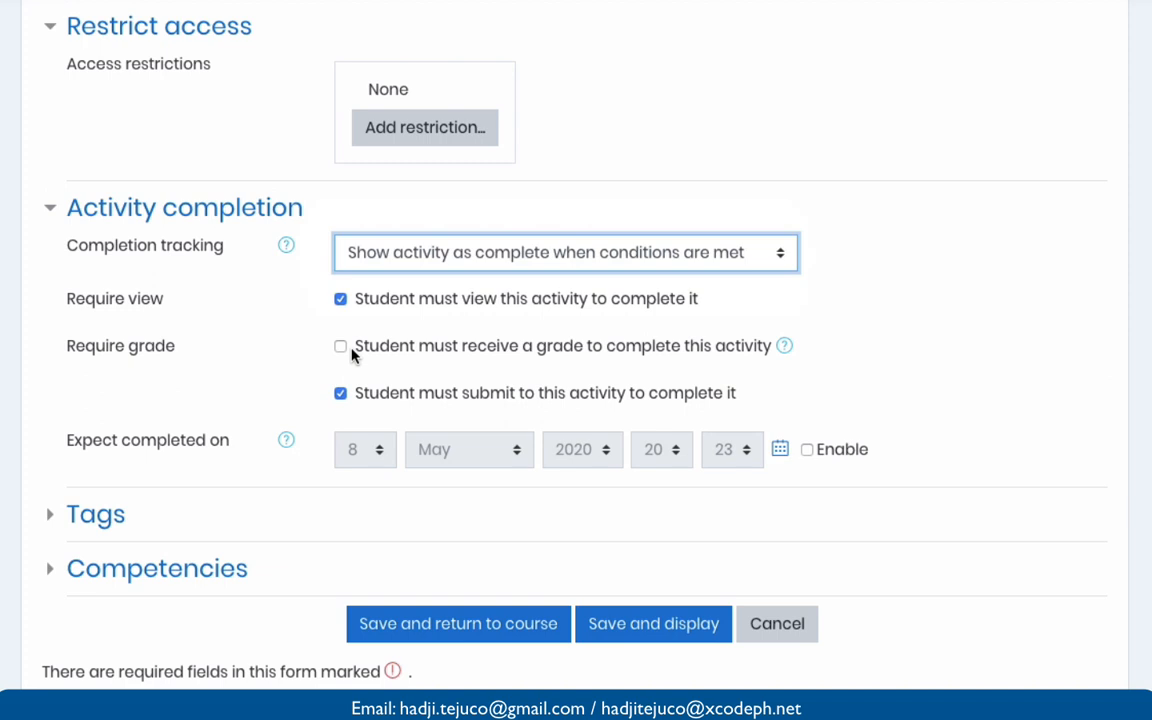
pyautogui.scroll(-3, 350, 355)
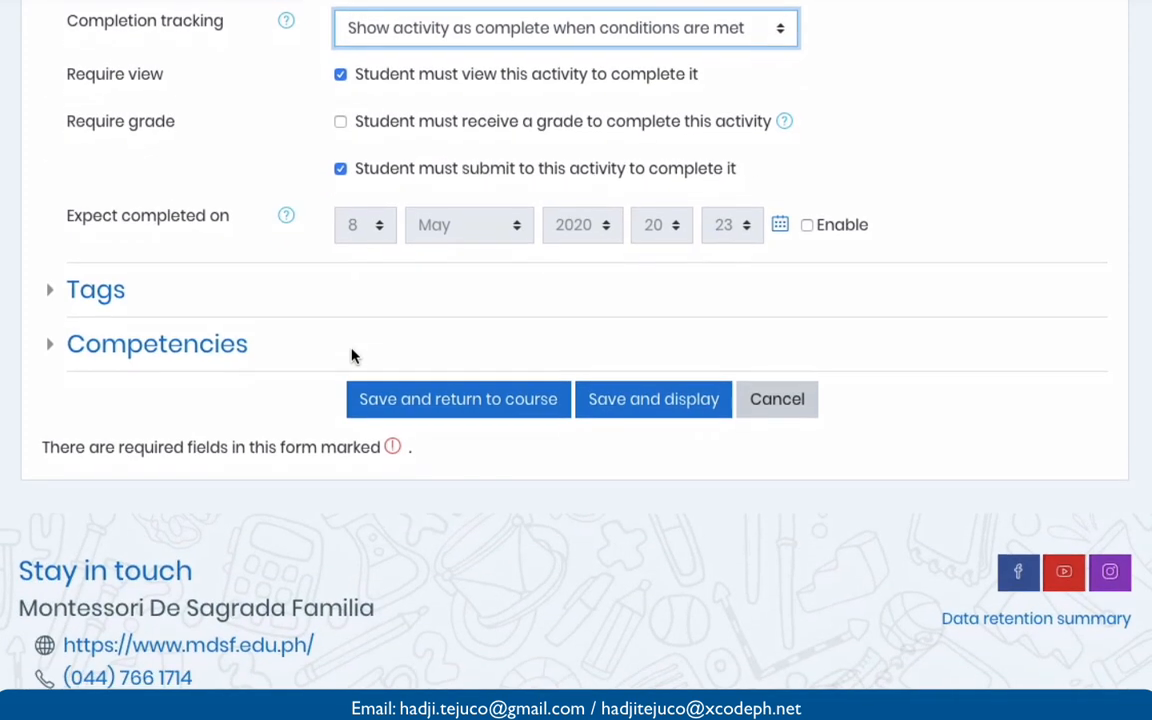
pyautogui.click(378, 400)
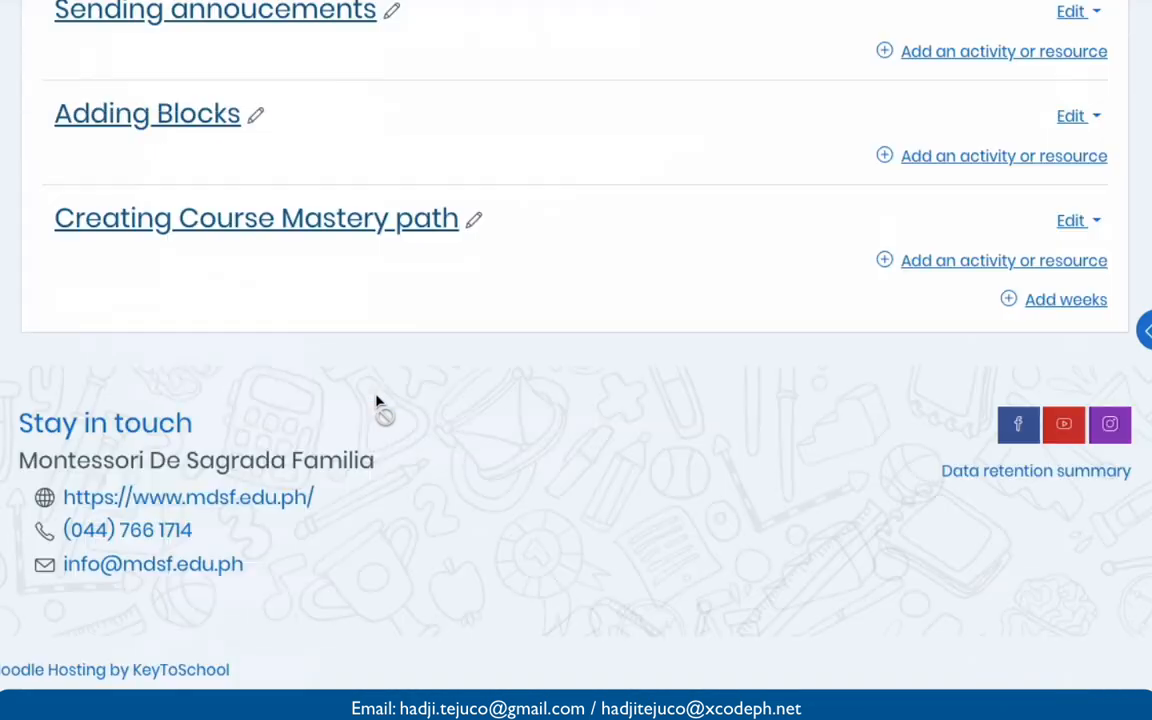
# Rename the Creating Assignments section to "6.0 Creating Assignments", following the numbering of the other course sections.
pyautogui.scroll(5, 378, 400)
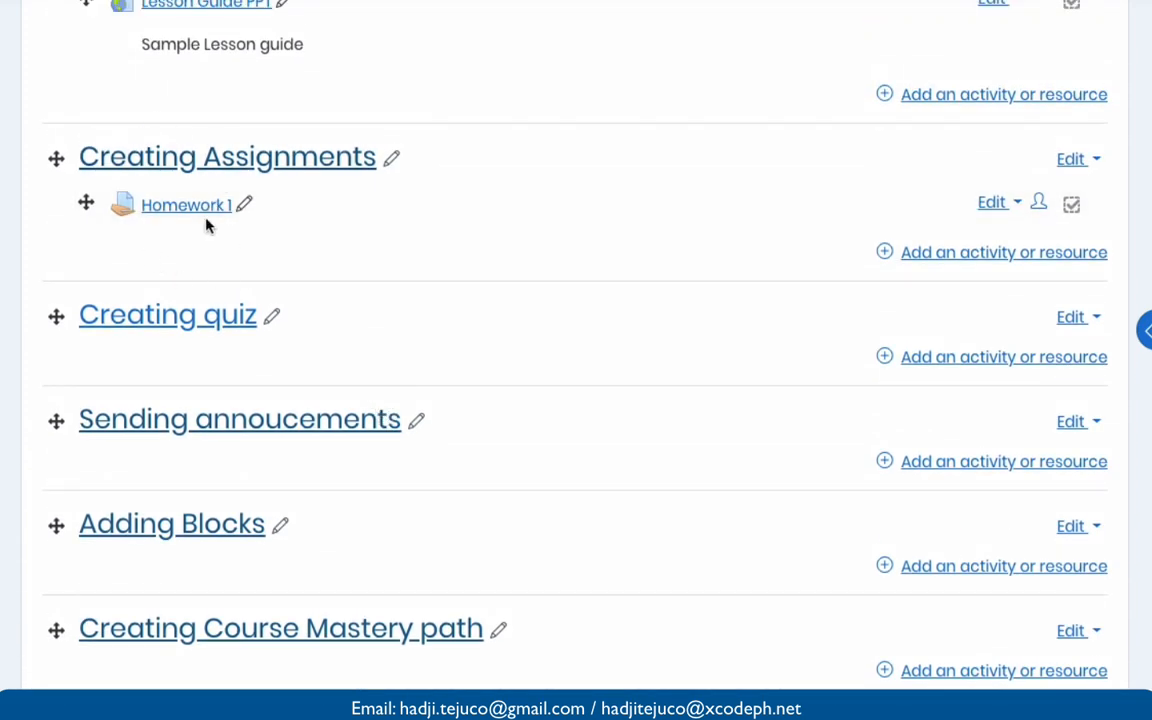
pyautogui.scroll(3, 229, 214)
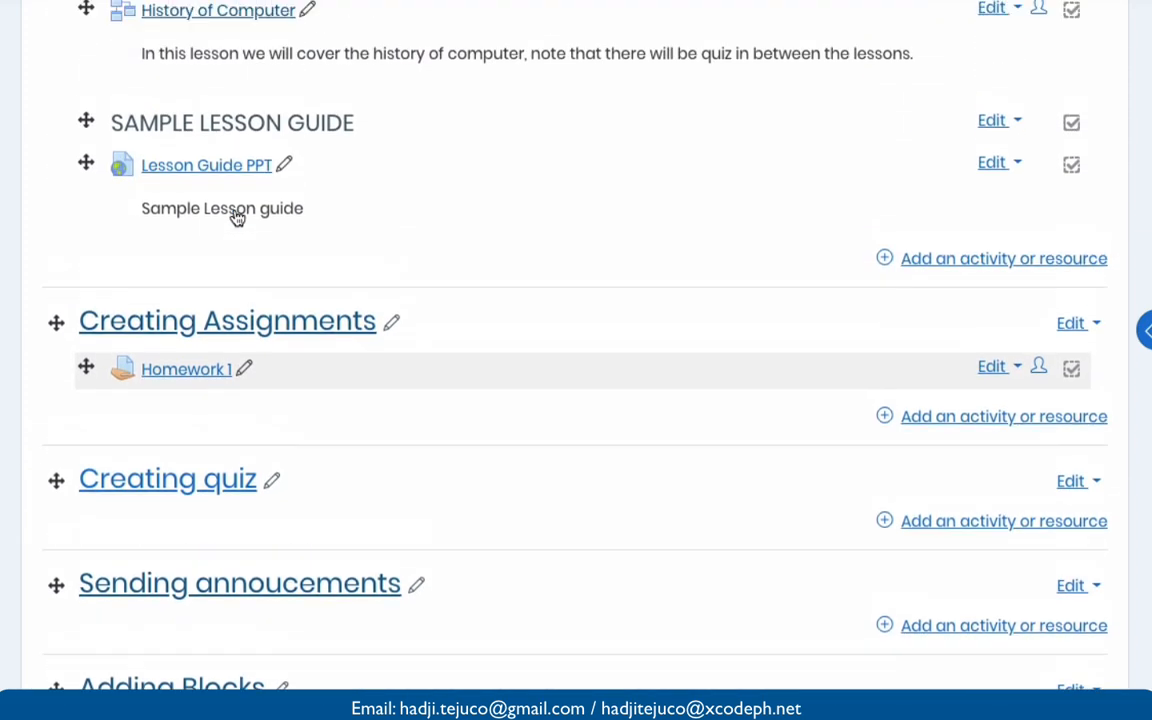
pyautogui.scroll(3, 236, 212)
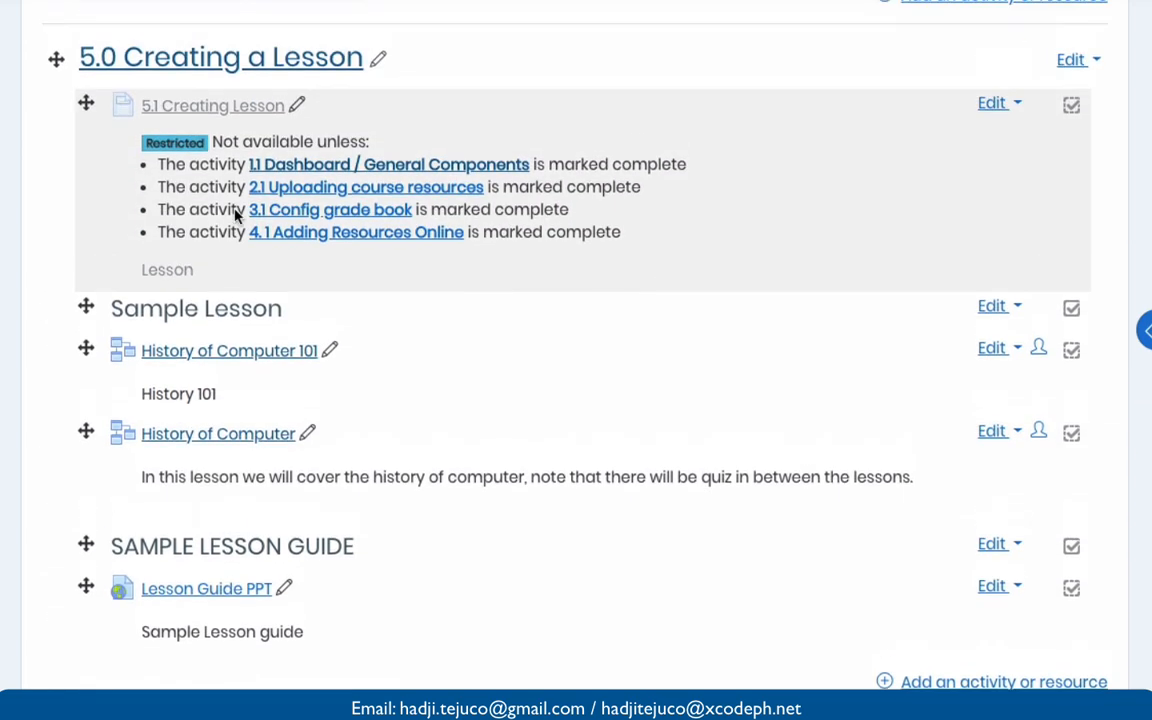
pyautogui.scroll(-4, 112, 70)
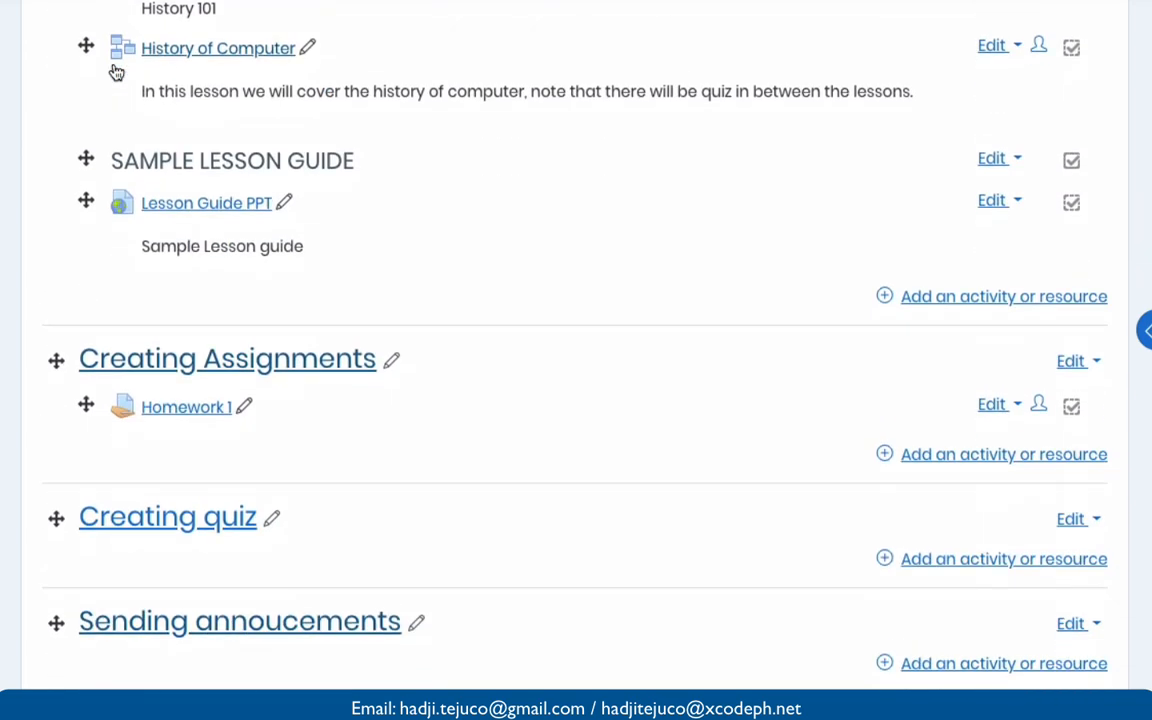
pyautogui.click(391, 360)
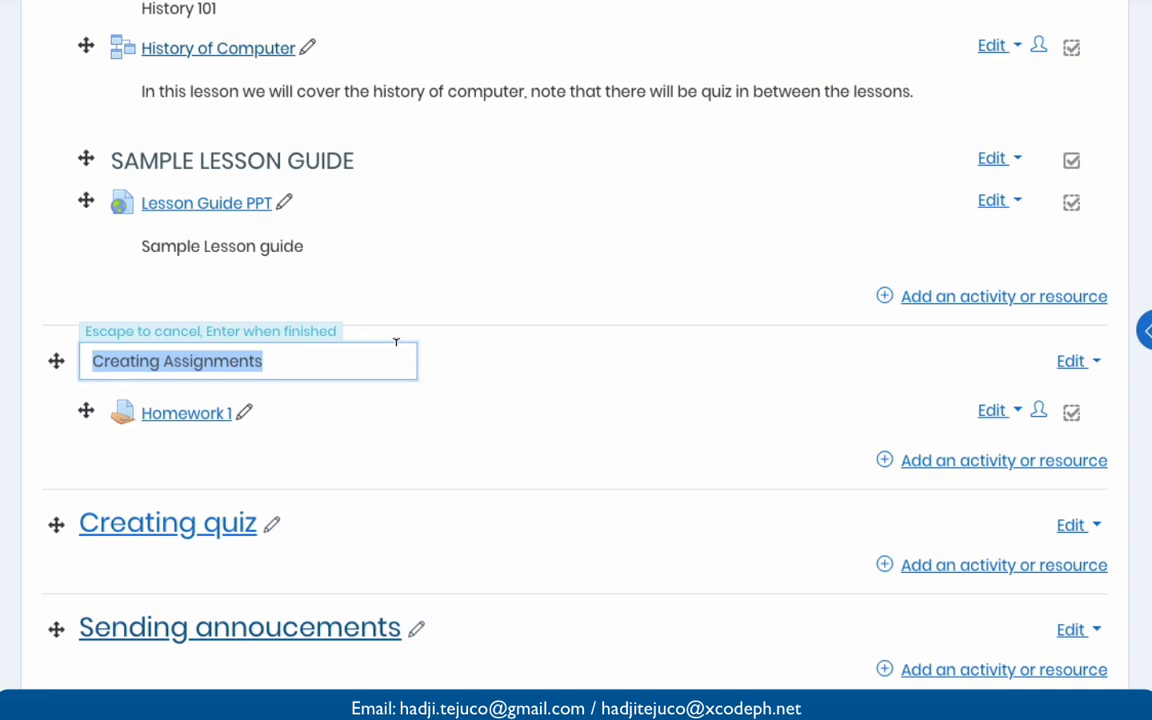
pyautogui.click(86, 360)
pyautogui.write('6')
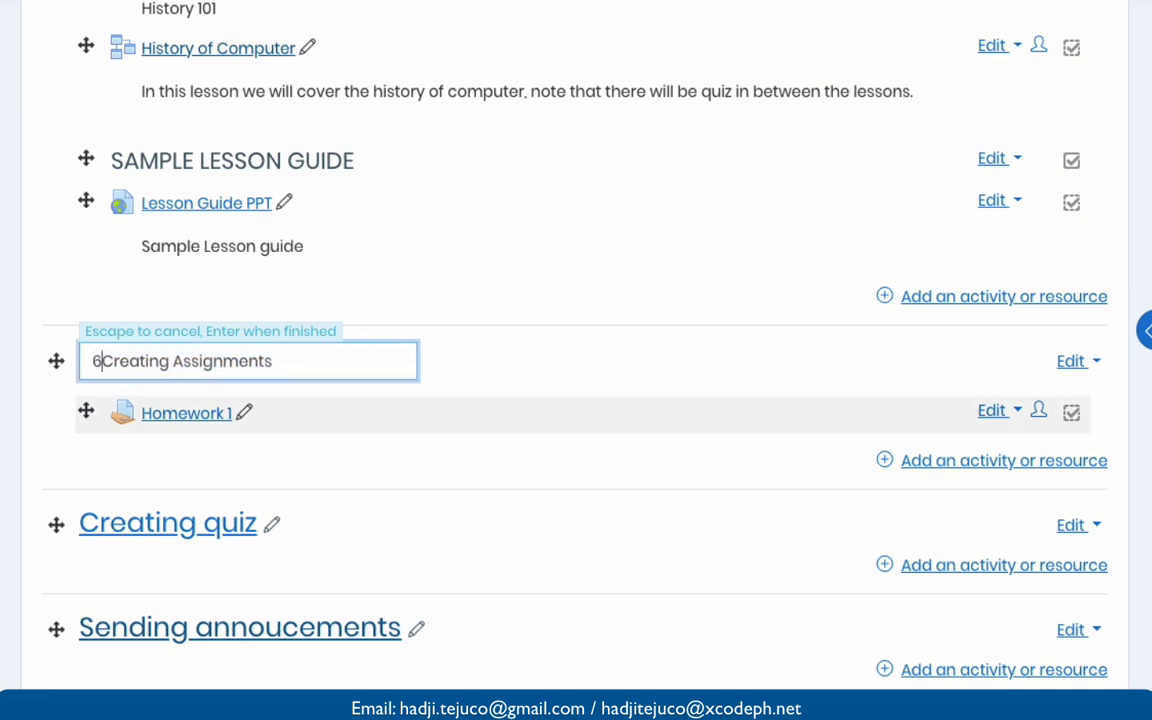
pyautogui.write('.0')
pyautogui.press('Return')
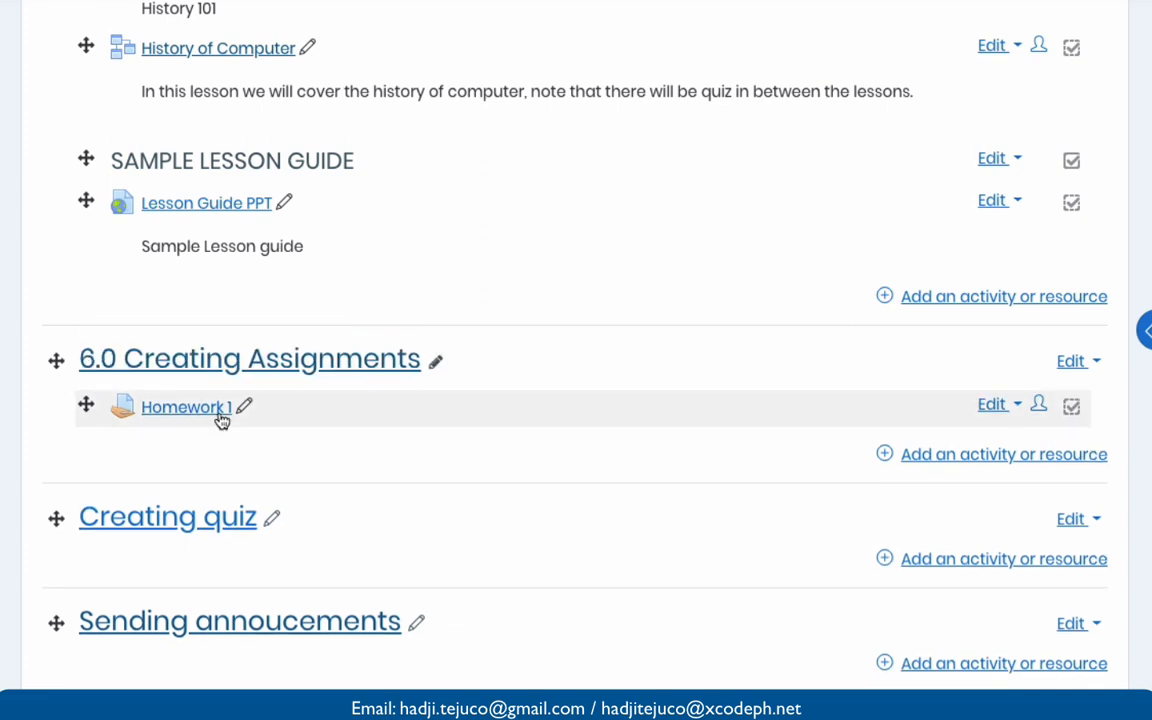
# Rename the Homework 1 assignment to "6.1 Homework 1".
pyautogui.click(246, 409)
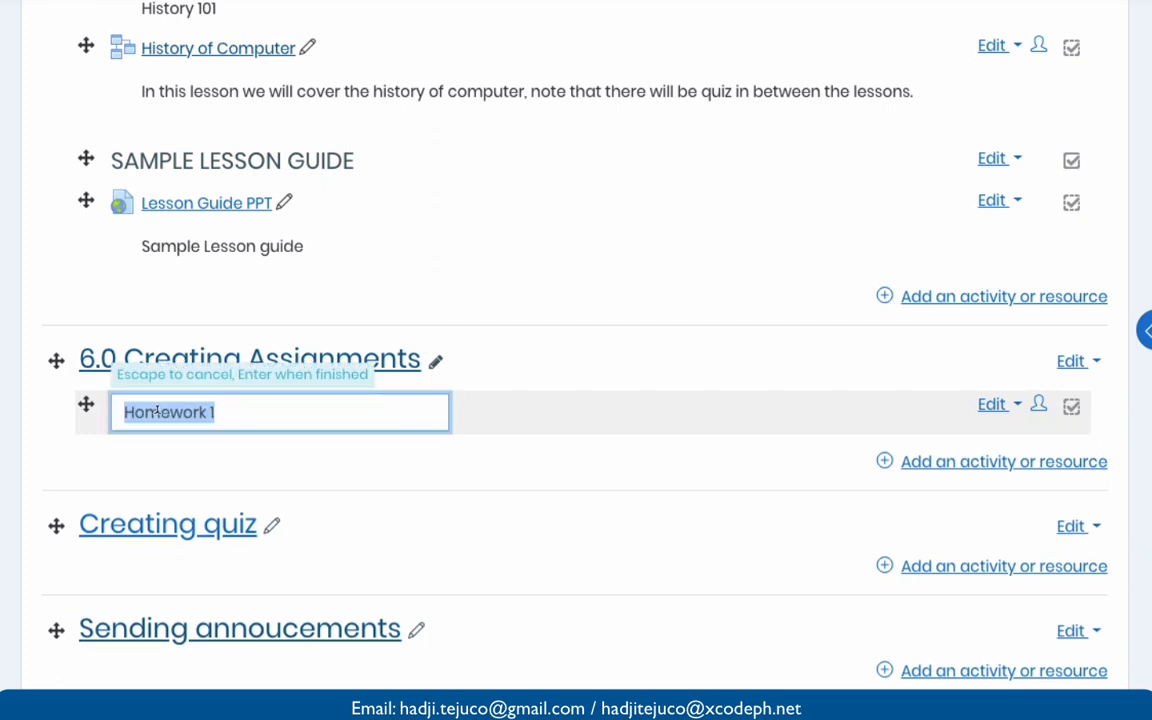
pyautogui.click(120, 412)
pyautogui.write('6.1')
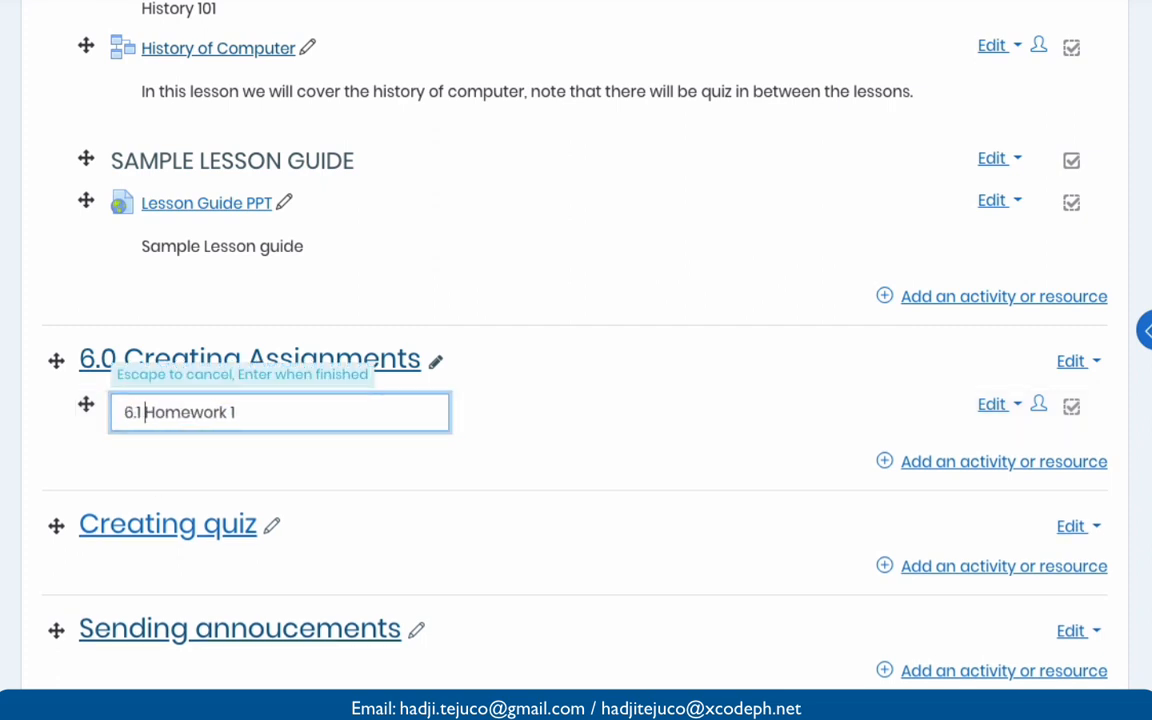
pyautogui.press('Return')
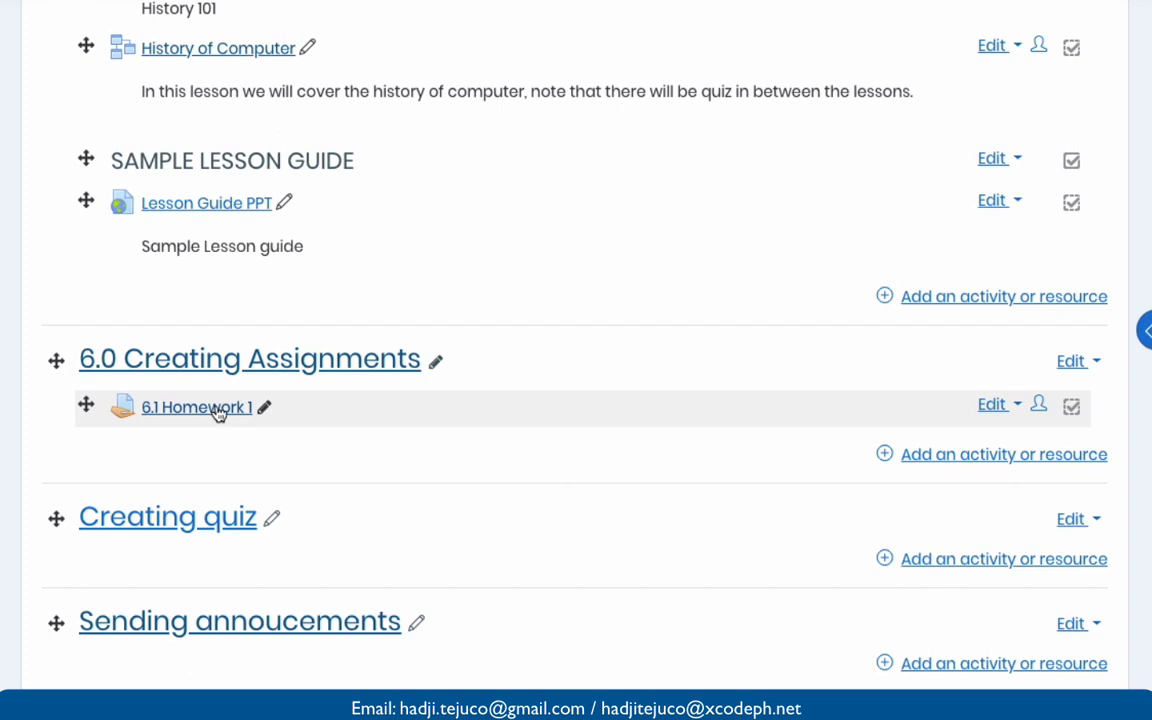
# Log out of the current account from the course page.
pyautogui.scroll(1, 378, 356)
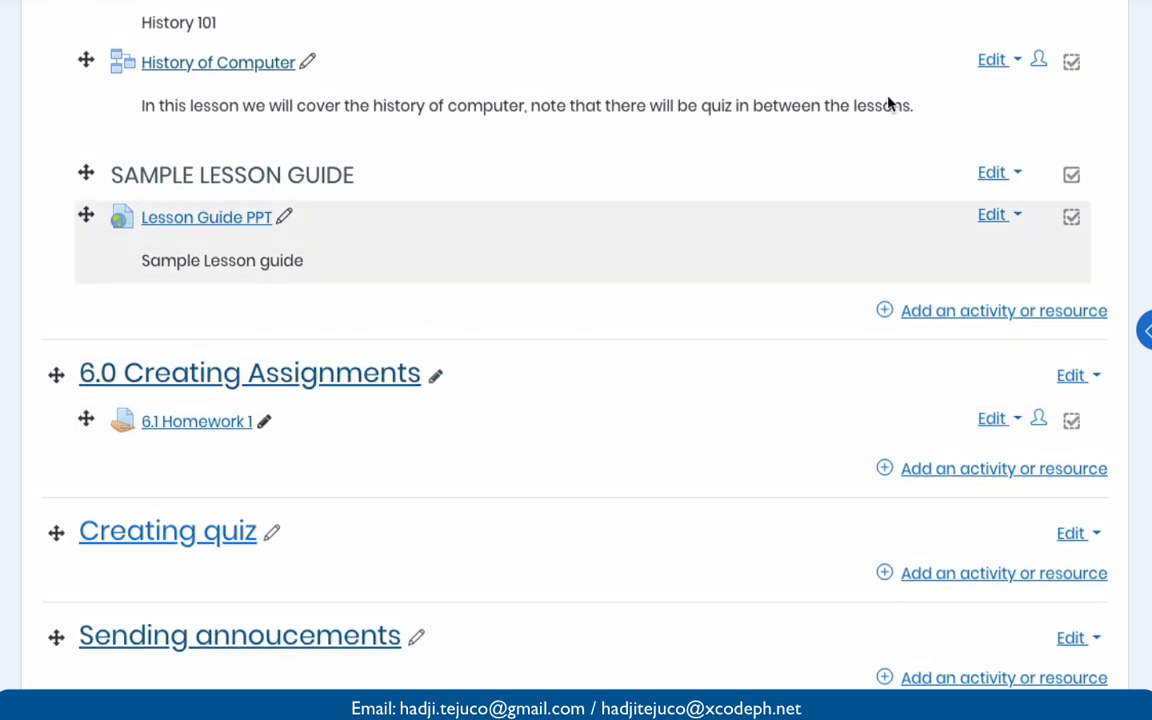
pyautogui.click(1099, 6)
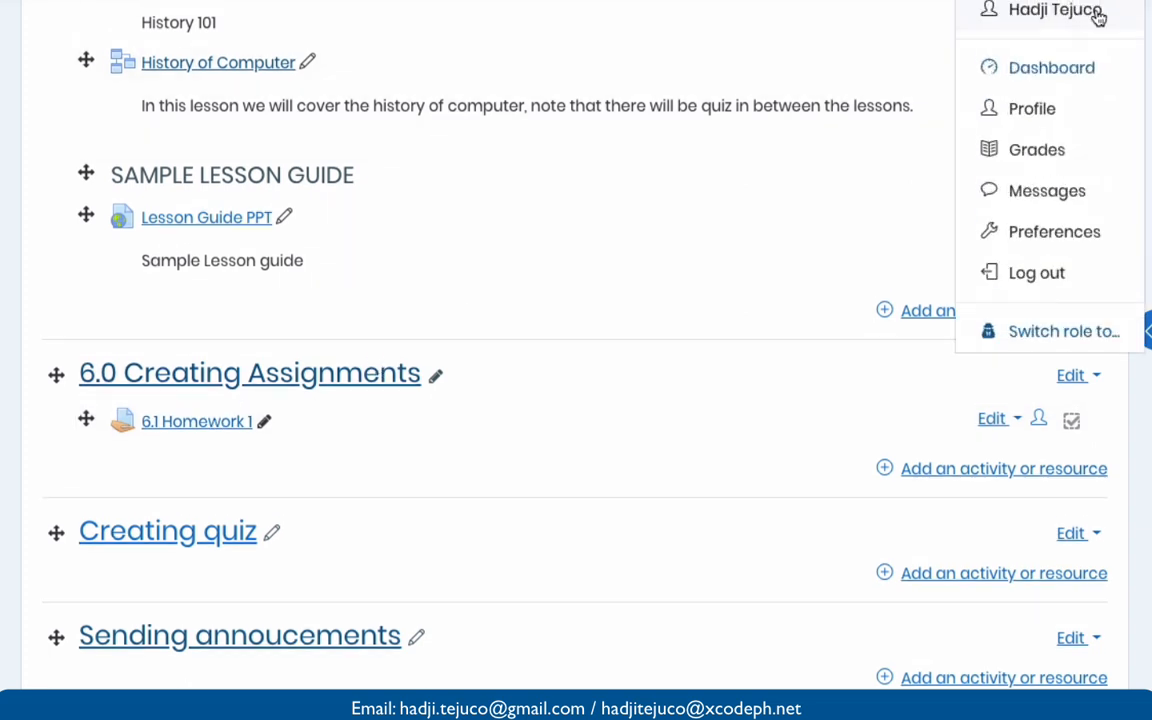
pyautogui.click(1021, 272)
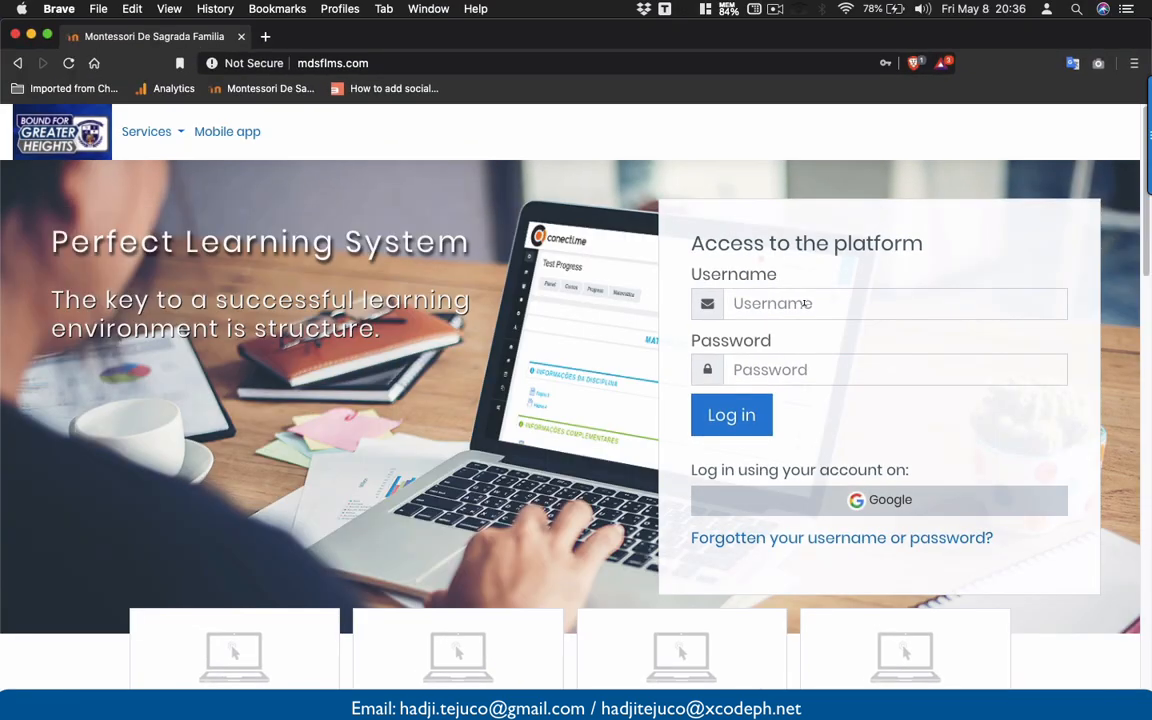
# Log in to the platform with the student account's username and password, and save the login in the browser.
pyautogui.click(804, 304)
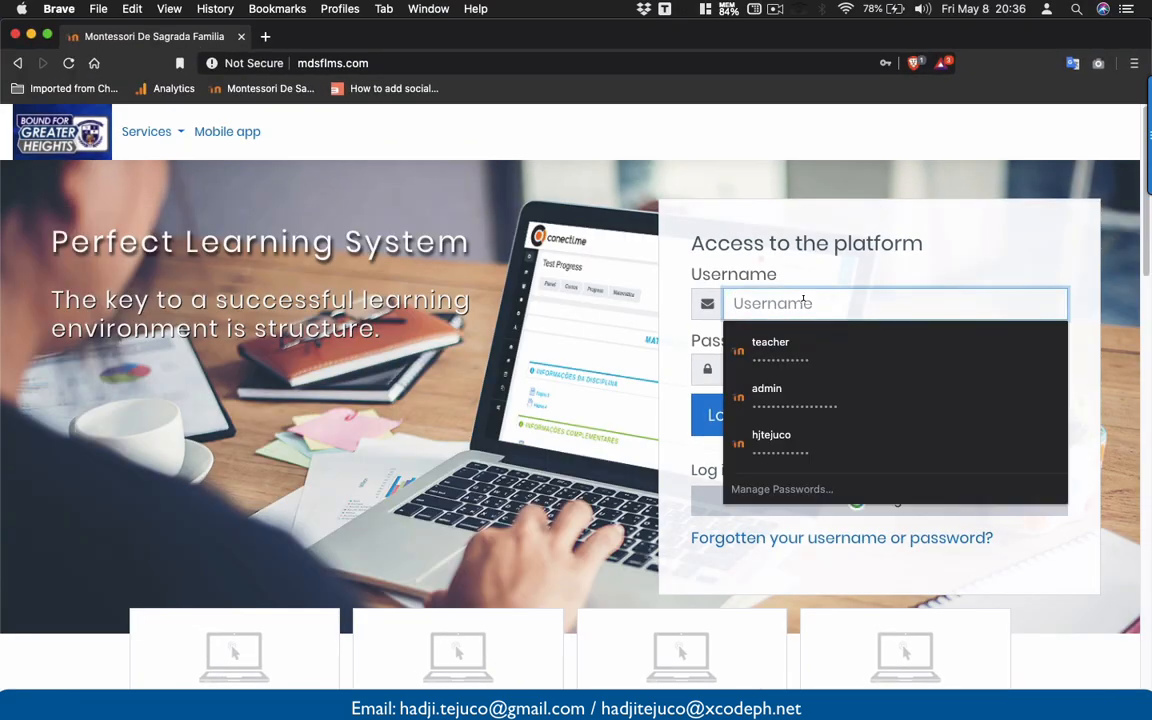
pyautogui.write('student')
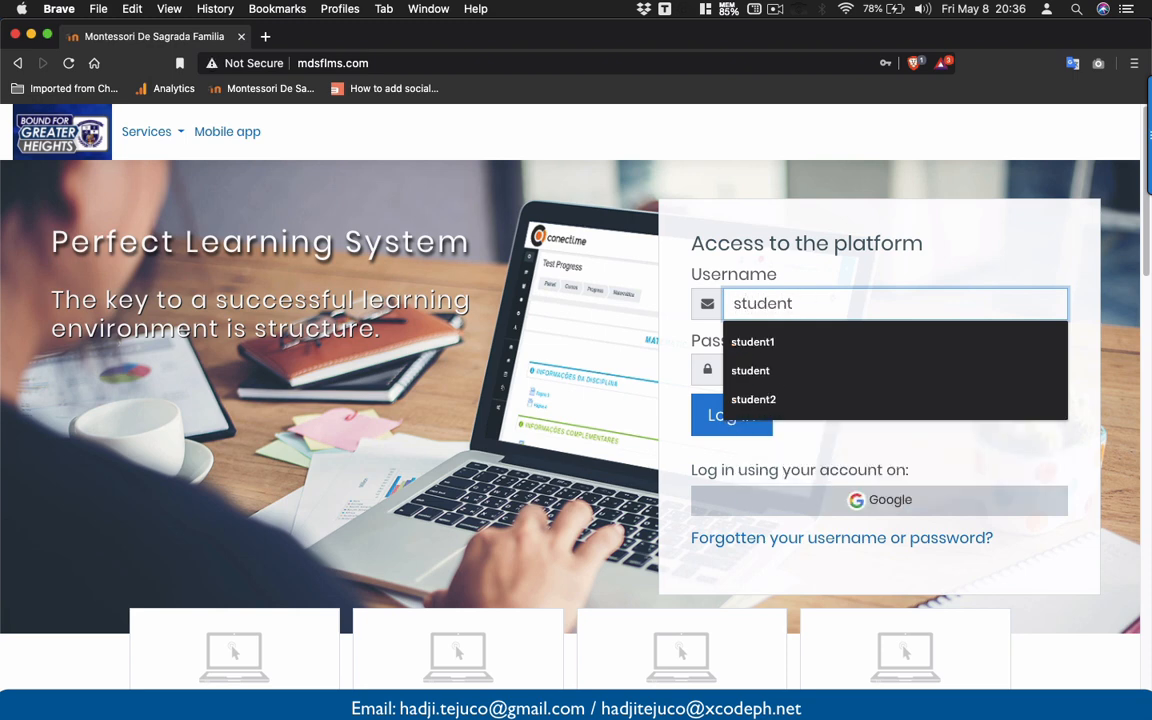
pyautogui.press('Tab')
pyautogui.write('•••')
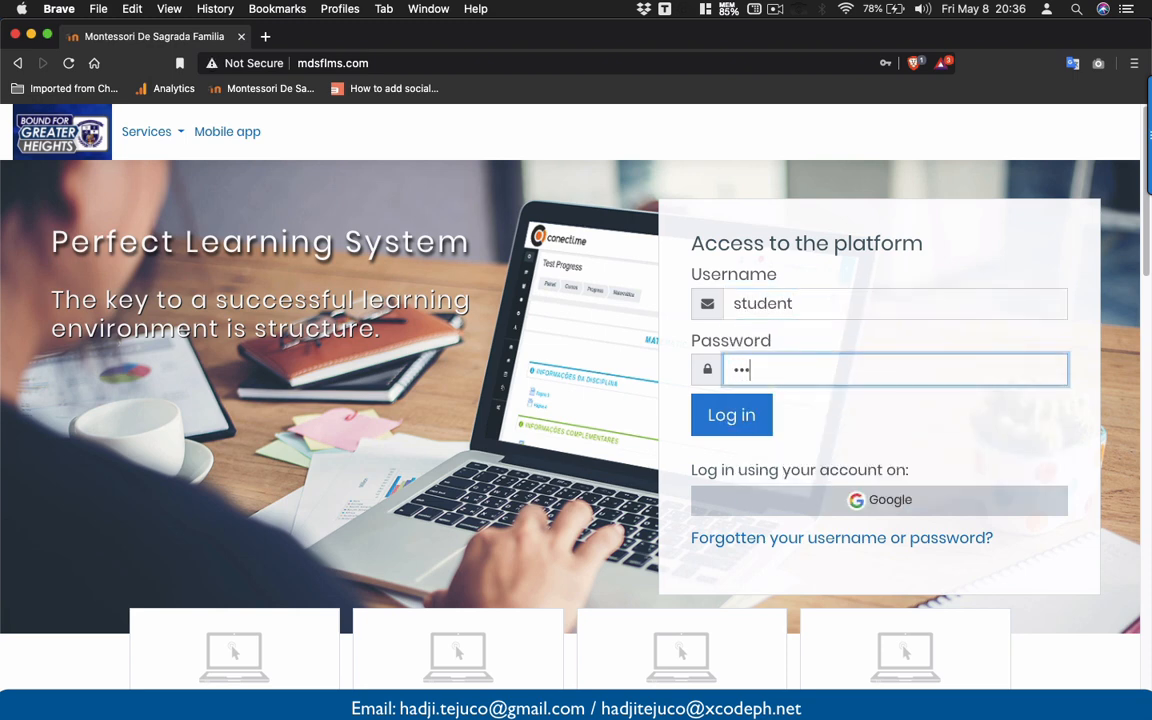
pyautogui.press('BackSpace')
pyautogui.press('BackSpace')
pyautogui.press('BackSpace')
pyautogui.write('•')
pyautogui.press('BackSpace')
pyautogui.press('BackSpace')
pyautogui.press('BackSpace')
pyautogui.write('••••••••••••')
pyautogui.press('Return')
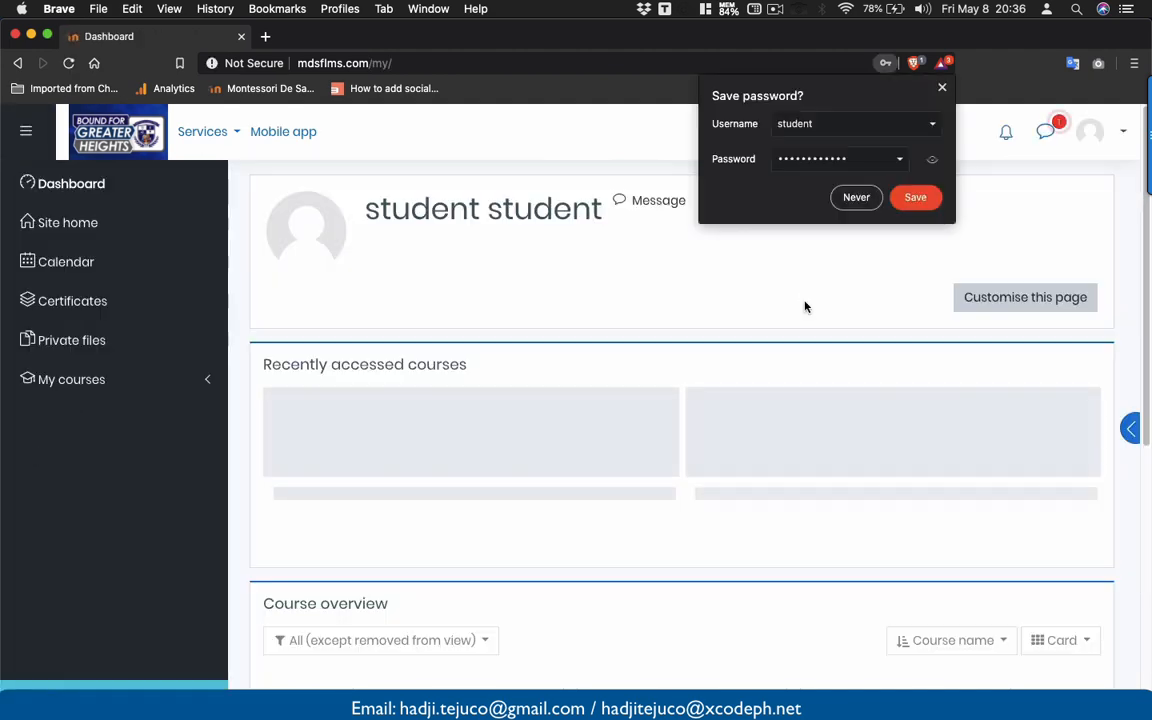
pyautogui.click(918, 199)
# Open the LMS Training course from the recently accessed courses on the dashboard.
pyautogui.scroll(-3, 699, 393)
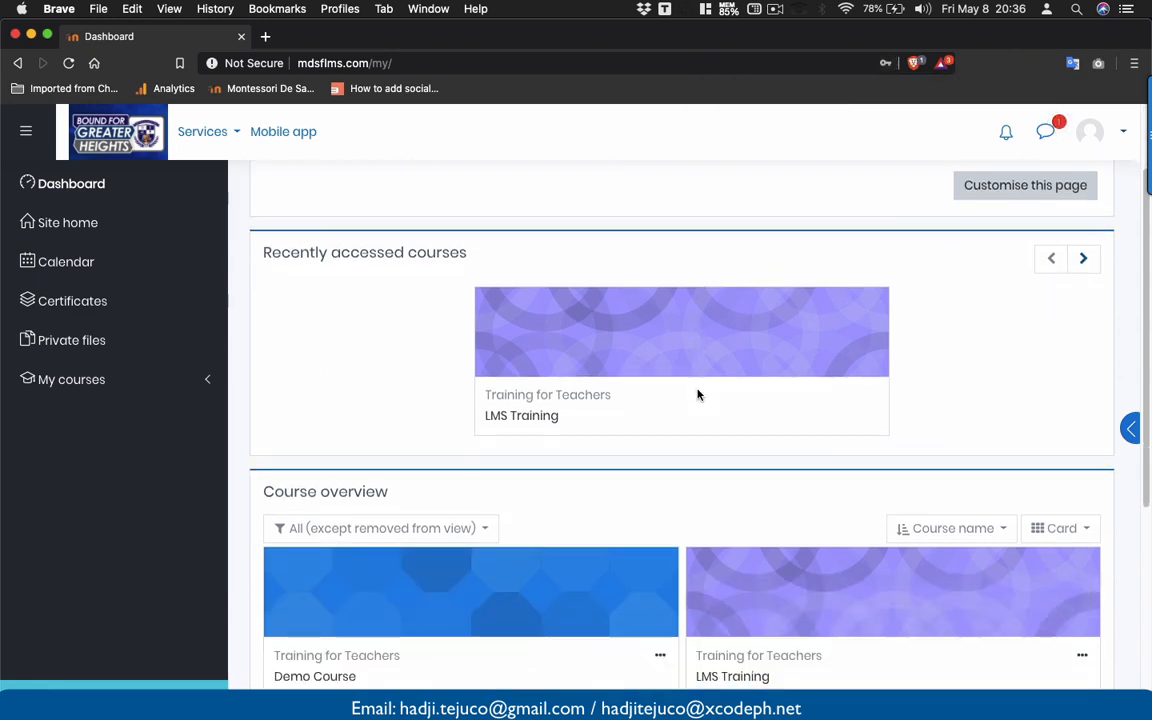
pyautogui.click(521, 417)
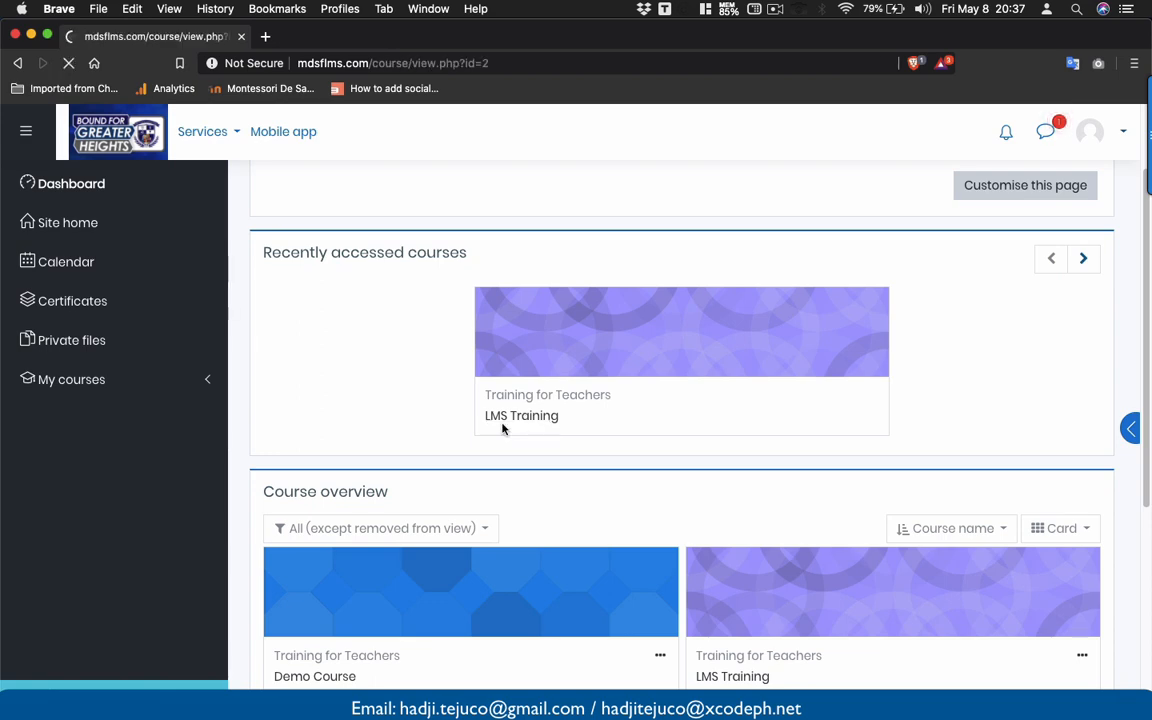
pyautogui.scroll(-3, 503, 428)
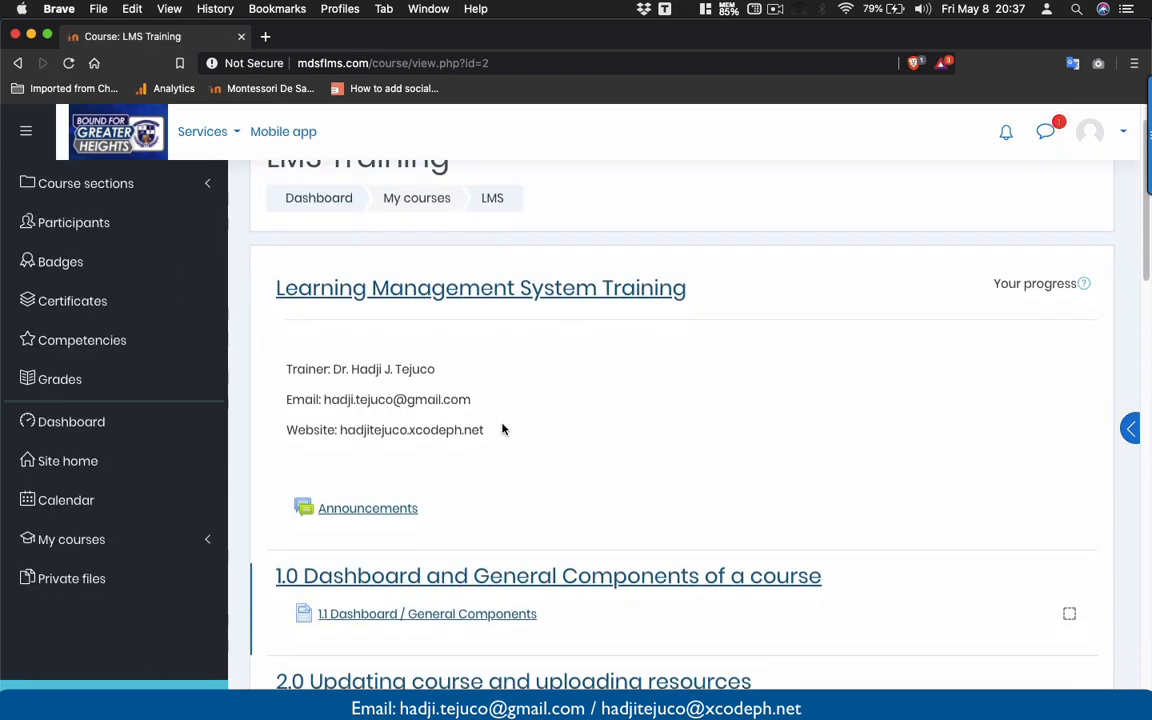
pyautogui.scroll(-8, 503, 428)
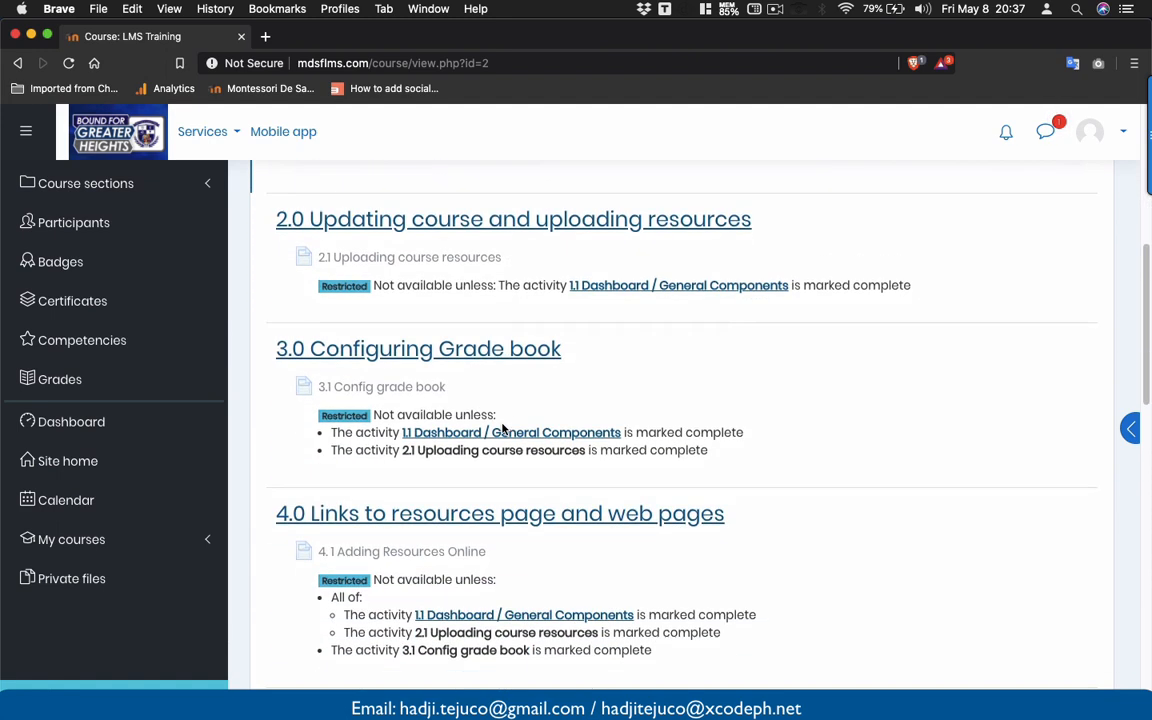
# Show the course's side blocks, look over the latest announcements, online users and calendar, and hide the blocks again.
pyautogui.click(1131, 430)
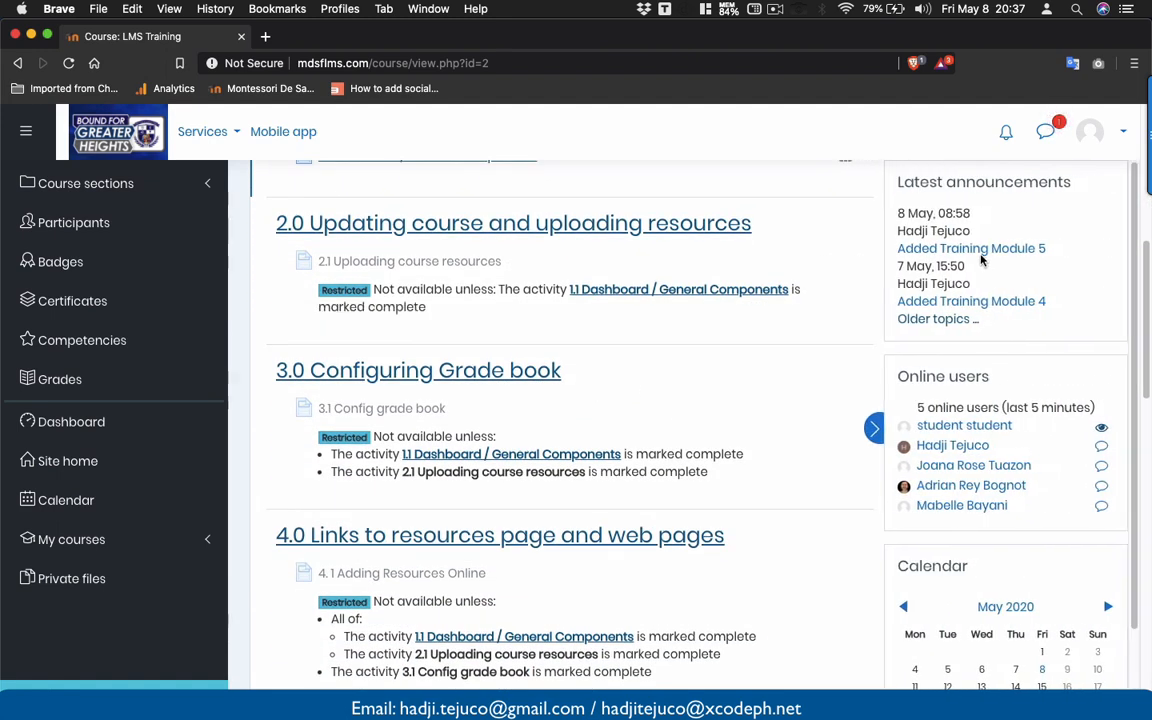
pyautogui.scroll(-2, 980, 465)
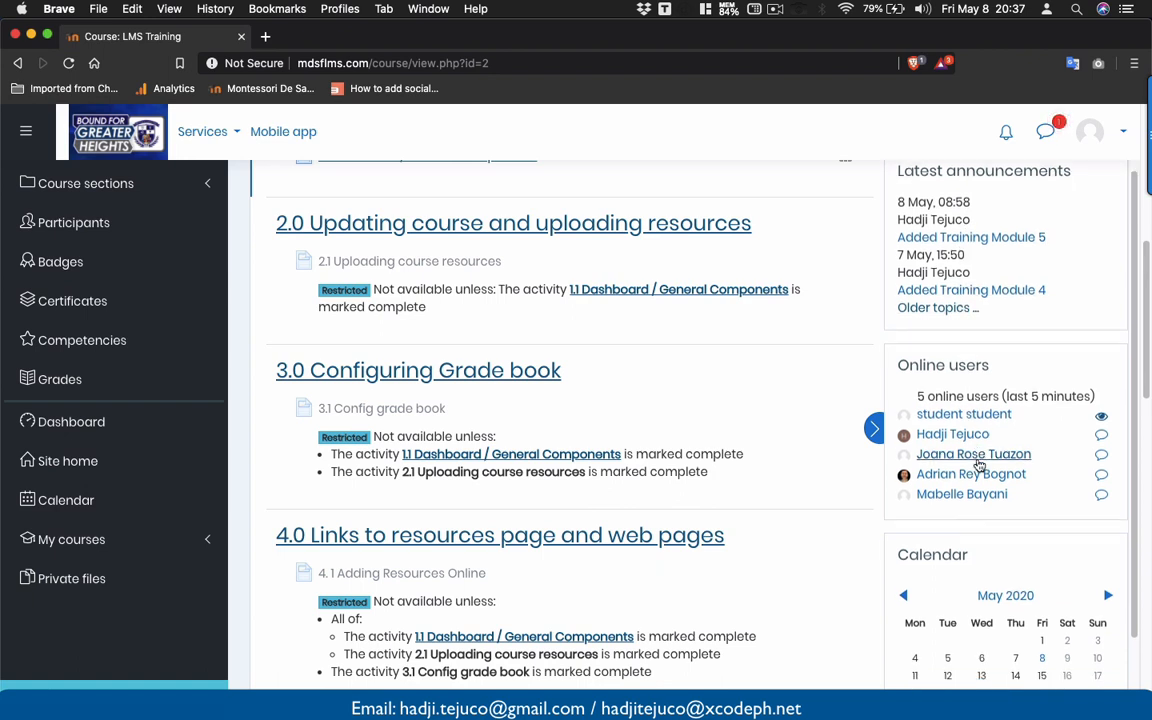
pyautogui.scroll(-3, 978, 465)
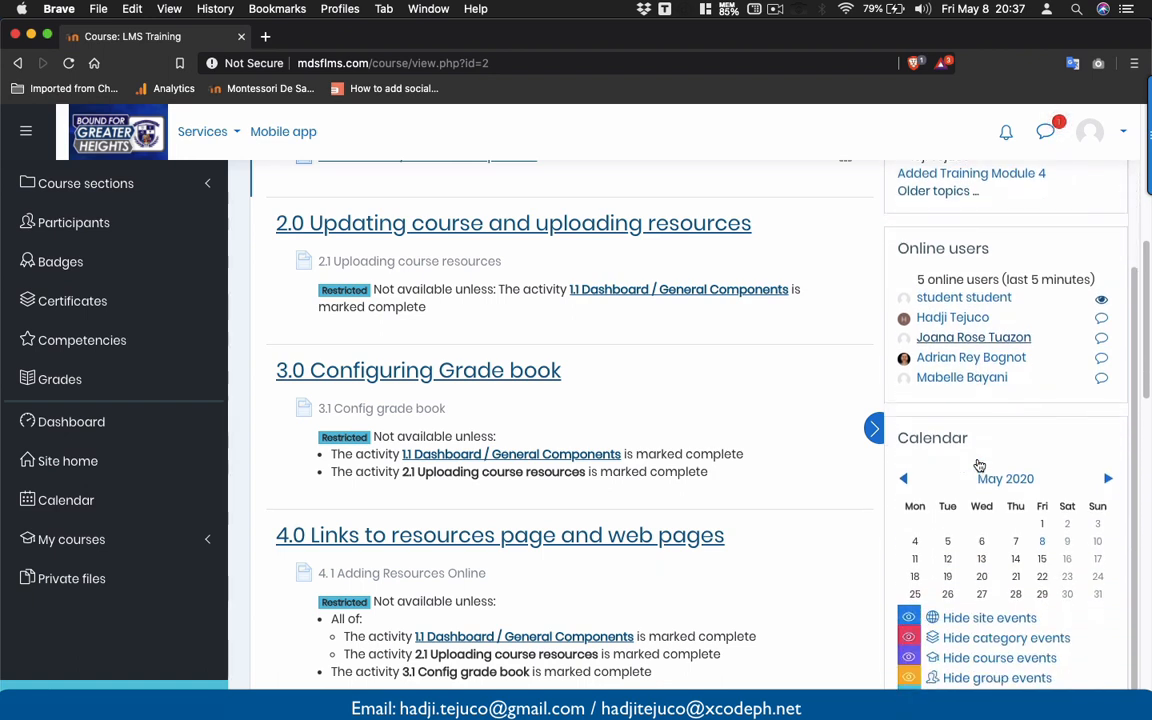
pyautogui.scroll(1, 978, 465)
pyautogui.scroll(3, 978, 465)
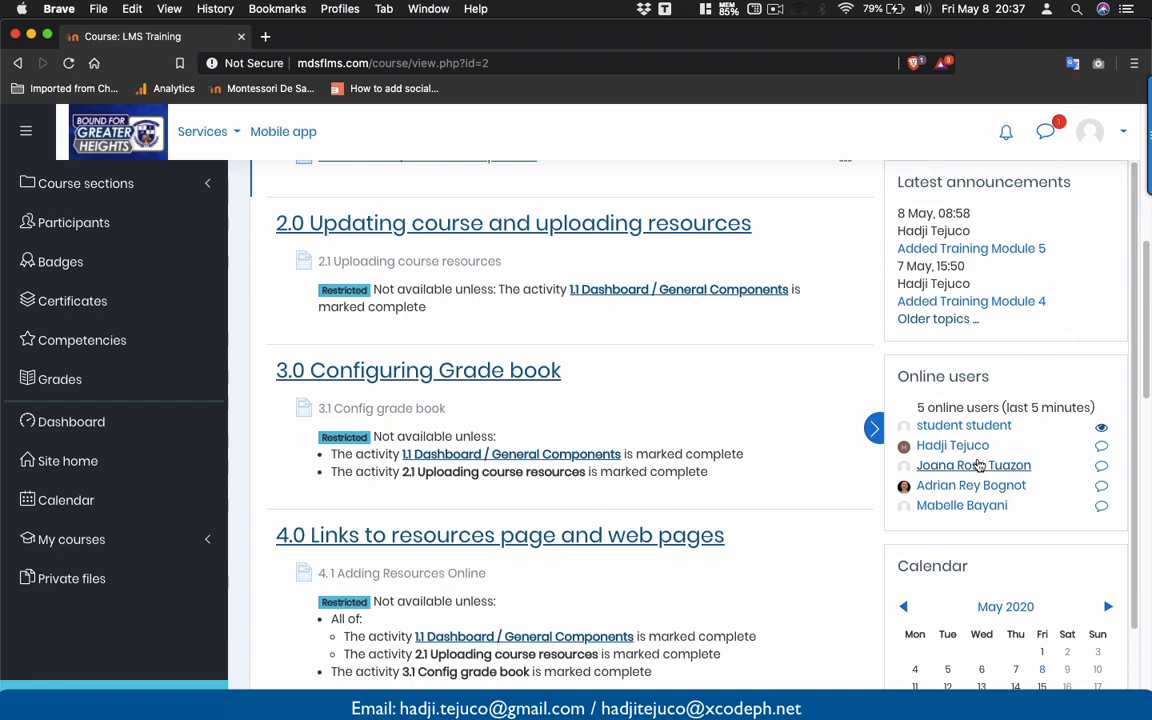
pyautogui.scroll(2, 958, 332)
pyautogui.scroll(-1, 958, 332)
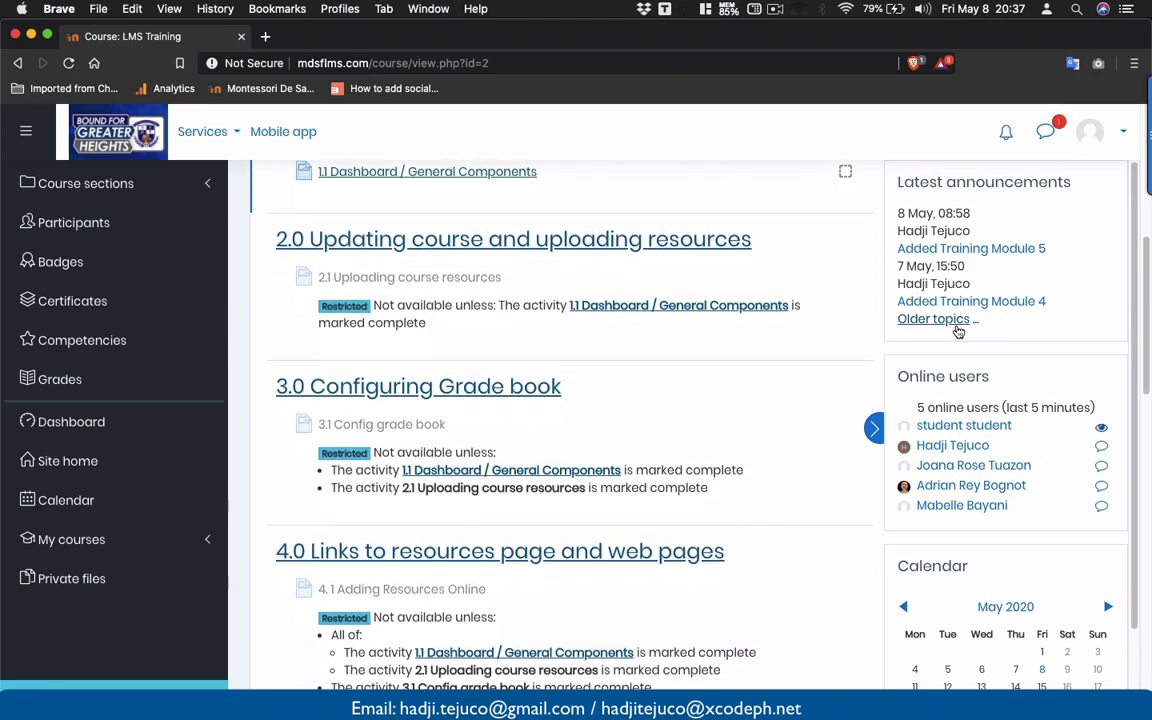
pyautogui.click(867, 425)
# Open the 6.1 Homework 1 assignment in the 6.0 Creating Assignments section.
pyautogui.scroll(-6, 725, 444)
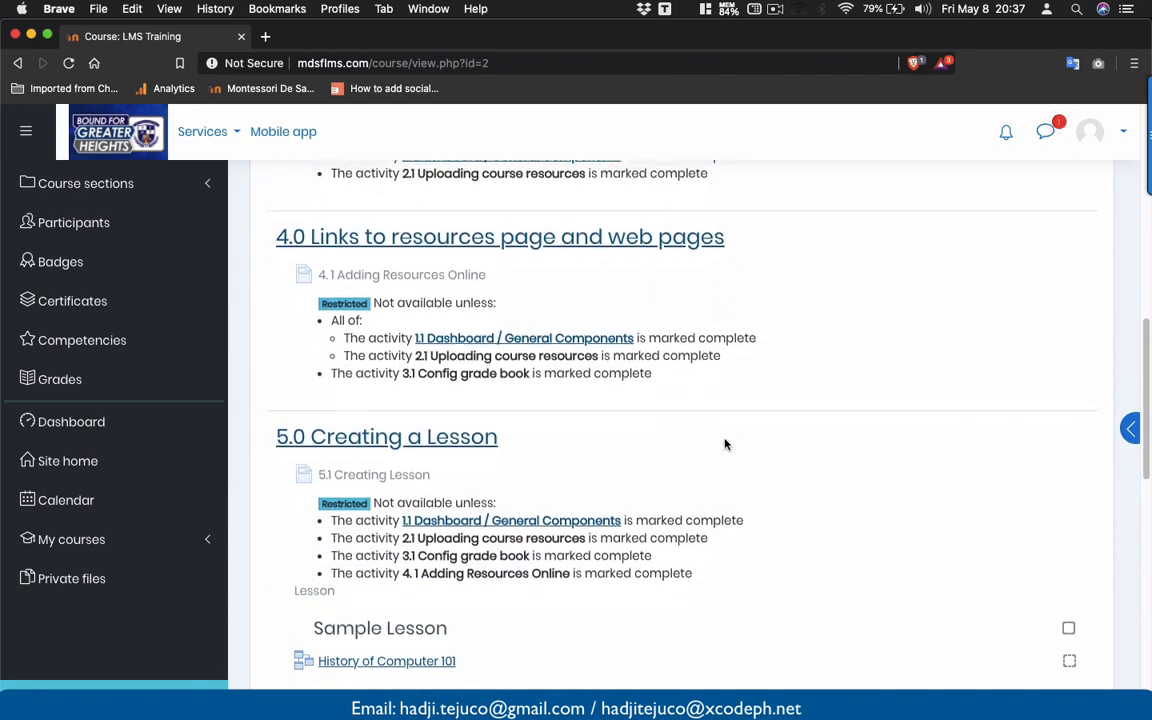
pyautogui.scroll(-10, 725, 444)
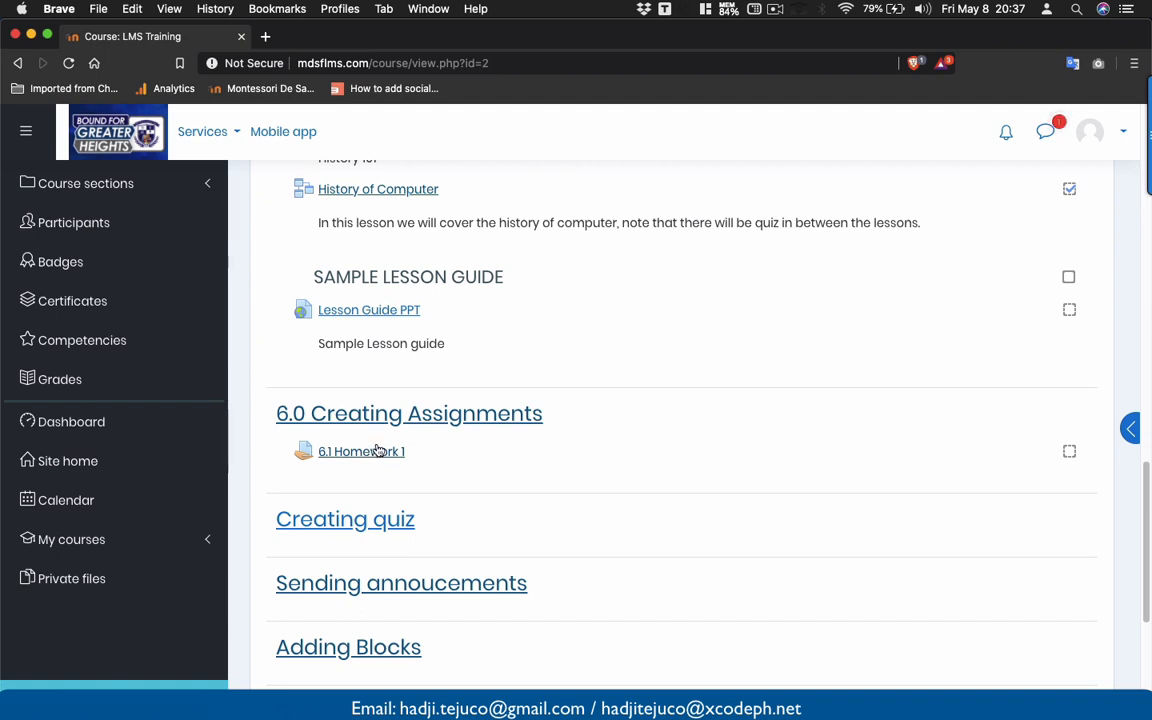
pyautogui.click(377, 451)
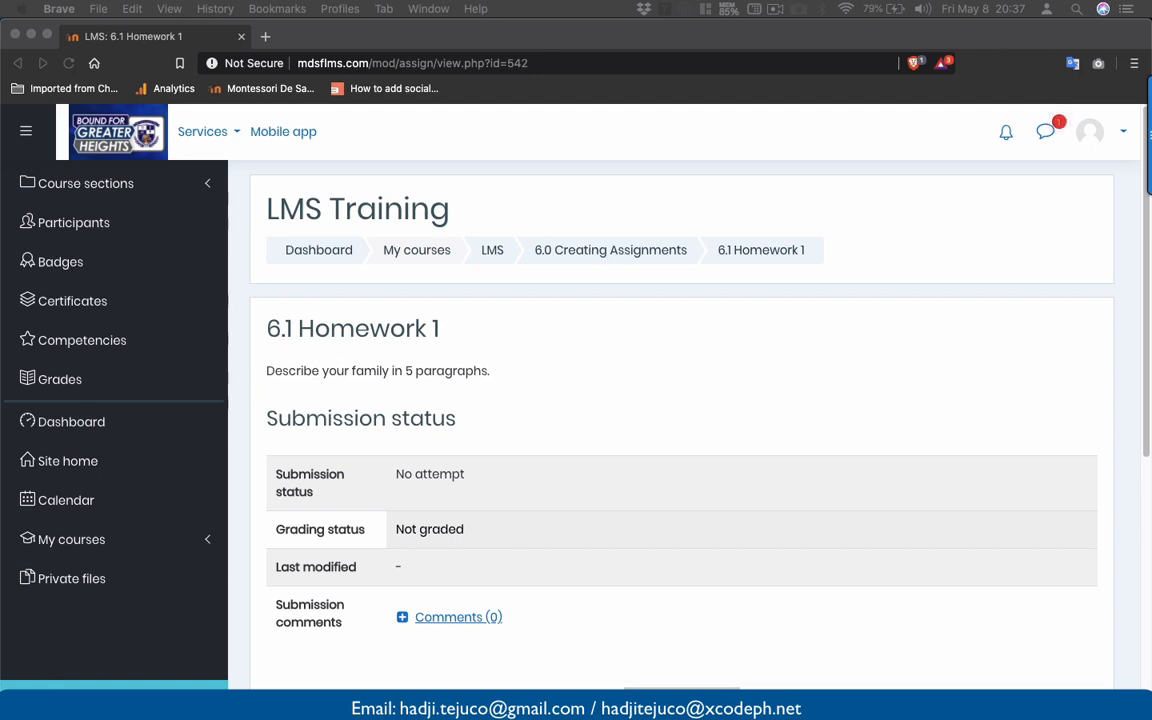
# Start a submission for 6.1 Homework 1 and accept the statement that the submission is the student's own work.
pyautogui.scroll(-3, 548, 409)
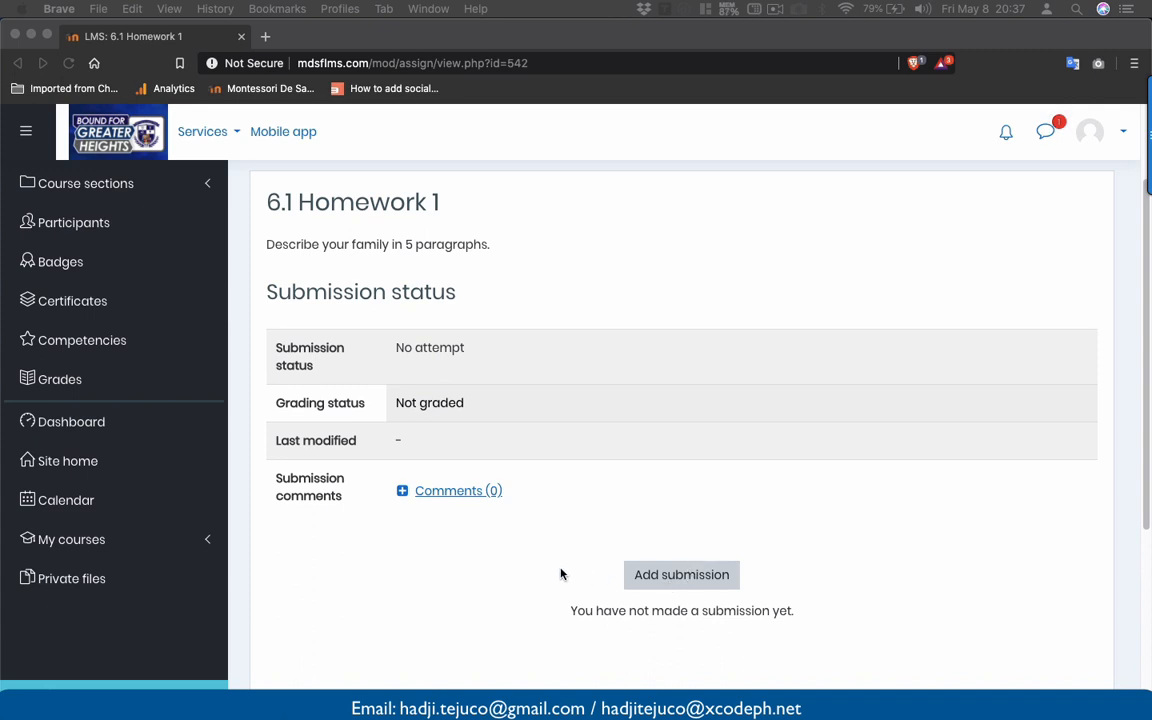
pyautogui.click(669, 576)
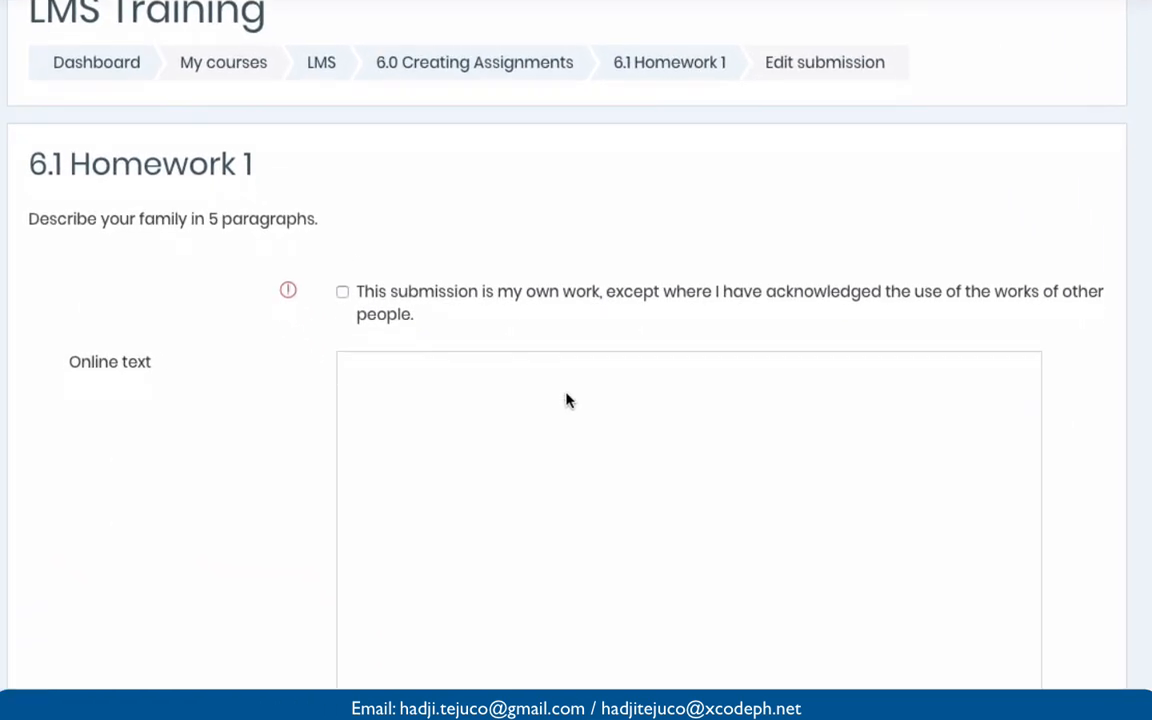
pyautogui.scroll(-3, 675, 520)
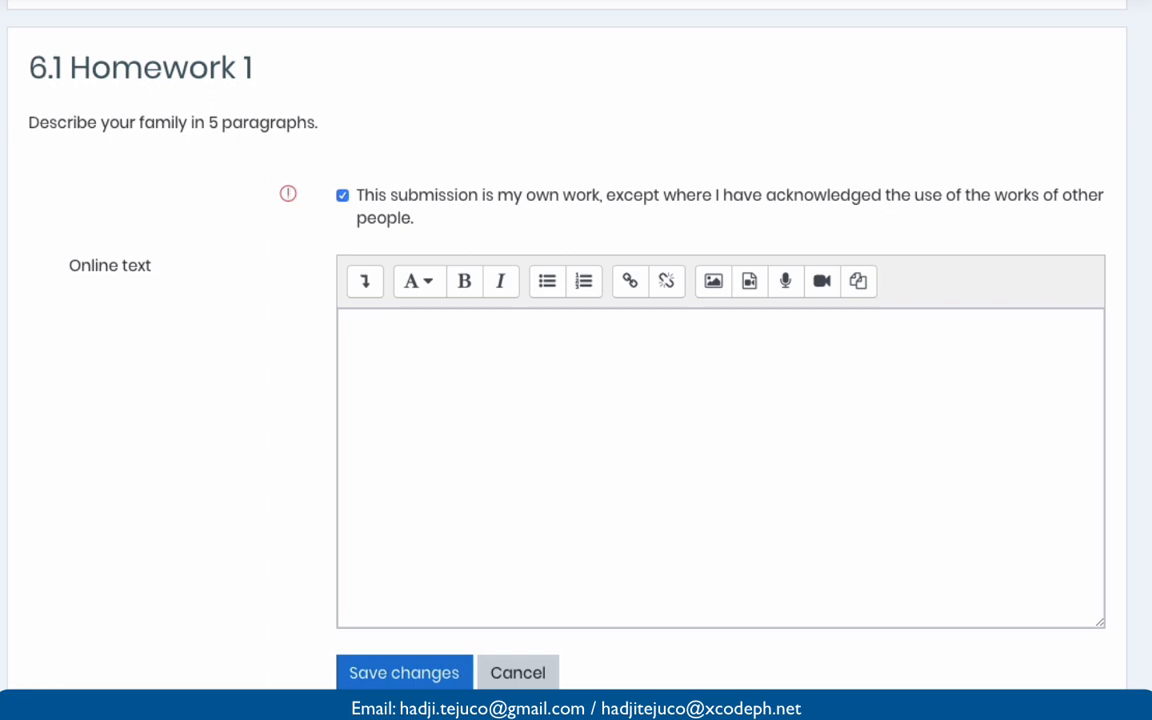
# Enter a placeholder paragraph starting "Lorem Ipsum is simply dummy text of the printing and typesetting industry" as the submission's online text.
pyautogui.click(711, 451)
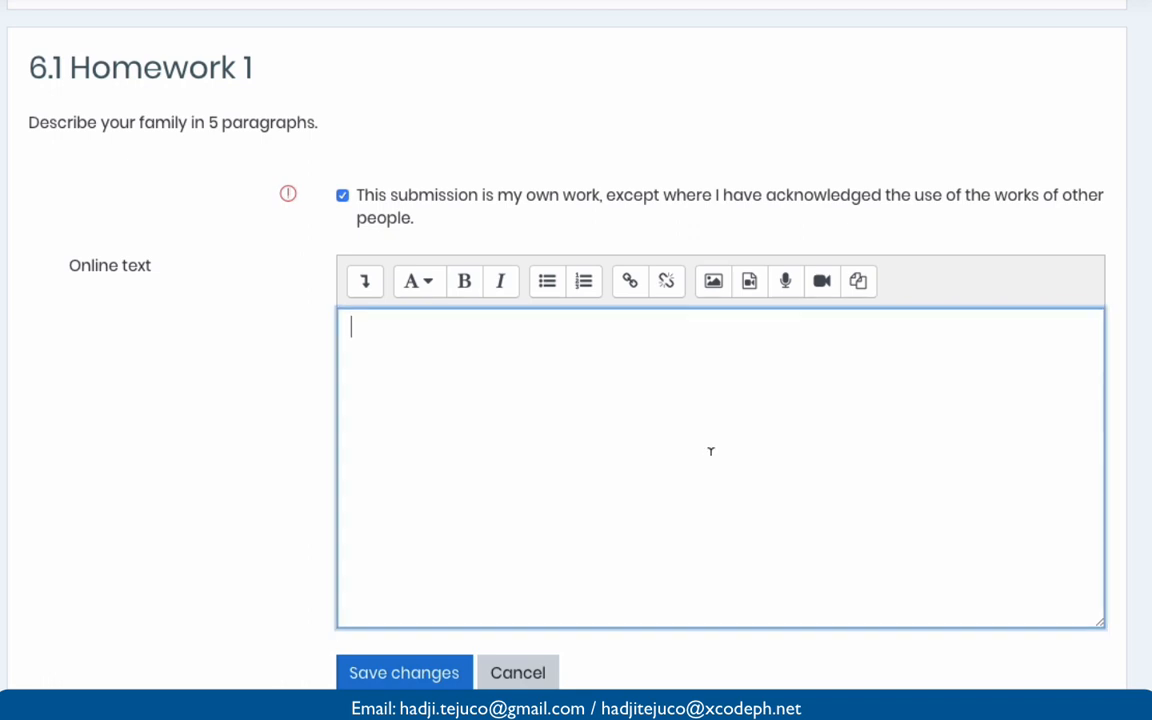
pyautogui.write("Lorem Ipsum is simply dummy text of the printing and typesetting industry. Lorem Ipsum has been the industry's standard dummy text ever since the 1500s, when an unknown printer took a galley of type and scrambled it to make a type specimen book. It has survived not only five centuries, but also the leap into electronic typesetting, remaining essentially unchanged. It was popularised in the 1960s with the release of Letraset sheets containing Lorem Ipsum passages, and more recently with desktop publishing software like Aldus PageMaker including versions of Lorem Ipsum.")
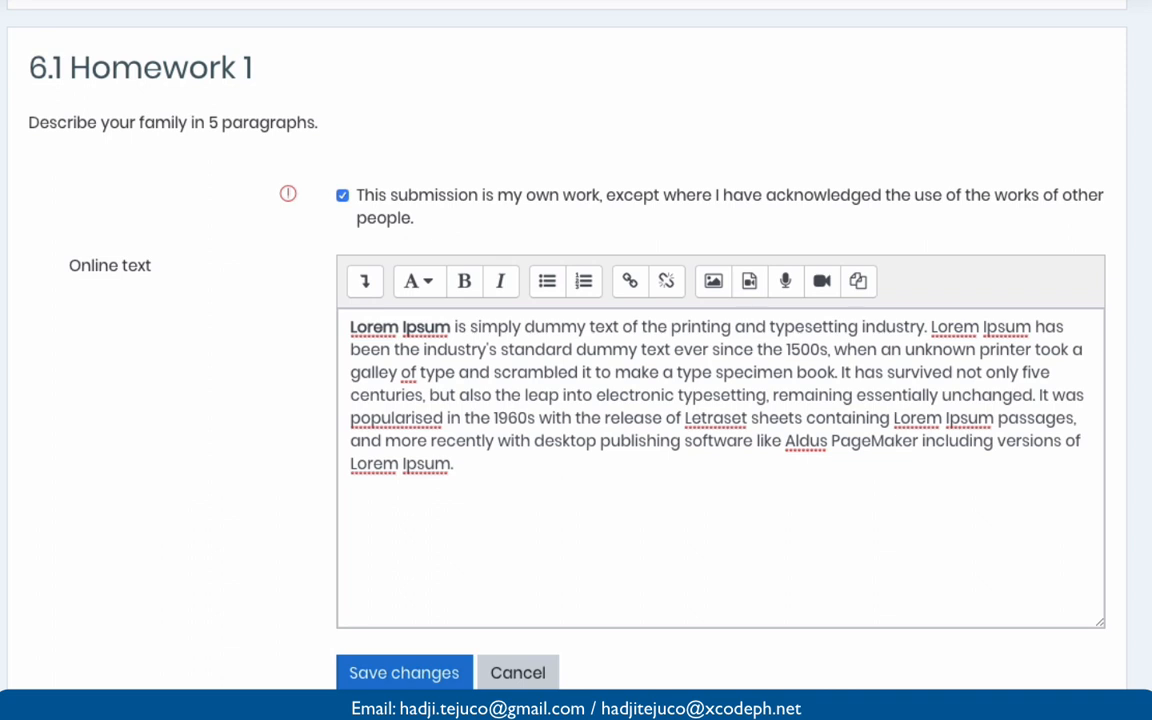
pyautogui.click(587, 482)
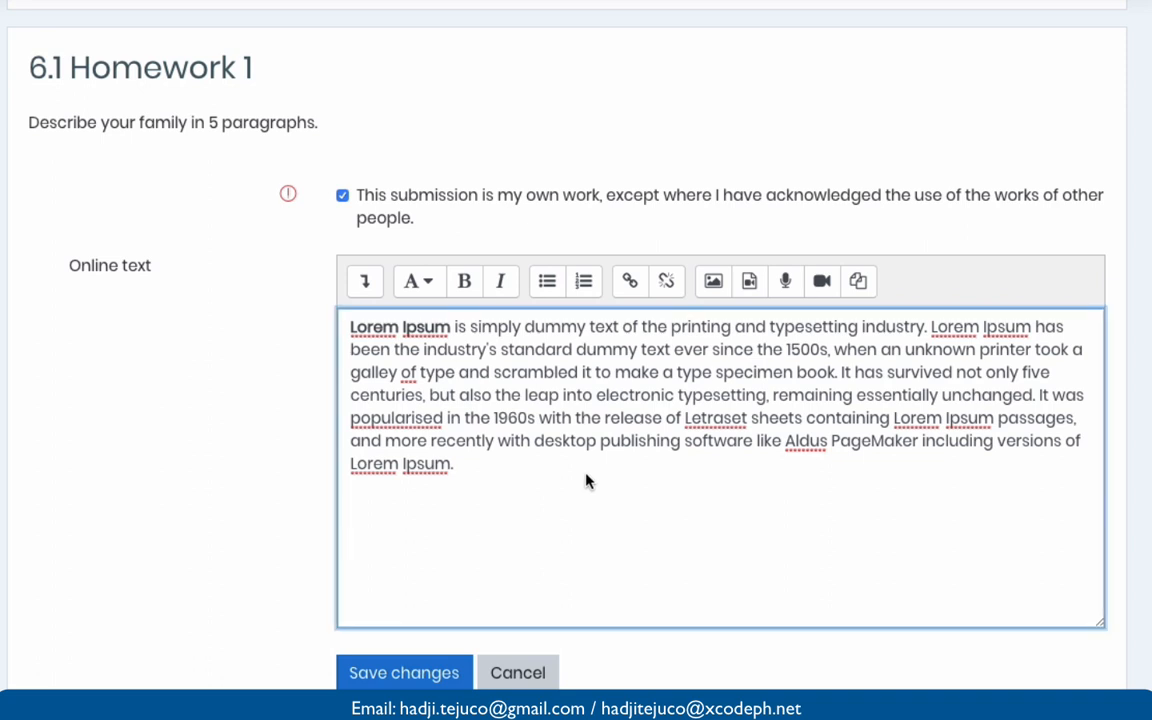
pyautogui.scroll(-1, 707, 305)
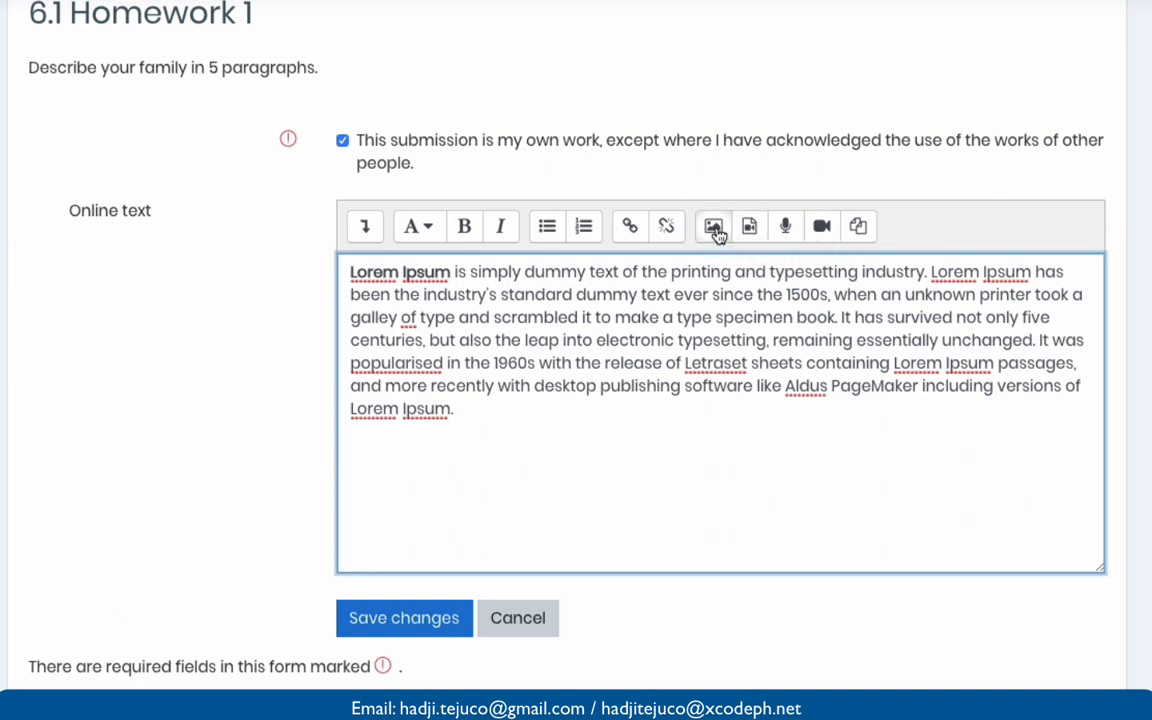
pyautogui.click(716, 232)
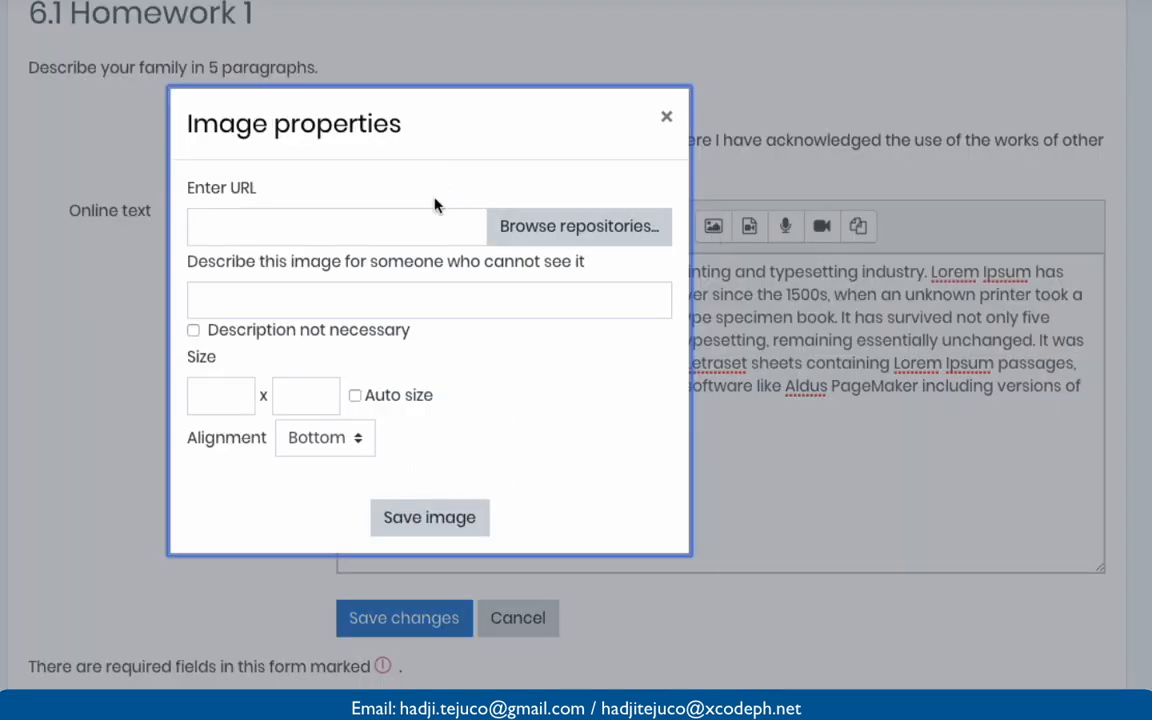
pyautogui.click(540, 226)
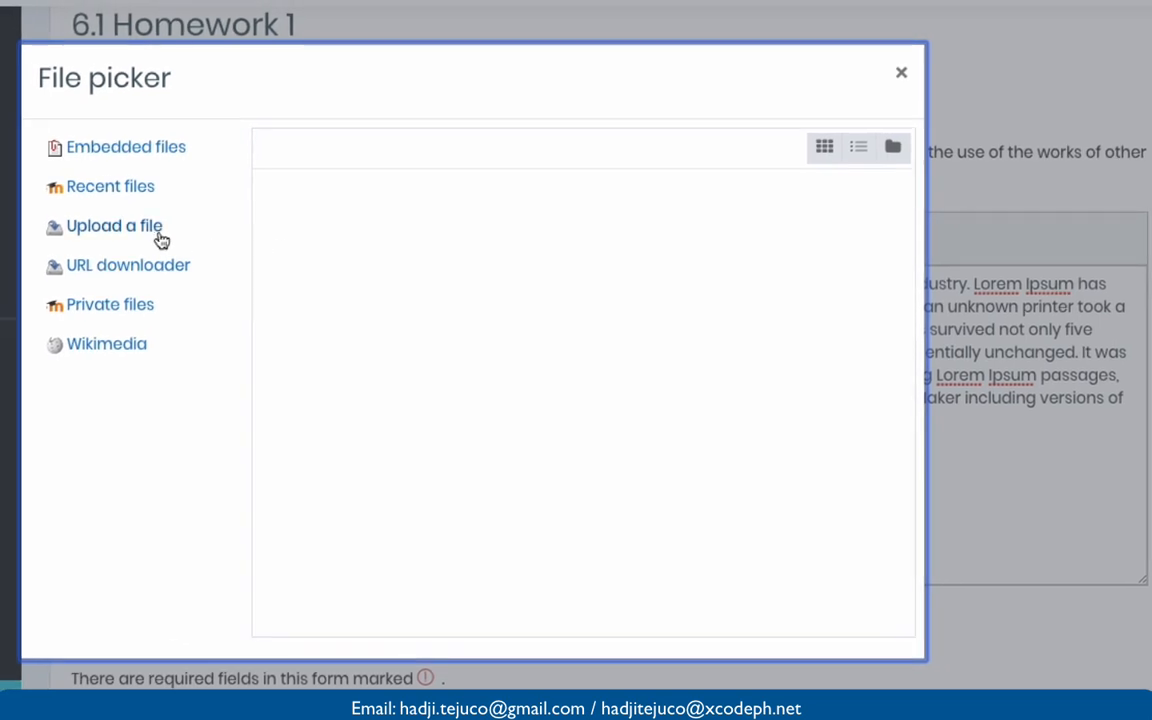
pyautogui.click(157, 236)
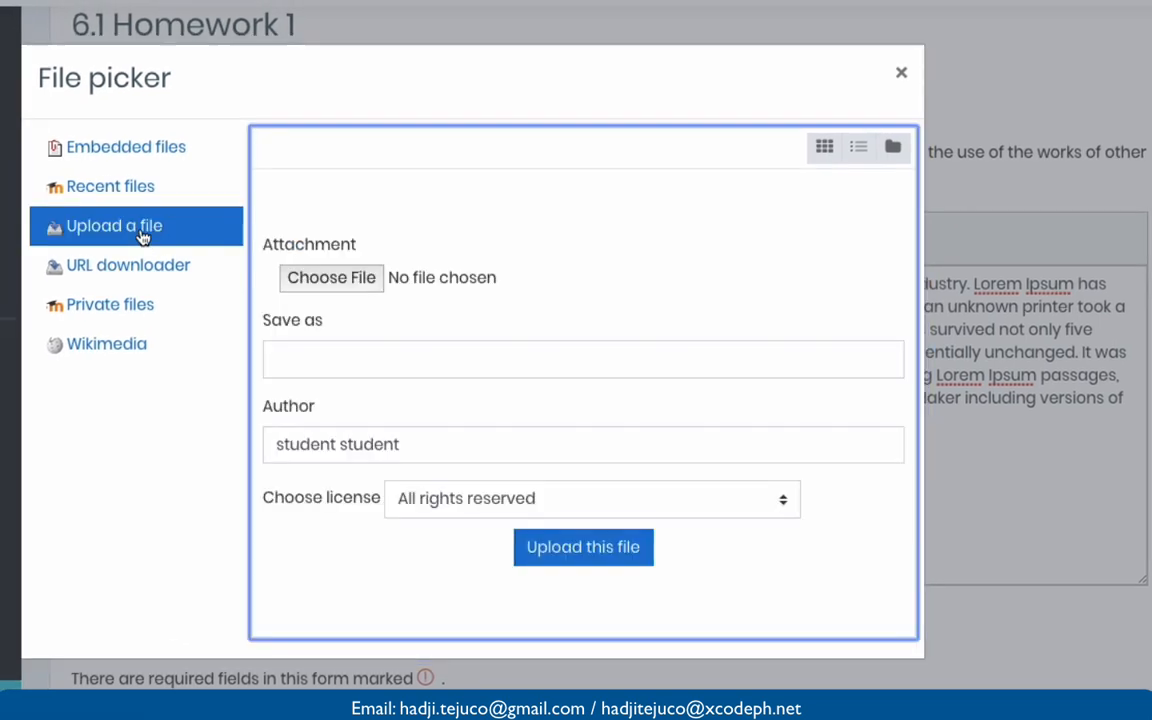
pyautogui.click(331, 278)
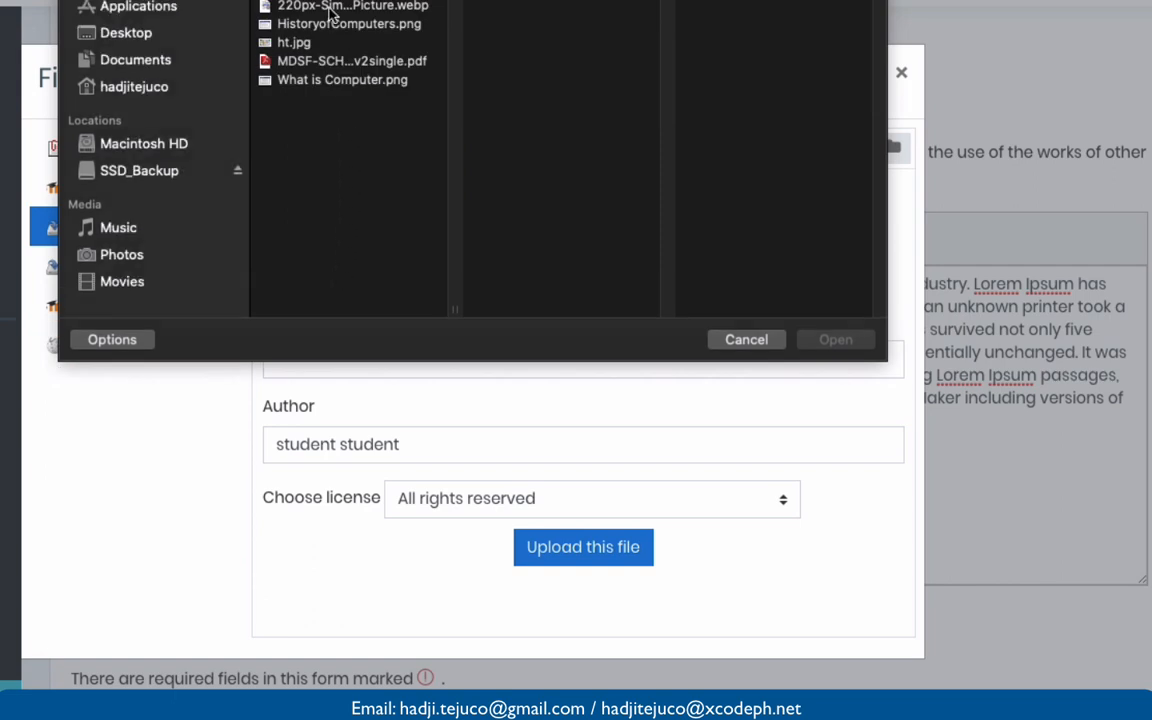
pyautogui.click(397, 6)
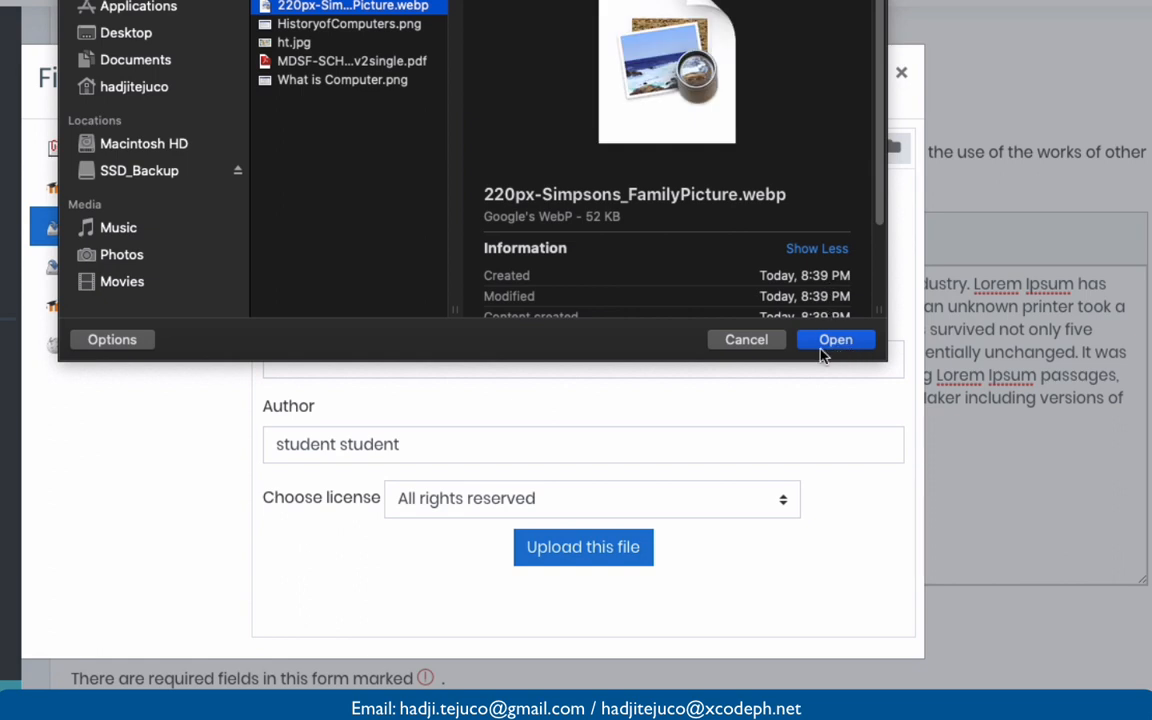
pyautogui.click(760, 342)
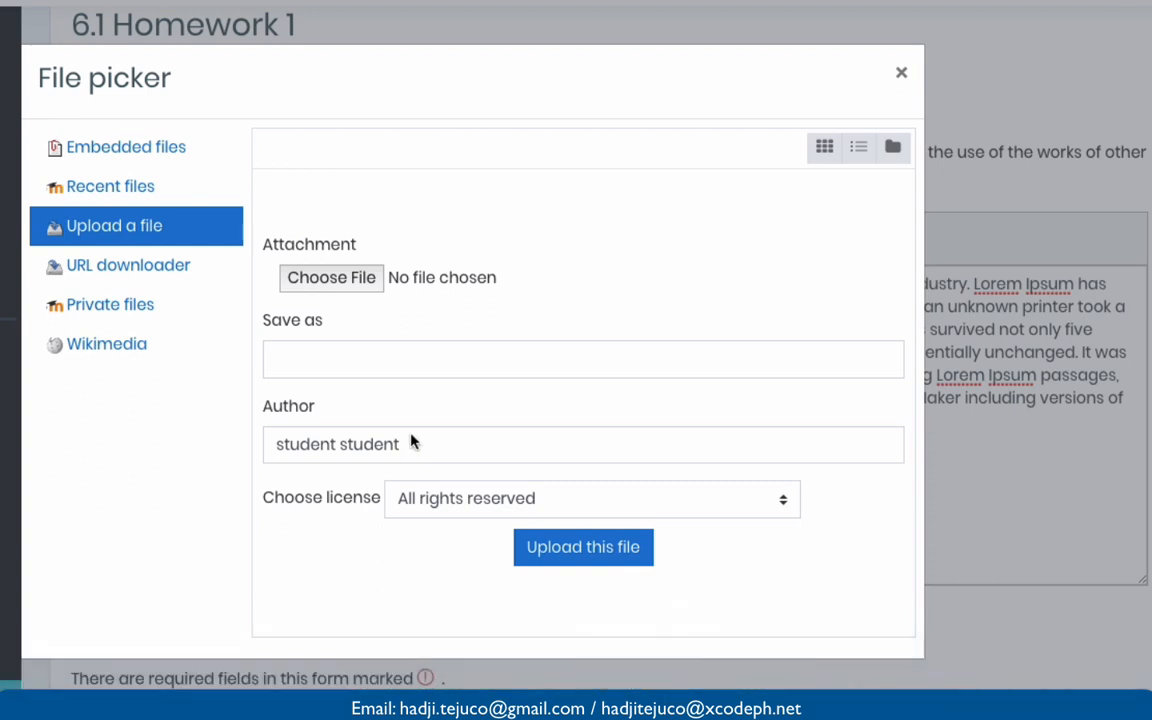
pyautogui.click(905, 77)
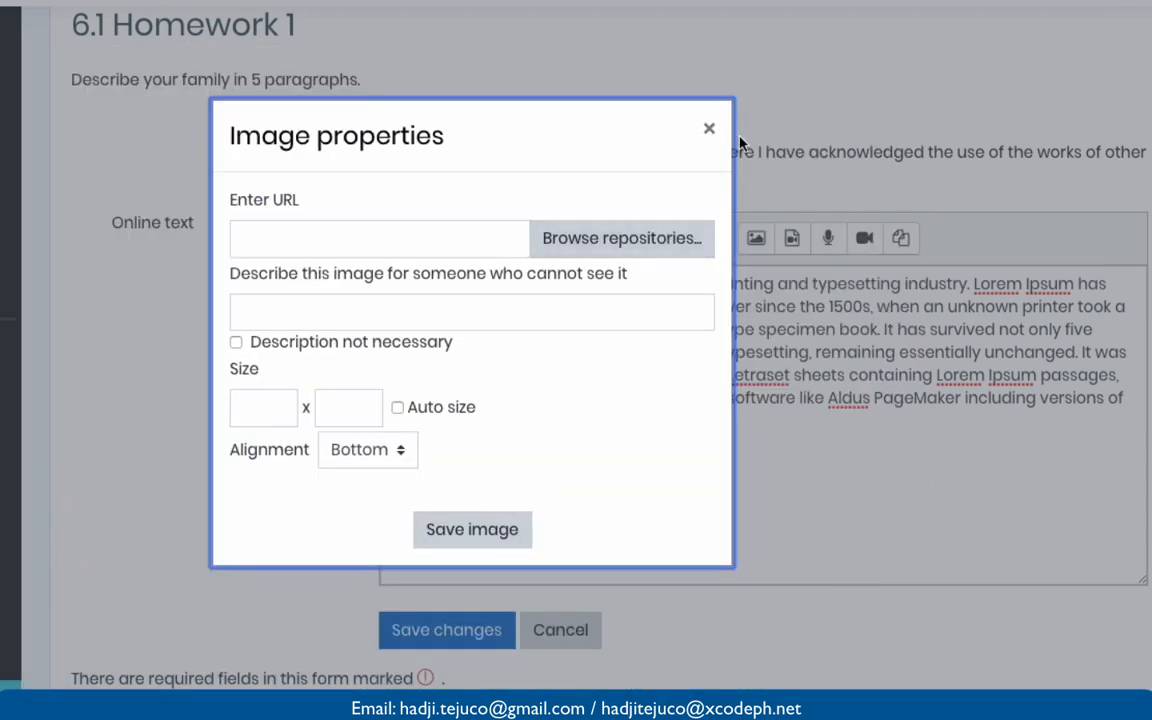
pyautogui.click(710, 133)
# Upload Simpsons_FamilyPicture.png as an image for the blank line below the Lorem Ipsum paragraph.
pyautogui.click(511, 488)
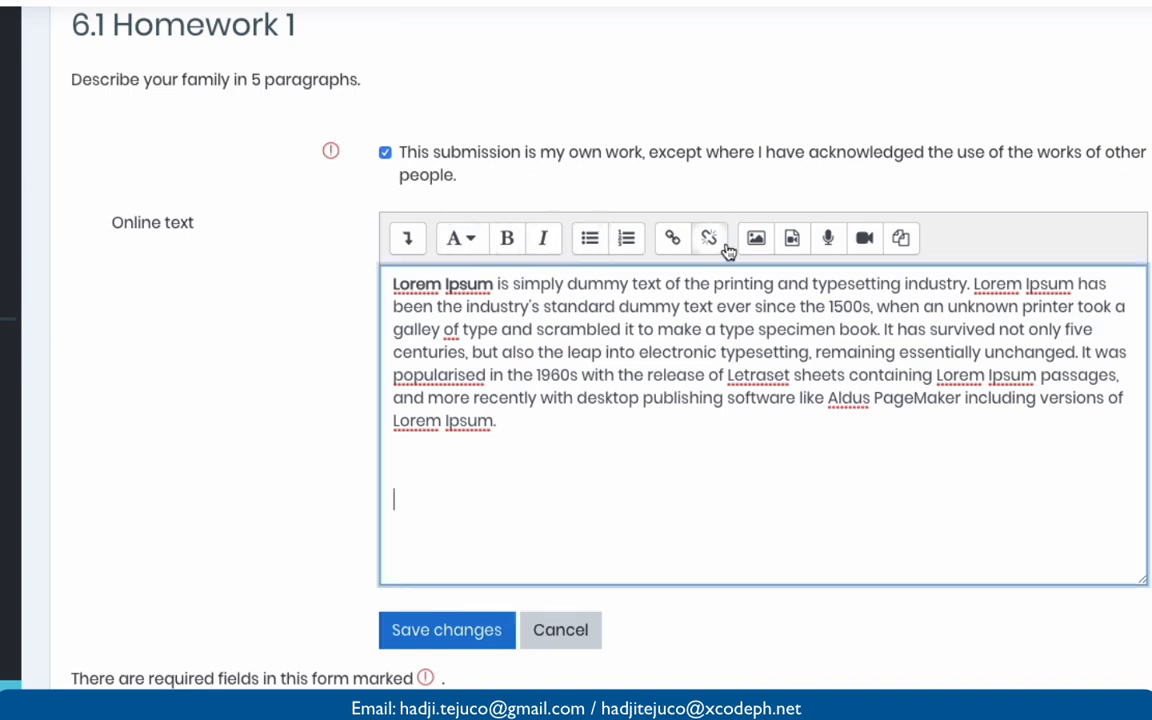
pyautogui.click(757, 240)
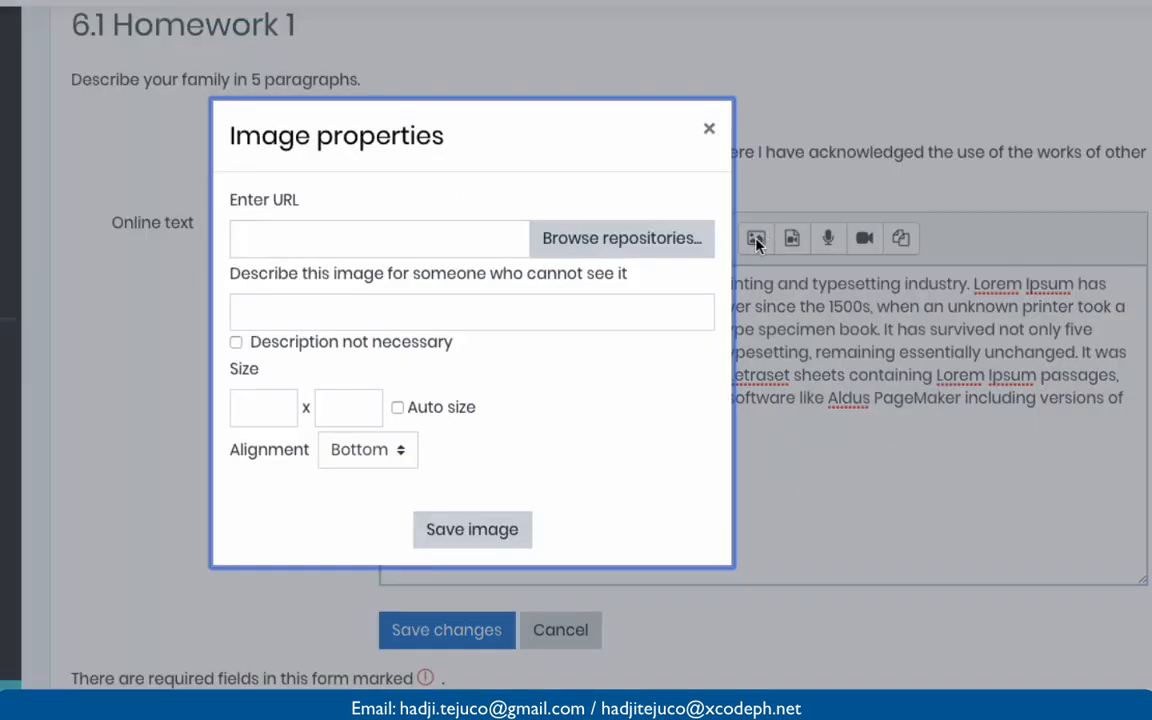
pyautogui.click(620, 239)
pyautogui.click(332, 278)
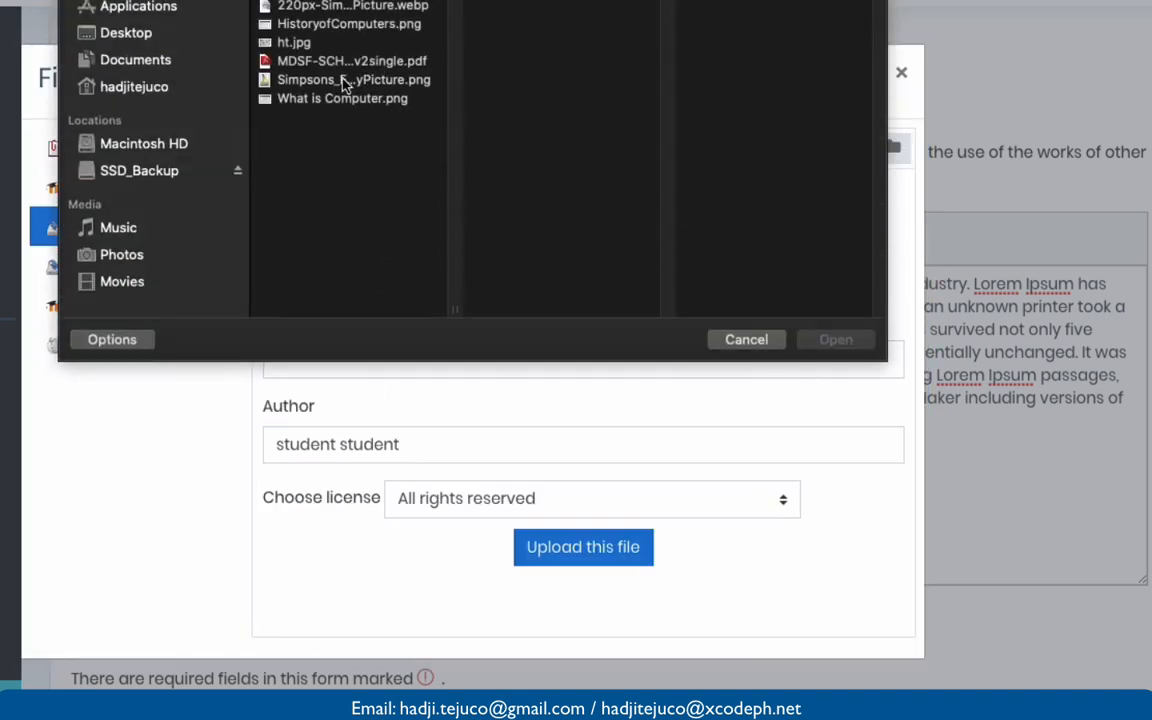
pyautogui.click(343, 80)
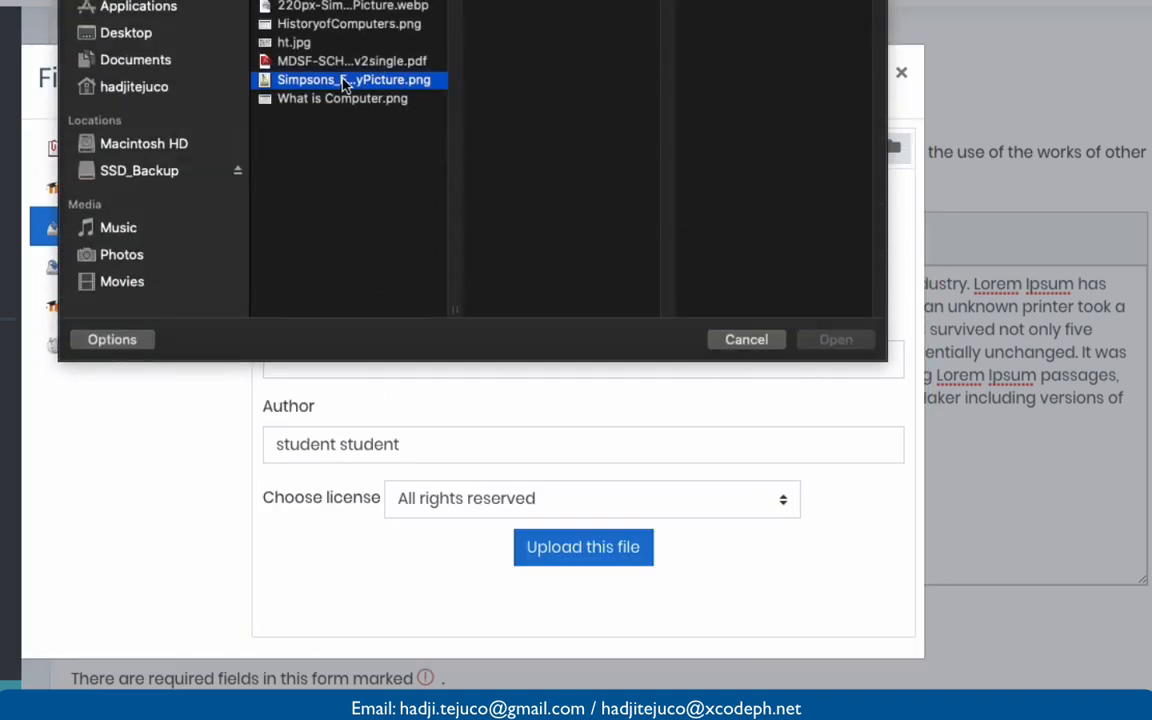
pyautogui.click(836, 340)
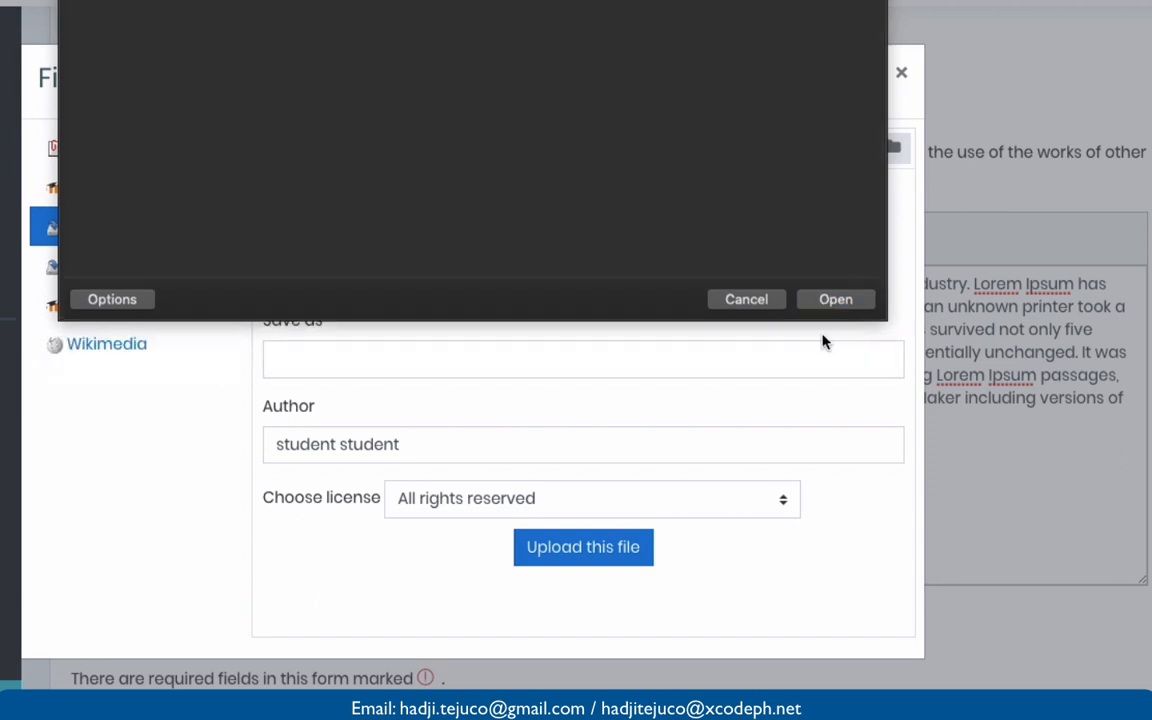
pyautogui.click(585, 548)
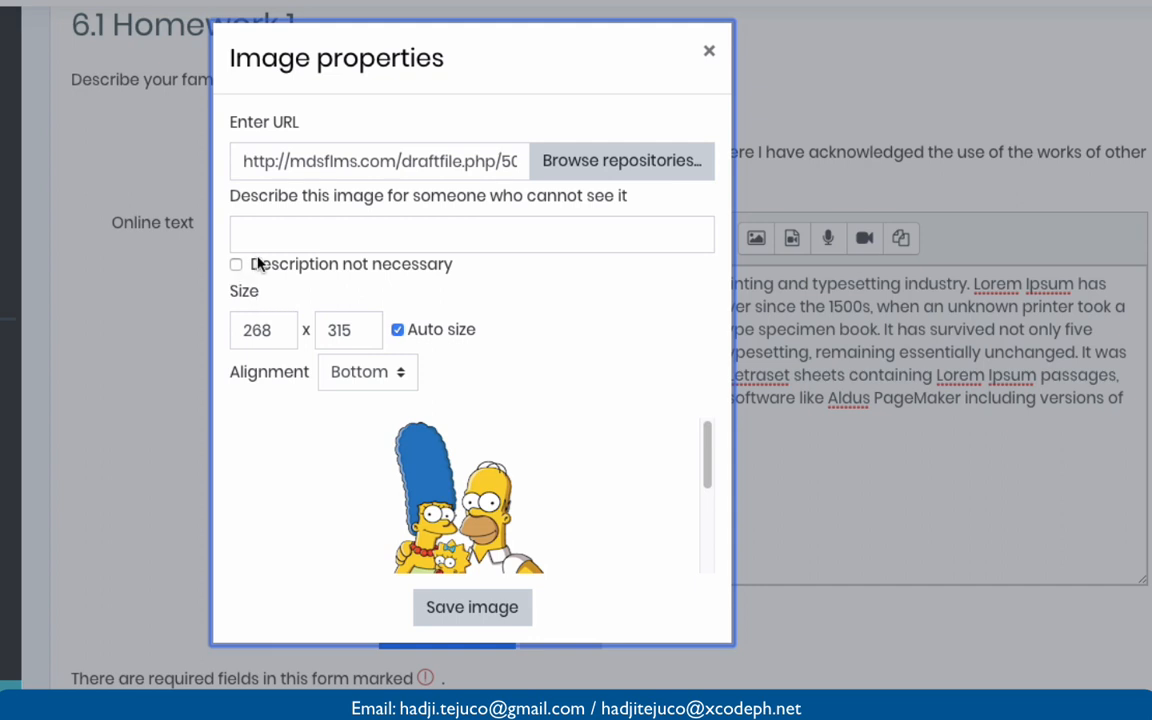
# Describe the uploaded image as "My Family" and insert it into the online text.
pyautogui.click(272, 239)
pyautogui.write('My Family')
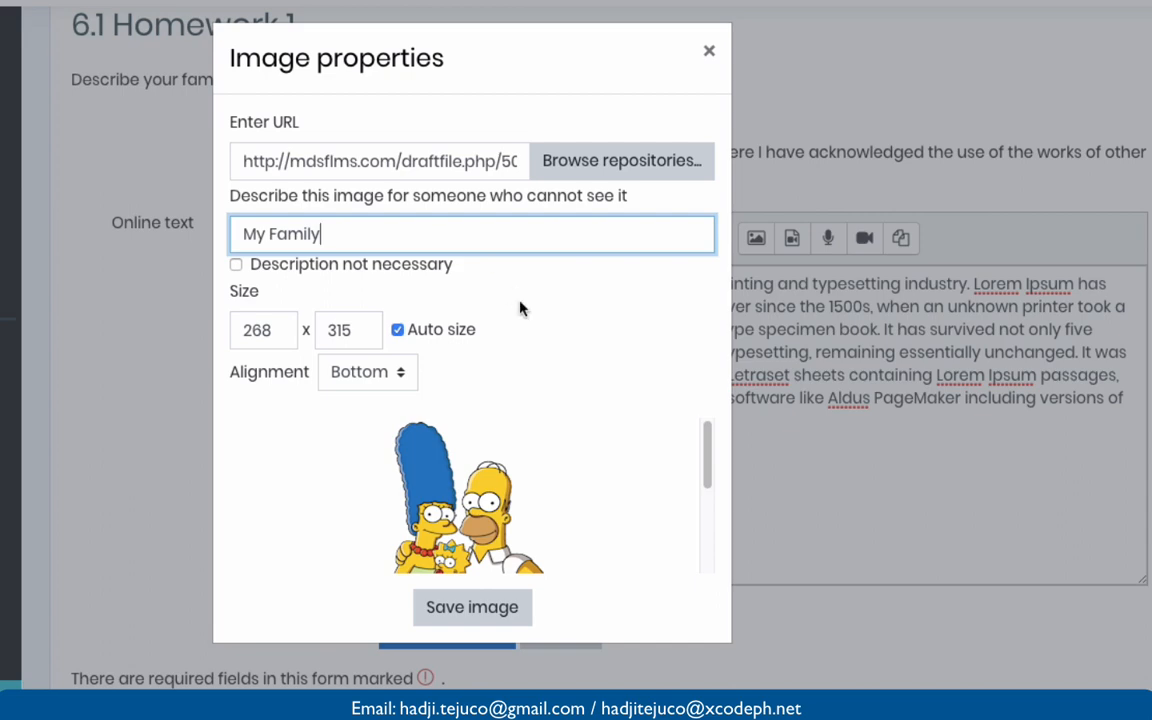
pyautogui.click(535, 590)
# Centre the inserted family image within the online text.
pyautogui.scroll(-5, 591, 519)
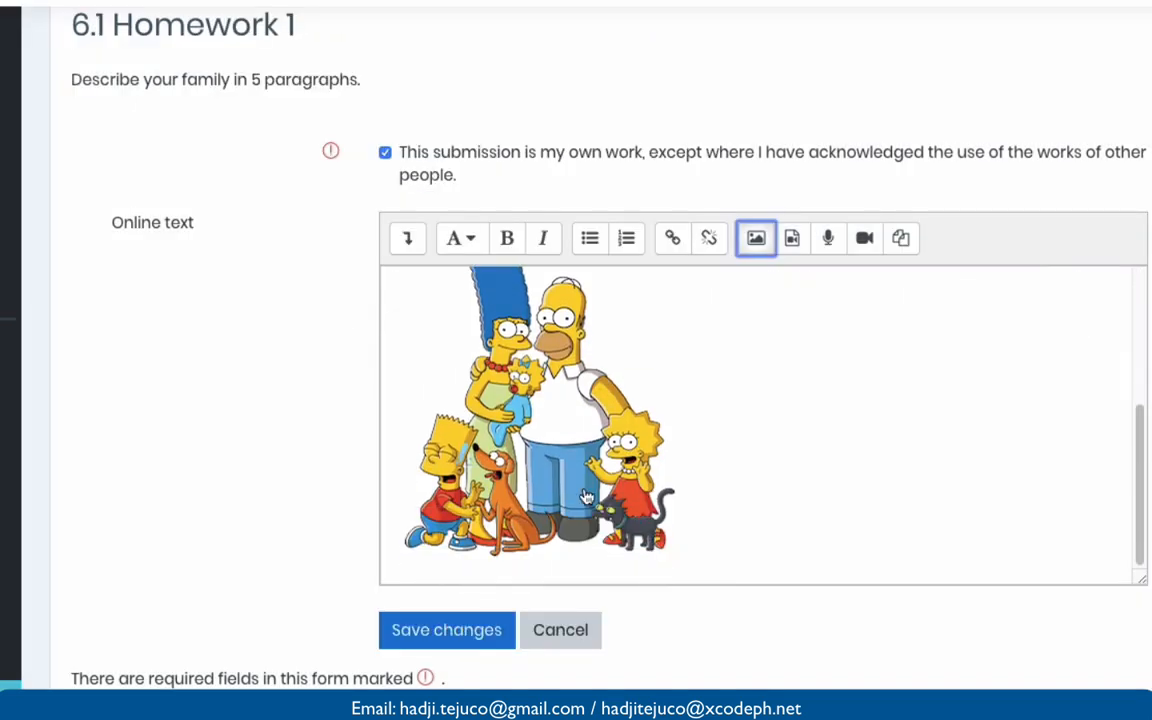
pyautogui.moveTo(587, 497); pyautogui.dragTo(584, 389)
pyautogui.click(460, 237)
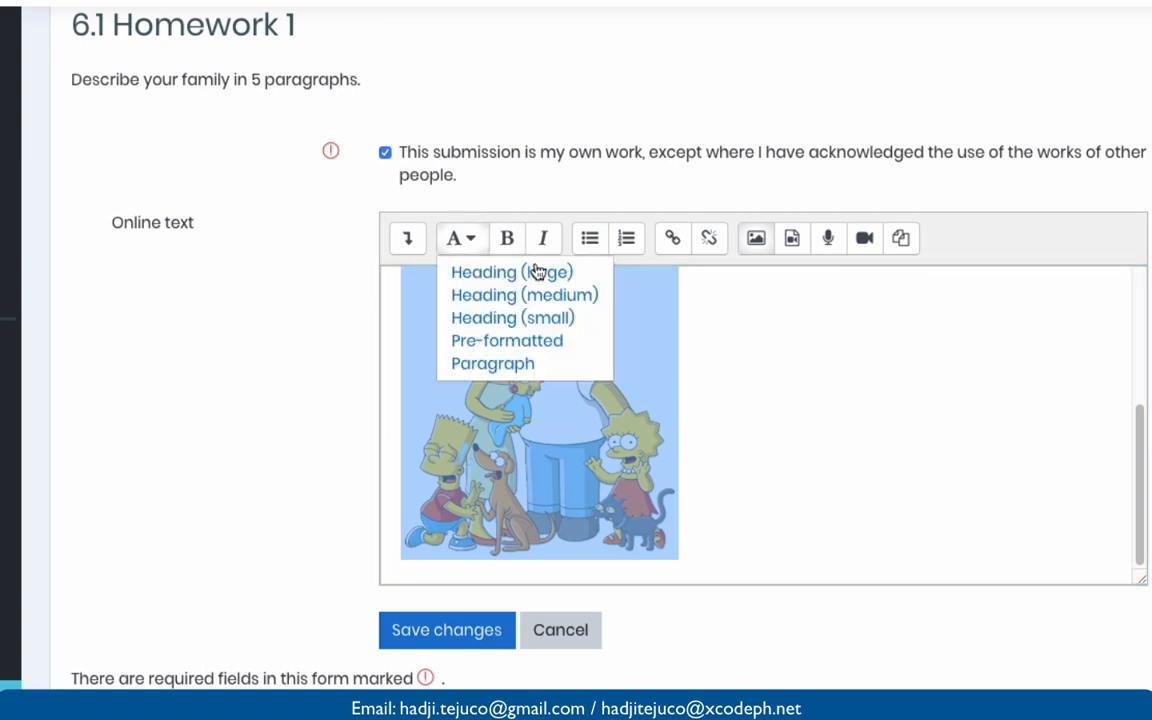
pyautogui.click(407, 240)
pyautogui.click(406, 242)
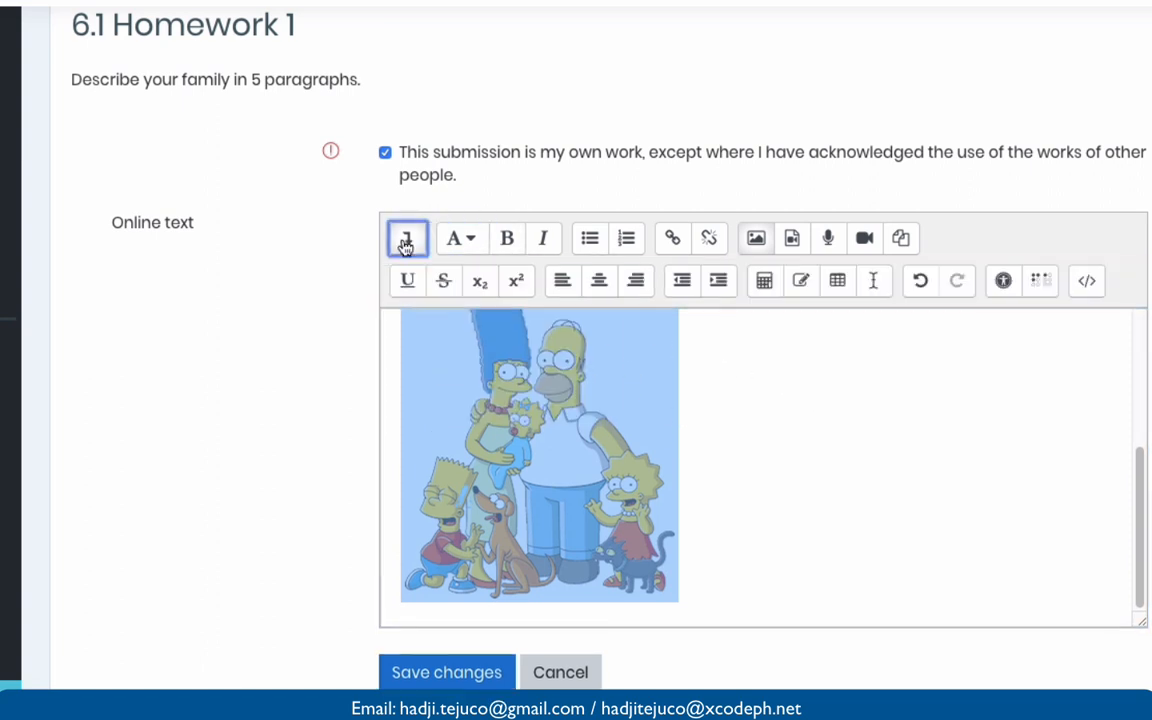
pyautogui.click(599, 281)
pyautogui.click(929, 455)
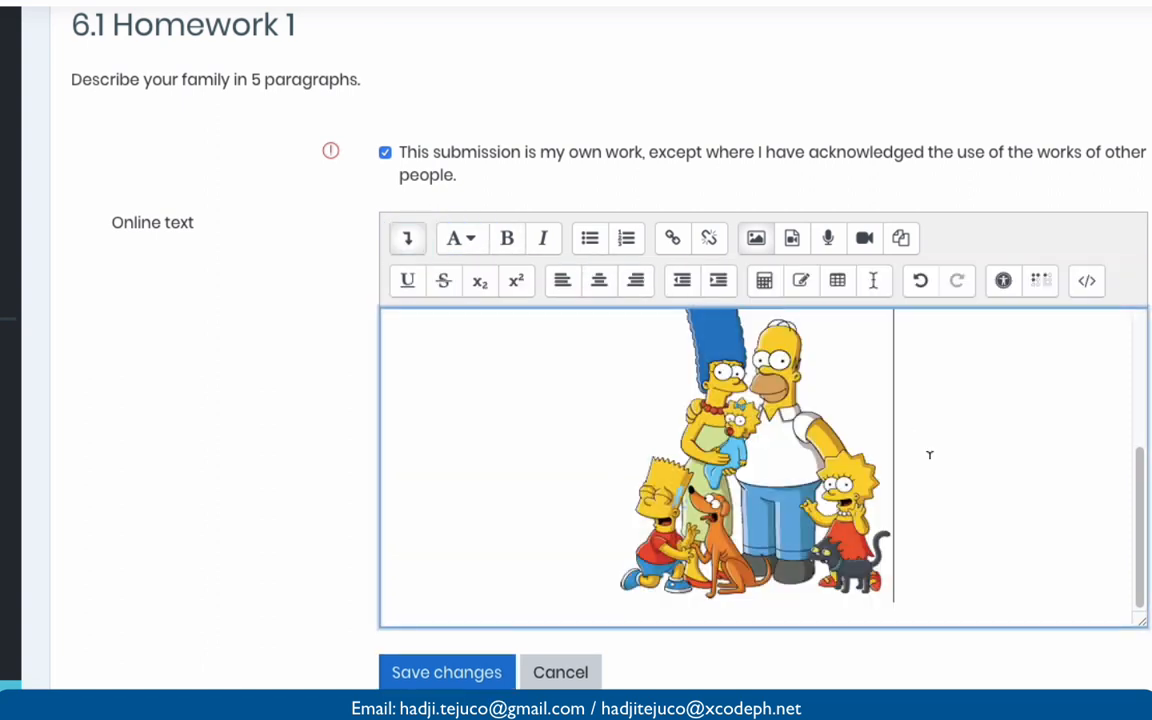
# Check the text and image layout in the online text and save the submission.
pyautogui.scroll(3, 929, 455)
pyautogui.scroll(-2, 929, 455)
pyautogui.scroll(1, 929, 455)
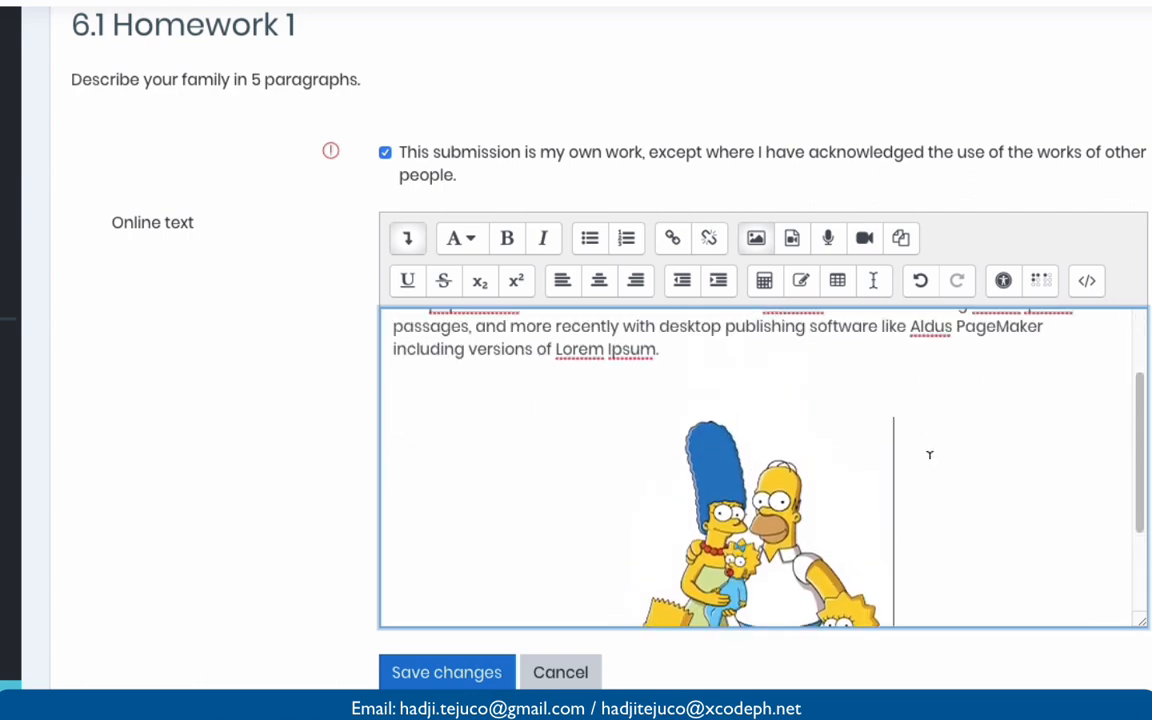
pyautogui.scroll(-5, 929, 455)
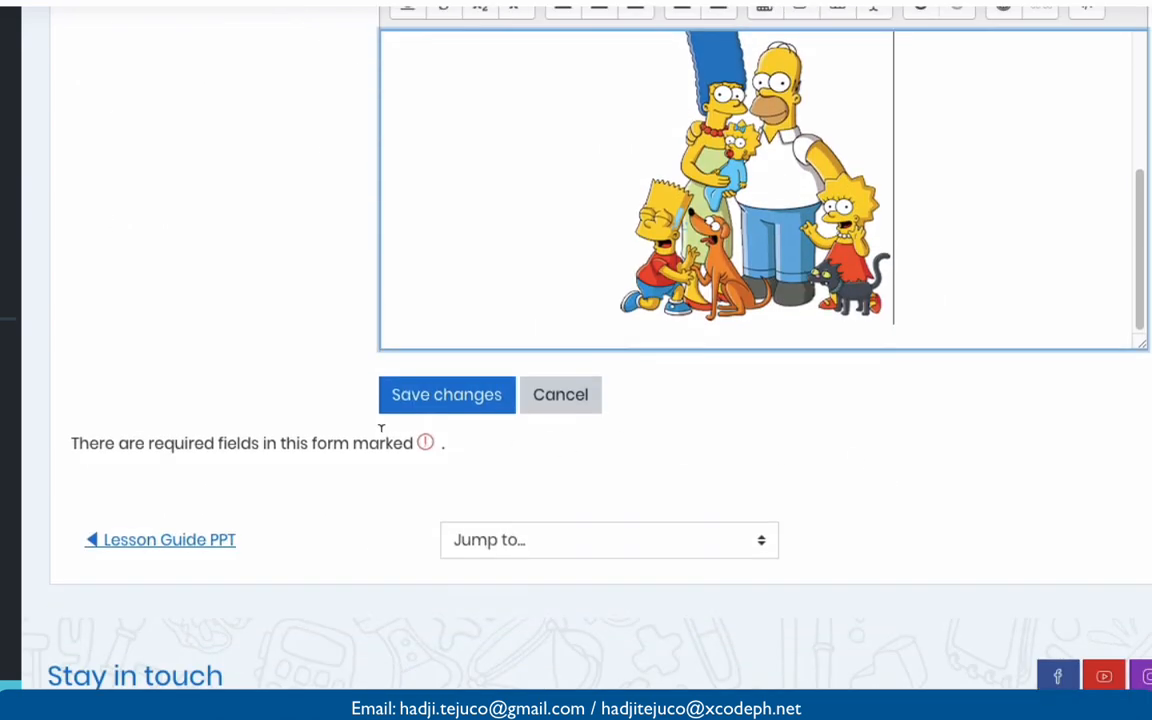
pyautogui.click(441, 400)
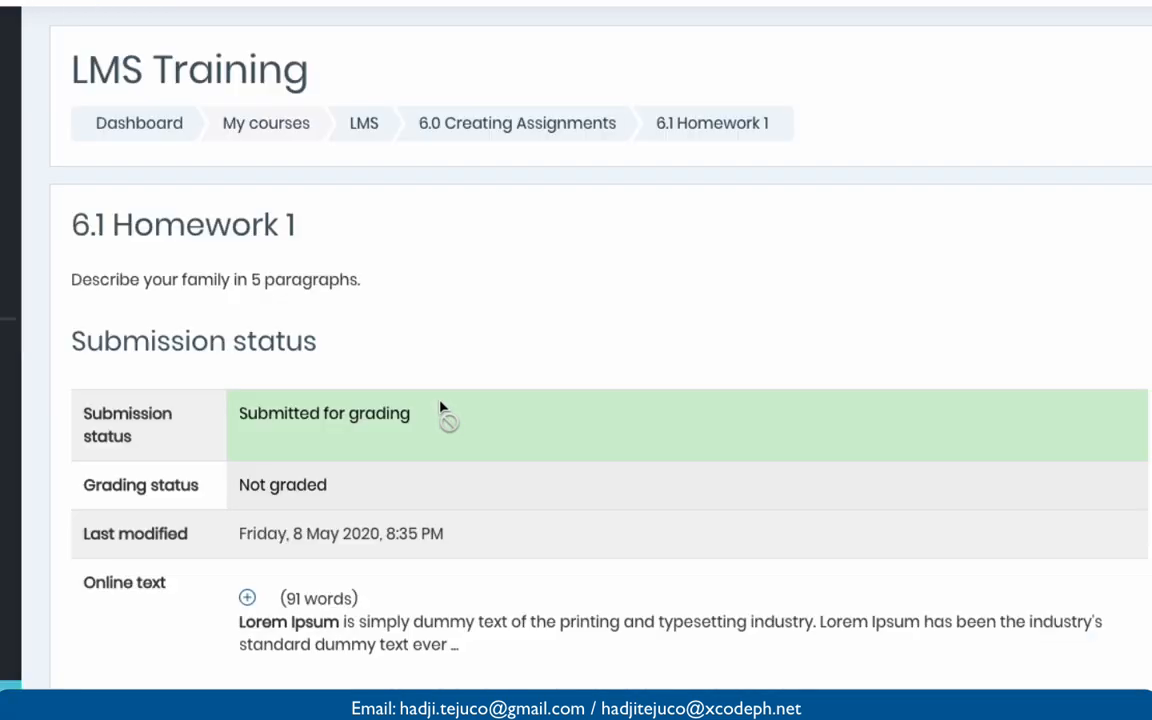
# Review the submission status page, including the grading status, online text word count and the options to edit or remove the submission.
pyautogui.scroll(-3, 440, 410)
pyautogui.scroll(2, 370, 200)
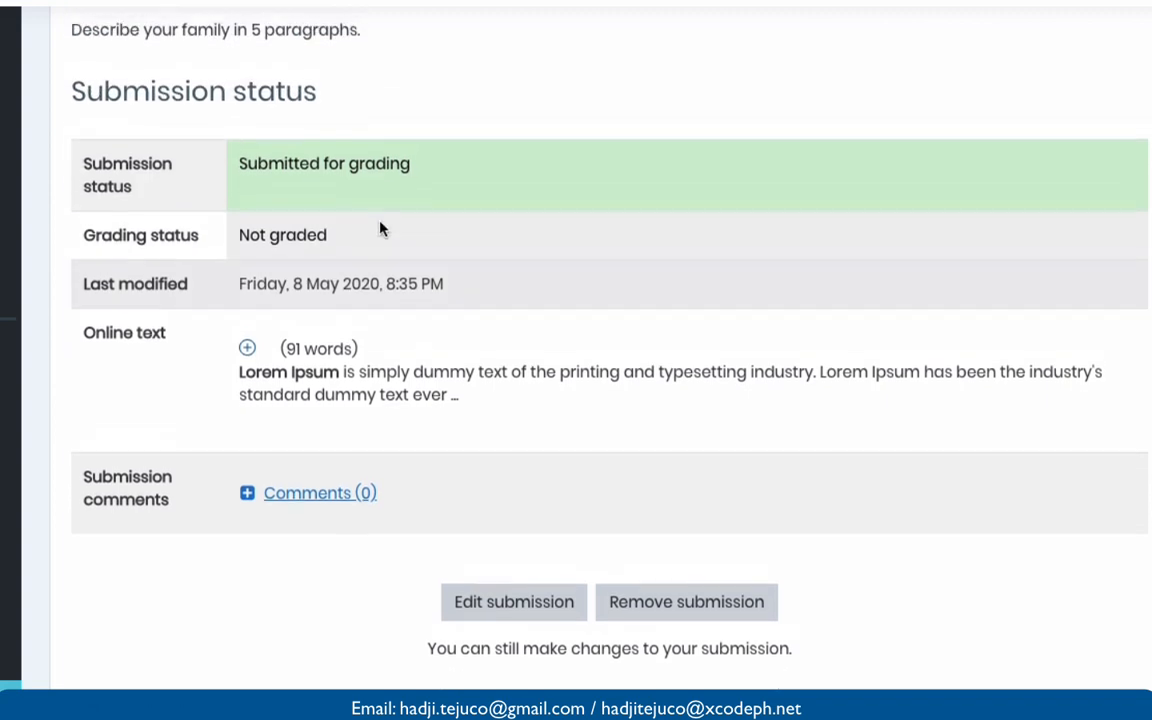
pyautogui.scroll(1, 366, 207)
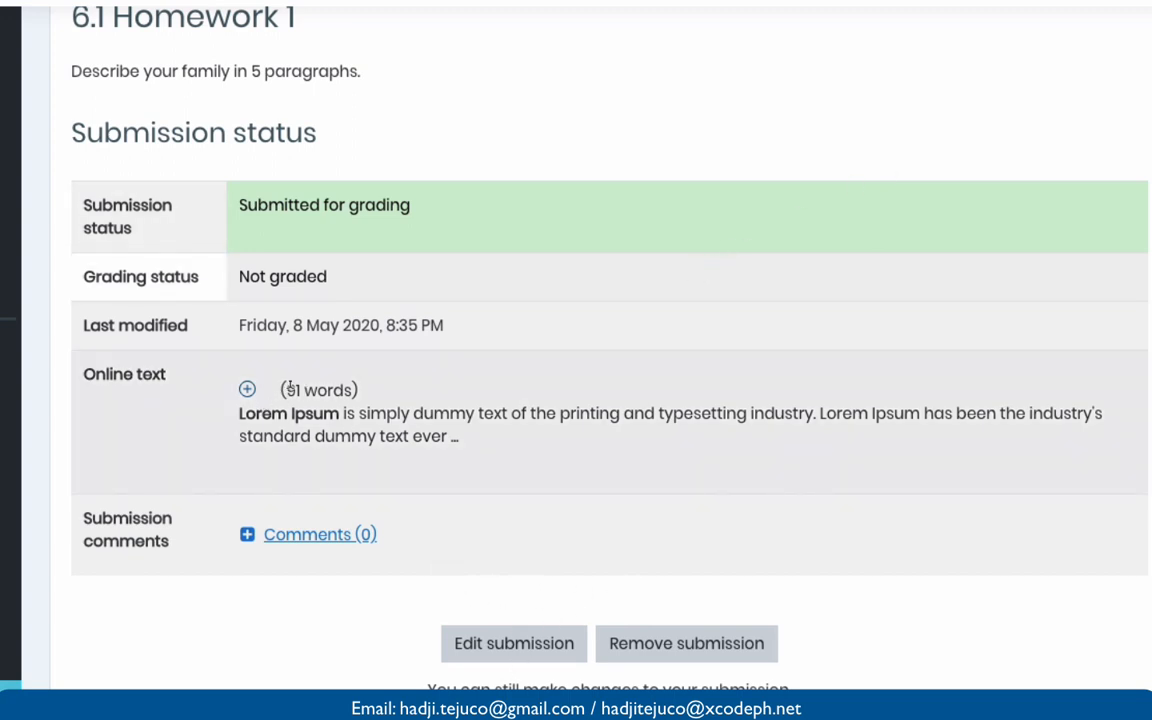
pyautogui.moveTo(287, 390); pyautogui.dragTo(349, 385)
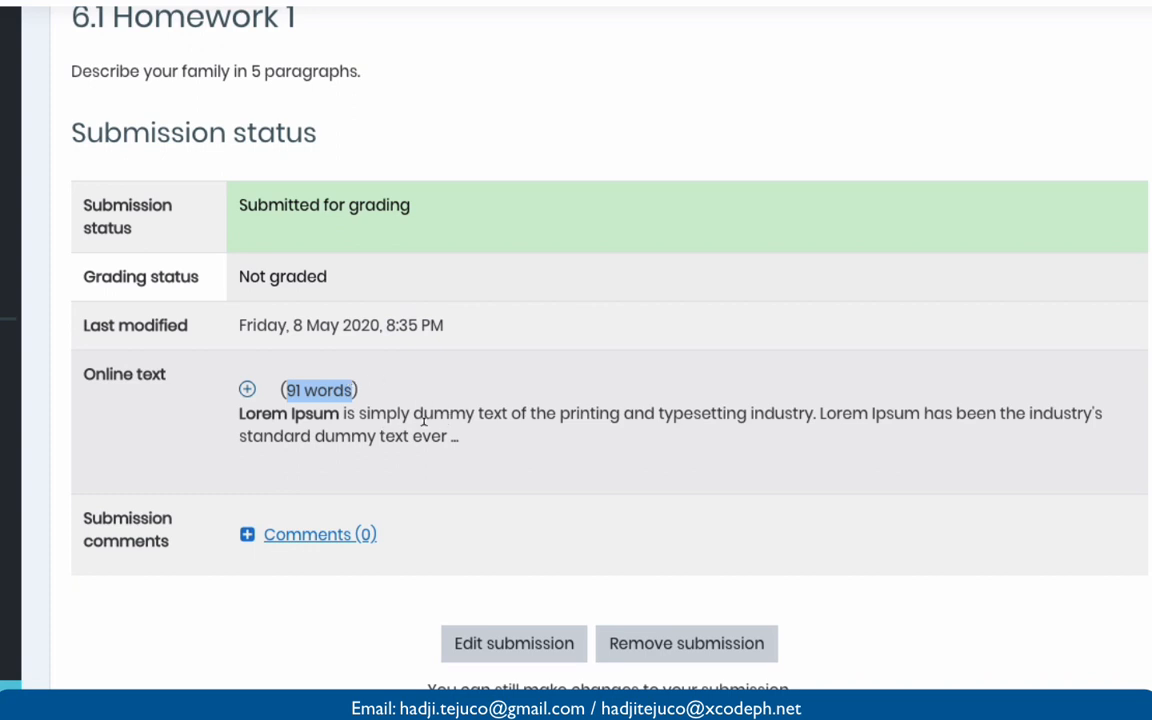
pyautogui.scroll(-1, 494, 419)
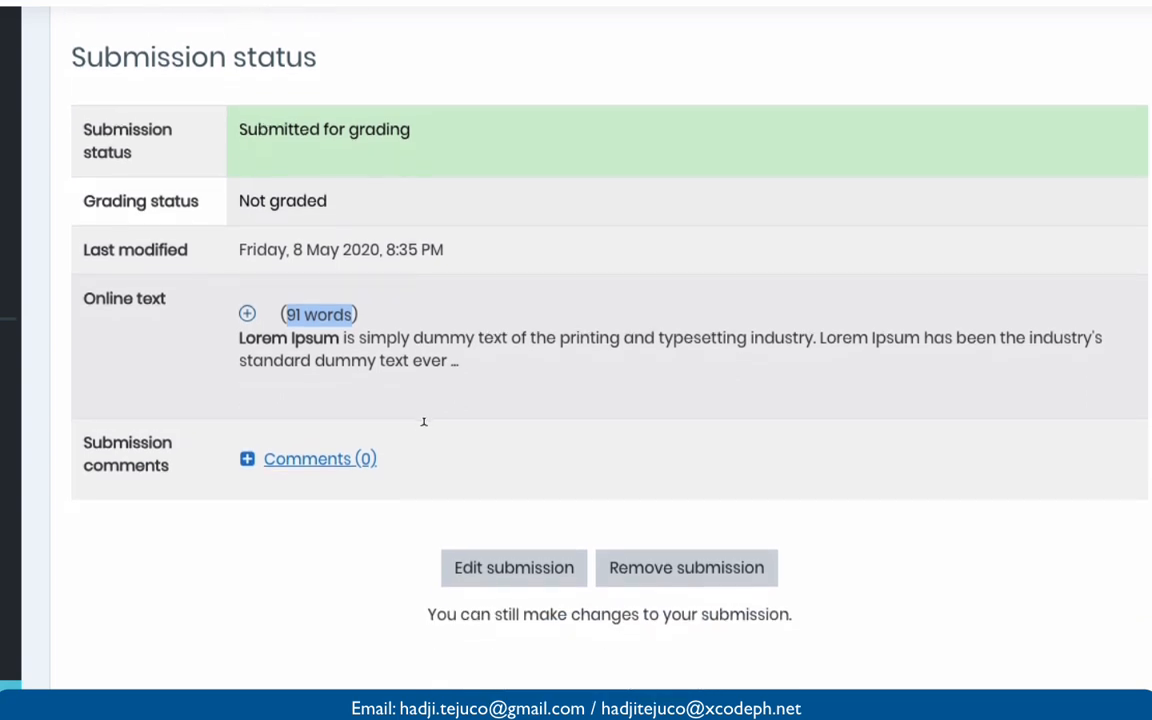
pyautogui.scroll(-1, 491, 488)
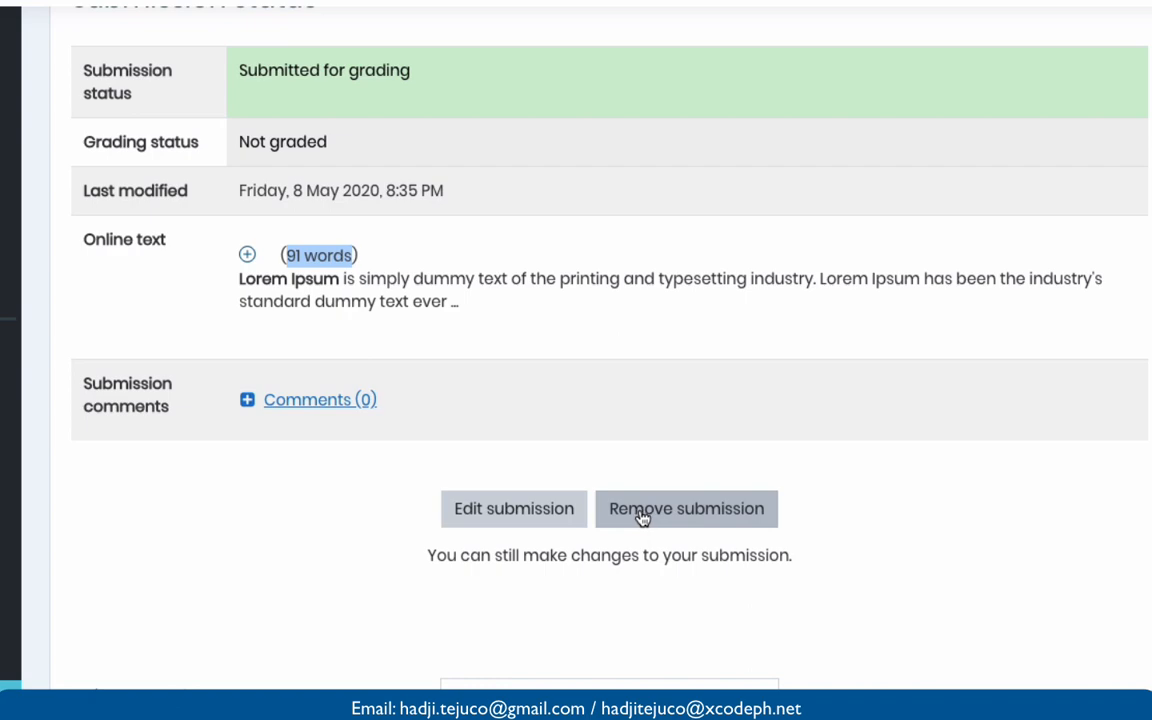
pyautogui.scroll(2, 589, 396)
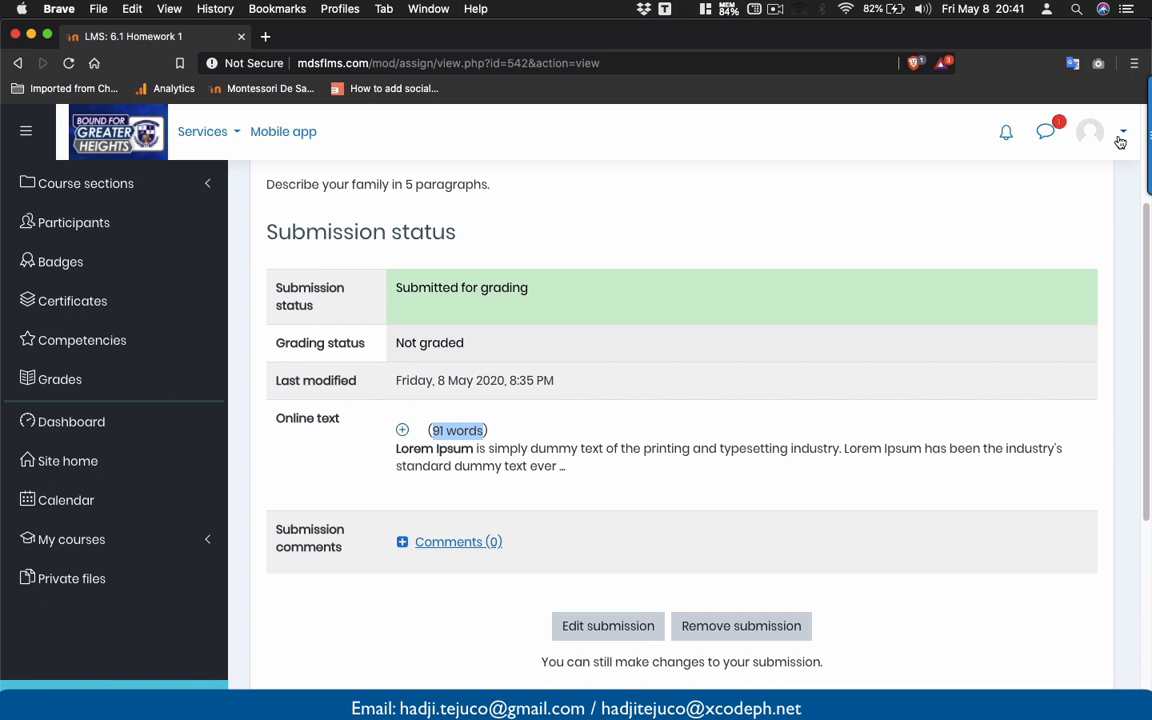
# Log out of the student account and log in with the saved teacher username and password.
pyautogui.click(1120, 141)
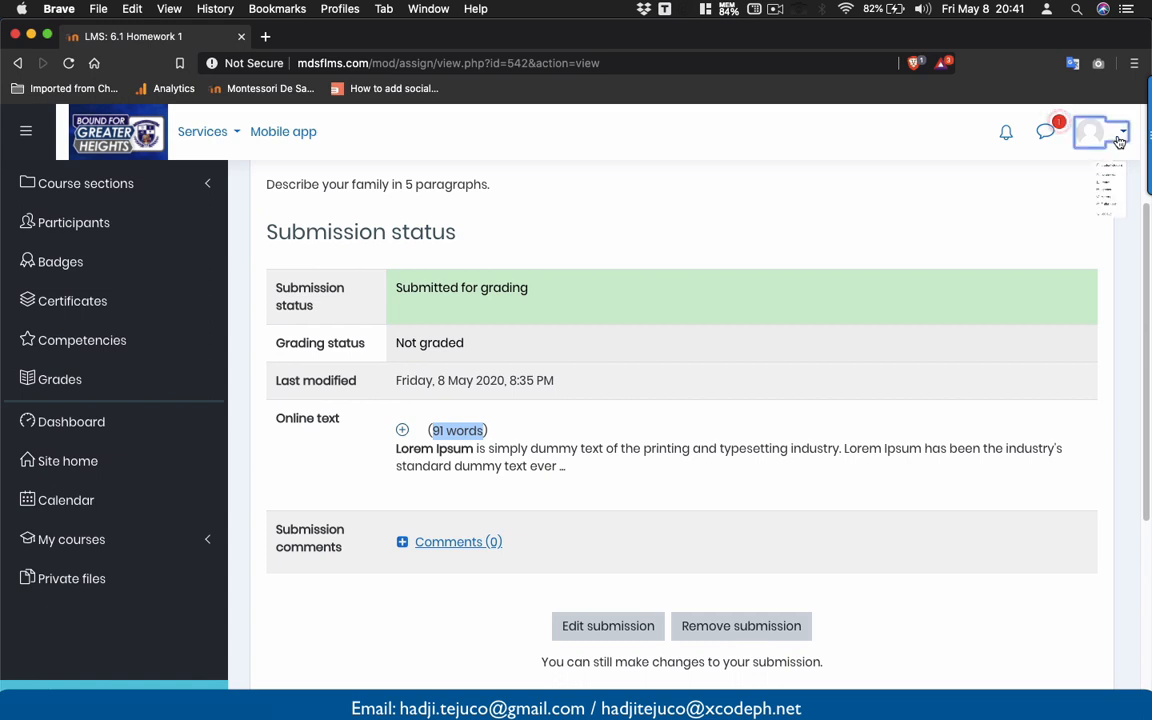
pyautogui.click(990, 396)
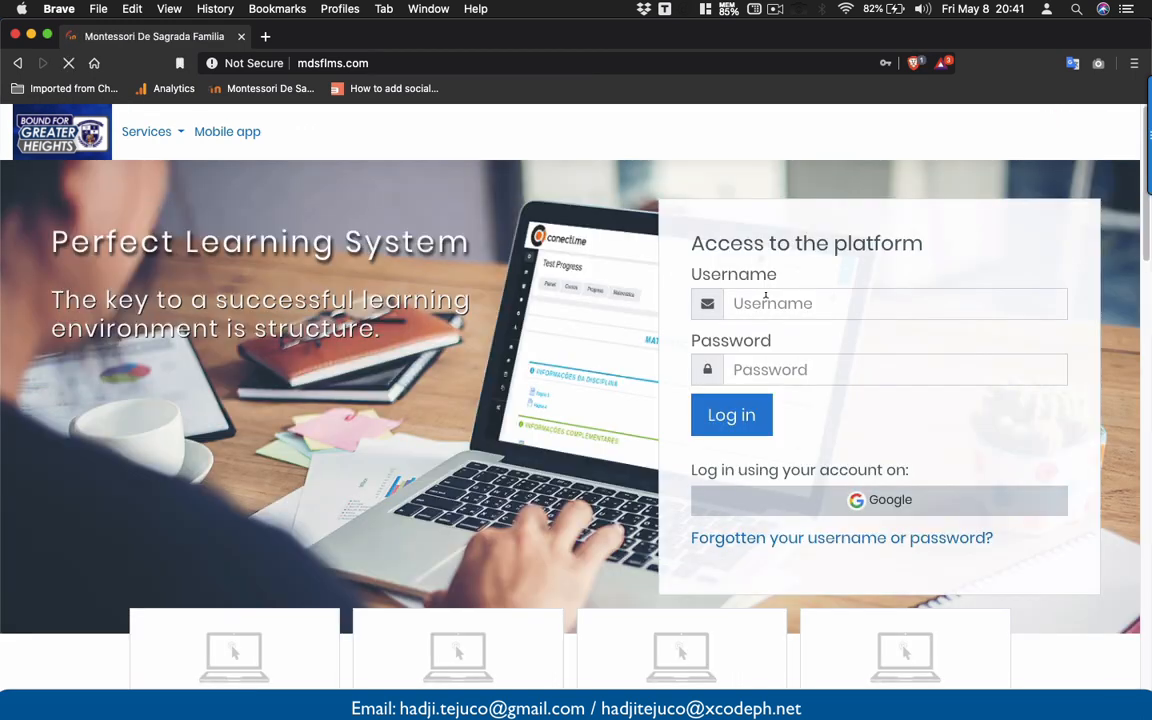
pyautogui.click(766, 300)
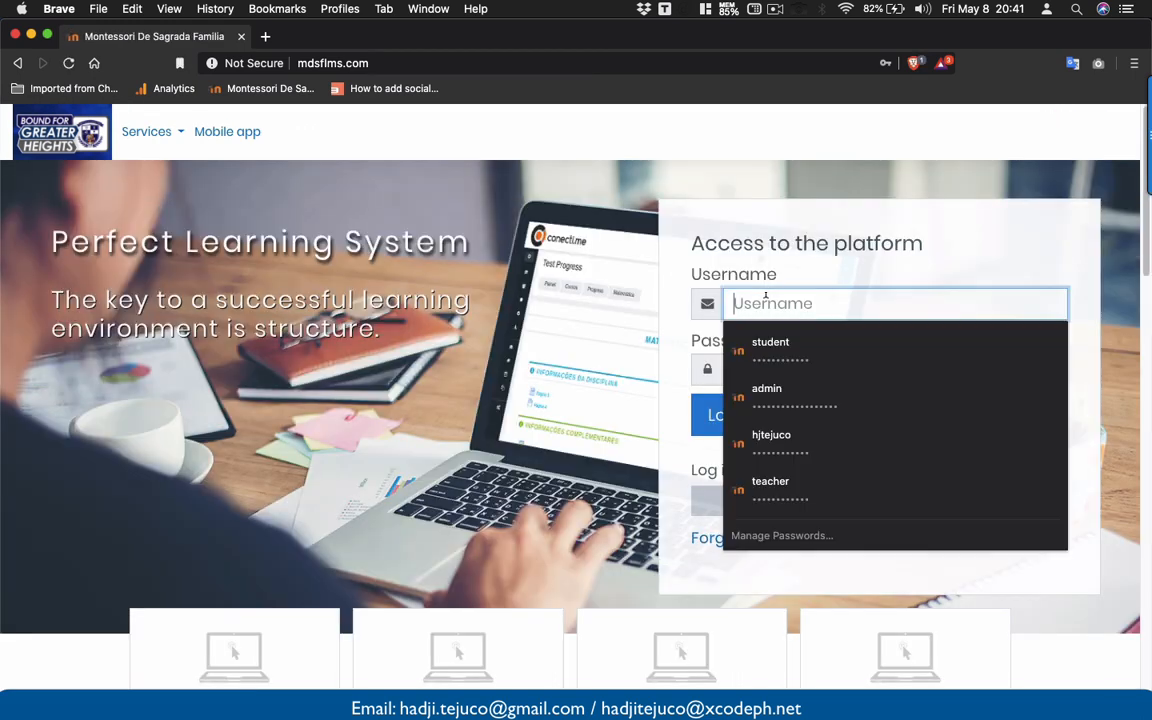
pyautogui.press('Down')
pyautogui.press('Down')
pyautogui.press('Down')
pyautogui.press('Down')
pyautogui.press('Return')
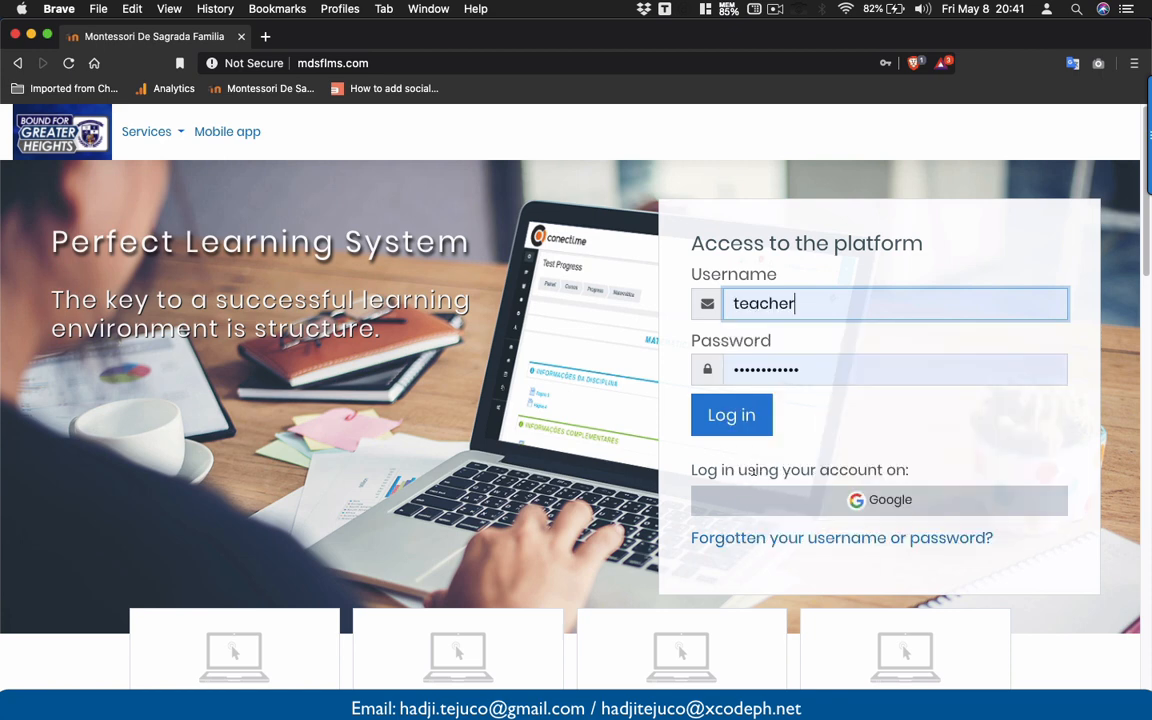
pyautogui.click(716, 413)
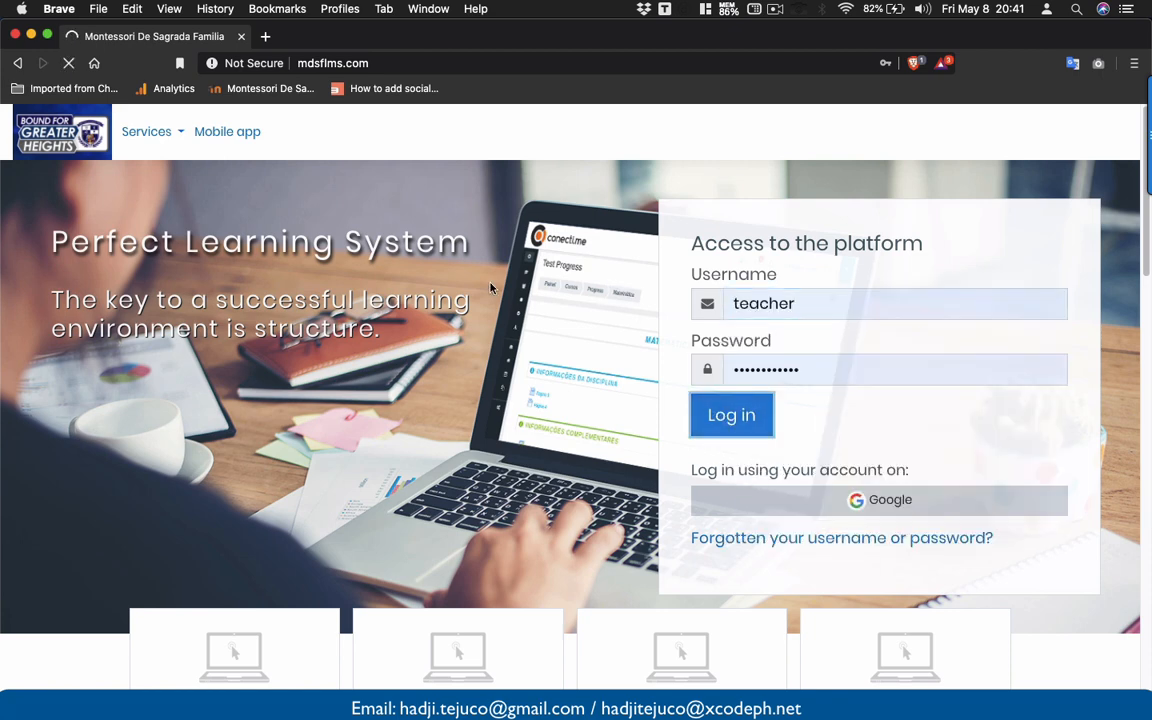
# Open the LMS Training course and its 6.1 Homework 1 assignment under 6.0 Creating Assignments.
pyautogui.scroll(-3, 490, 288)
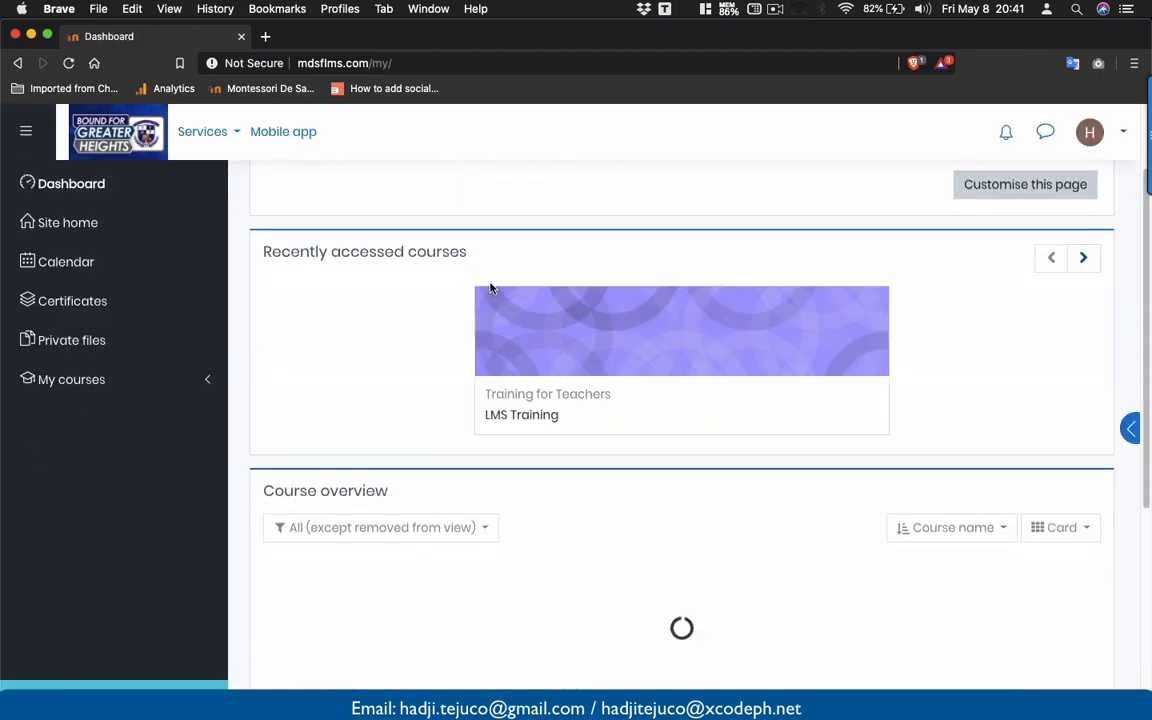
pyautogui.scroll(-2, 490, 288)
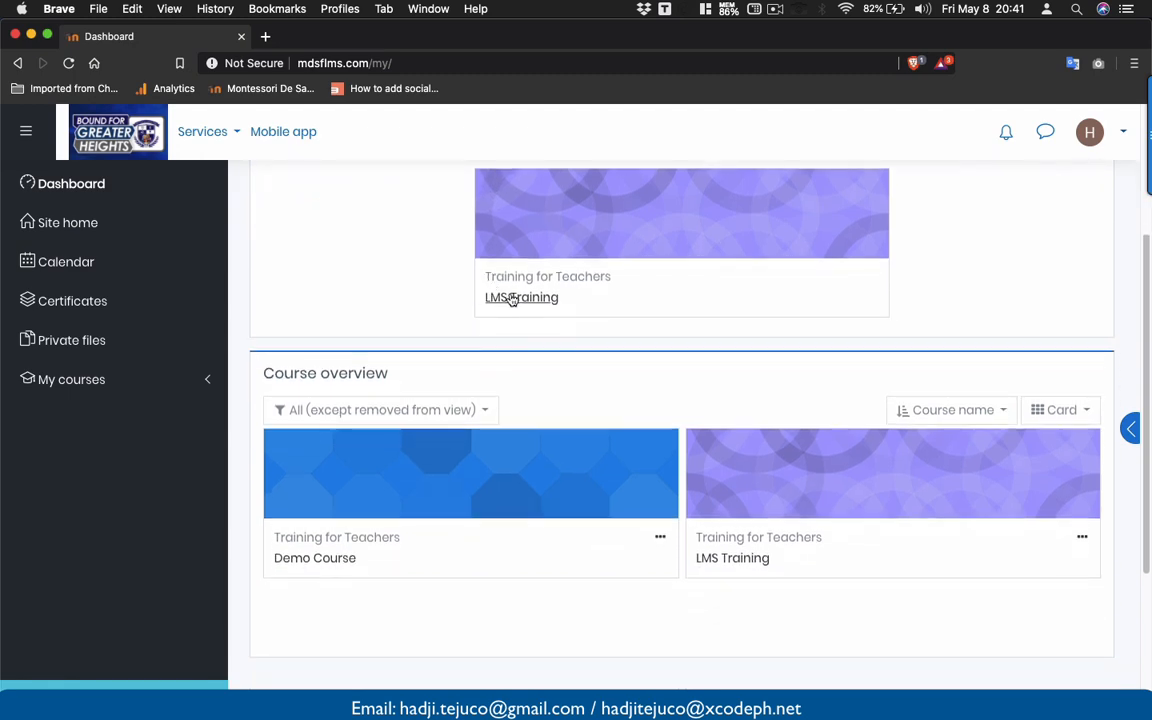
pyautogui.click(511, 298)
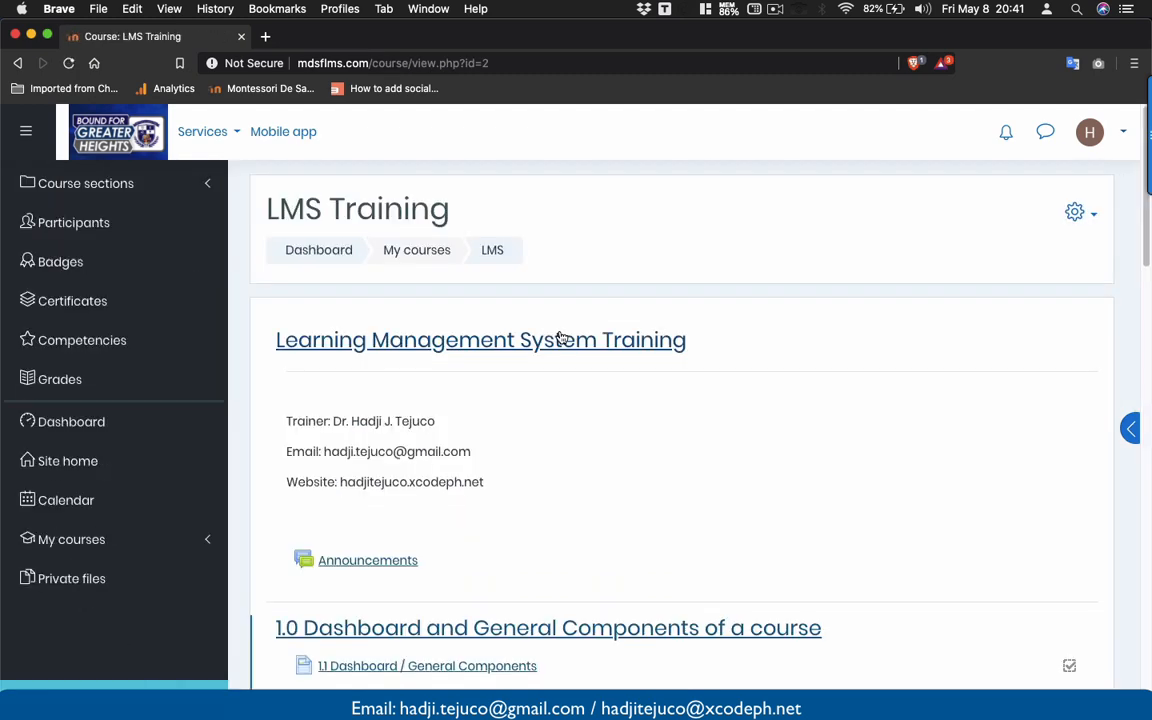
pyautogui.scroll(-10, 561, 338)
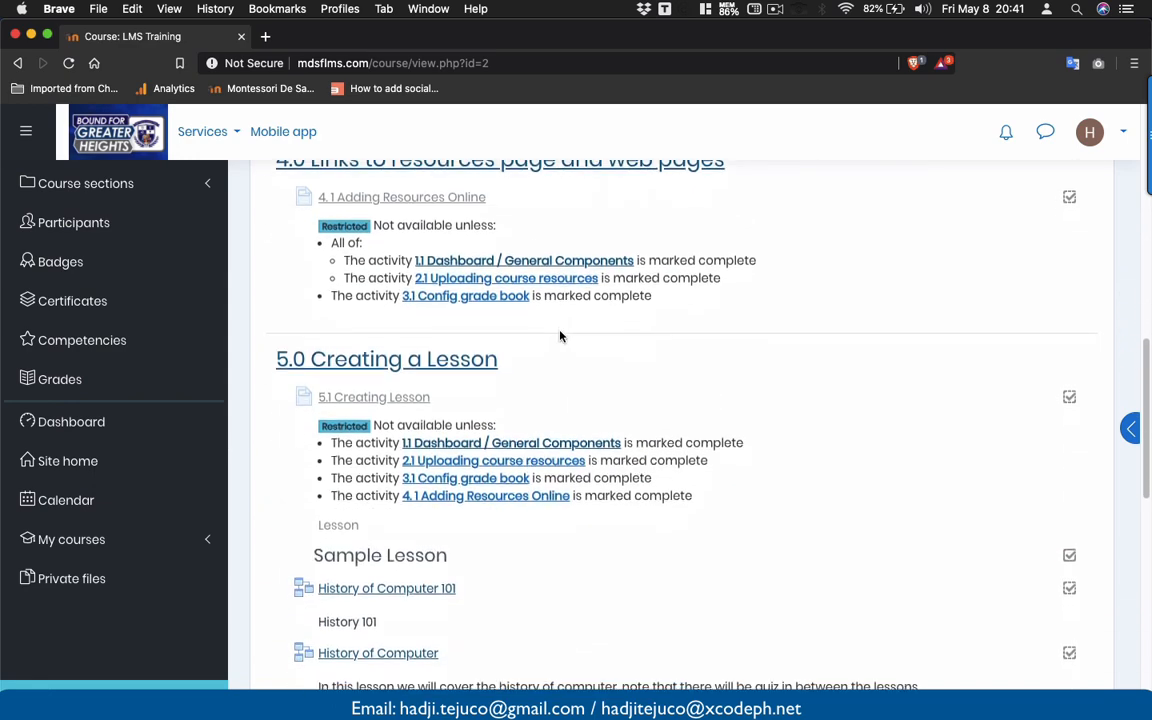
pyautogui.scroll(-5, 561, 337)
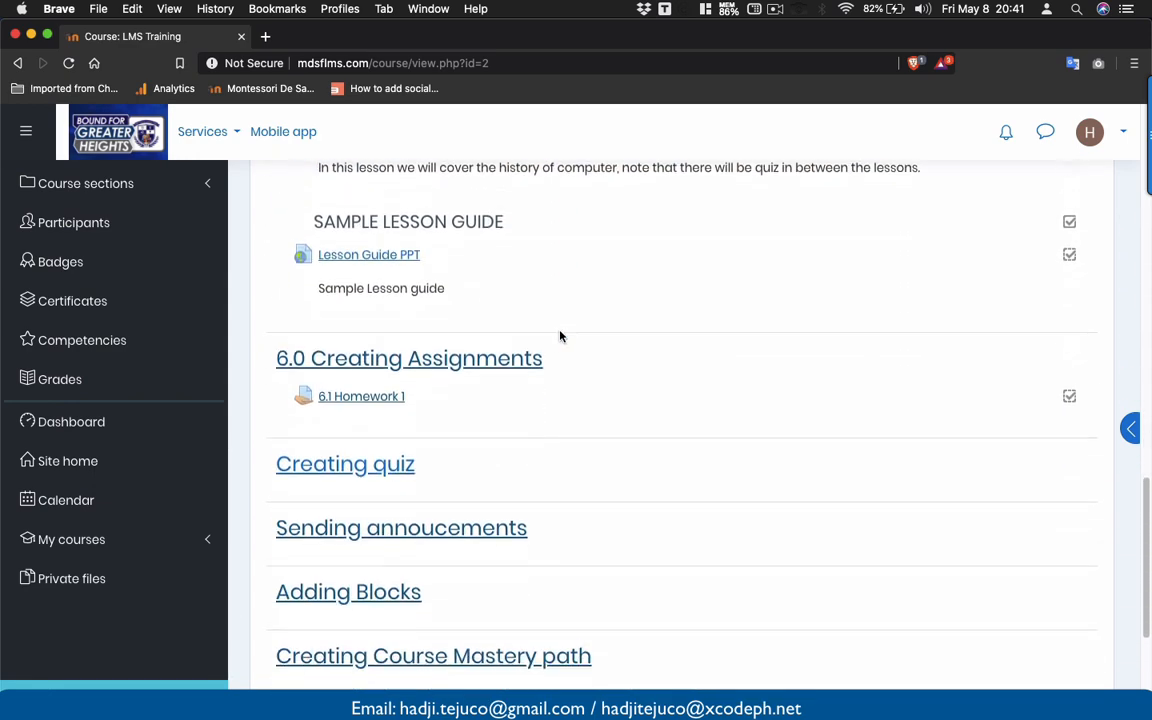
pyautogui.click(358, 396)
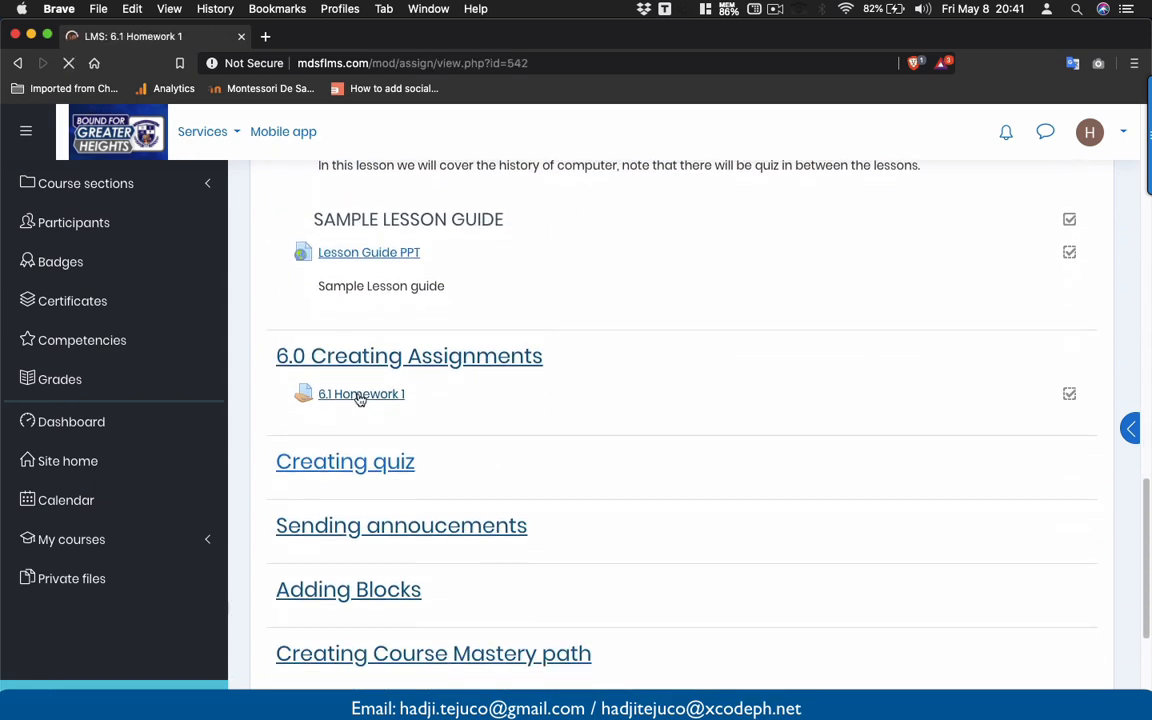
# View all submissions for 6.1 Homework 1 and filter the list to first names starting with S.
pyautogui.scroll(-2, 504, 517)
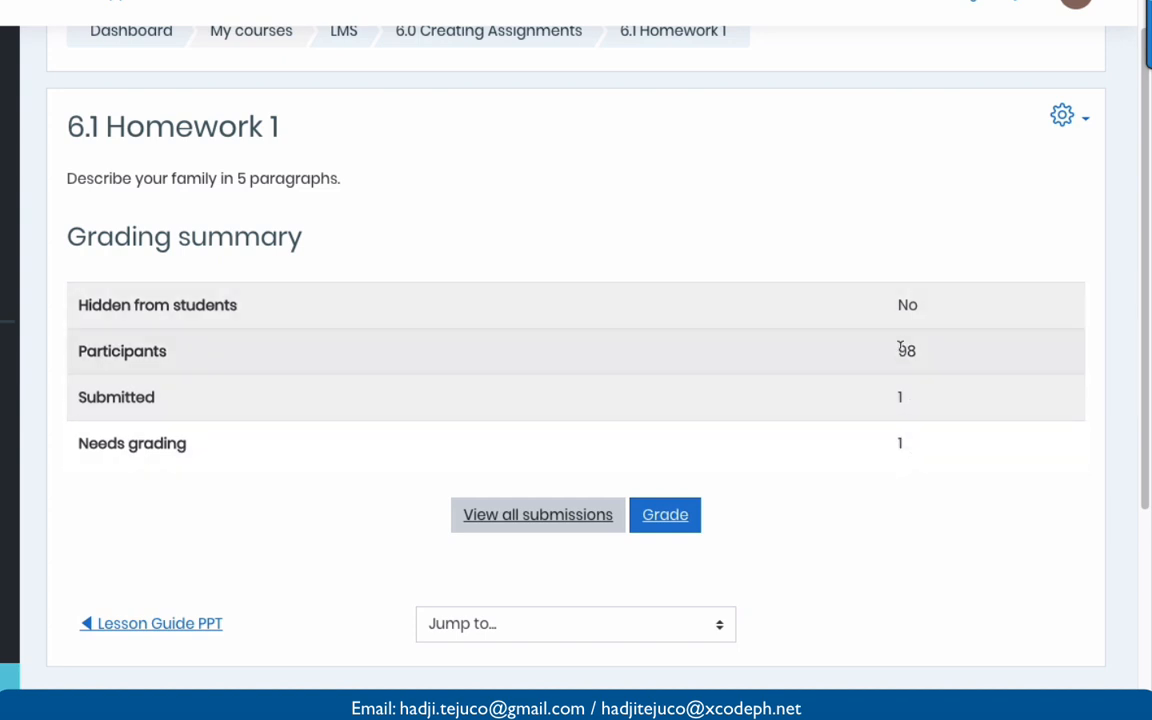
pyautogui.click(562, 516)
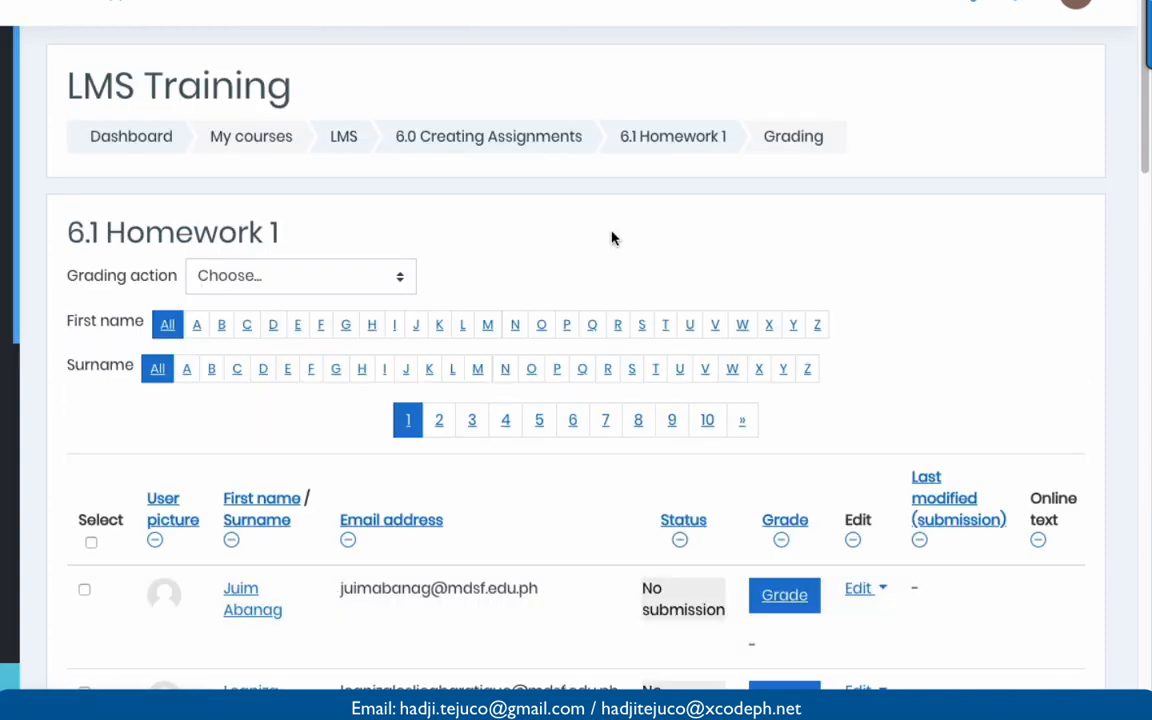
pyautogui.scroll(-3, 613, 237)
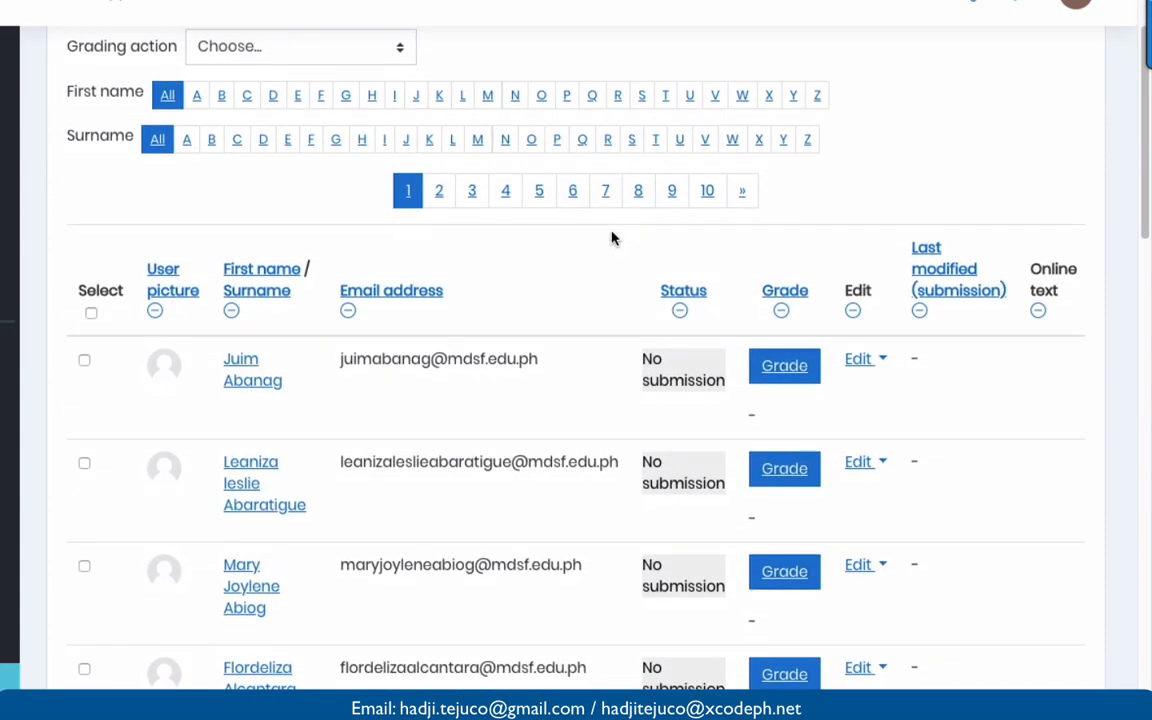
pyautogui.scroll(-15, 613, 237)
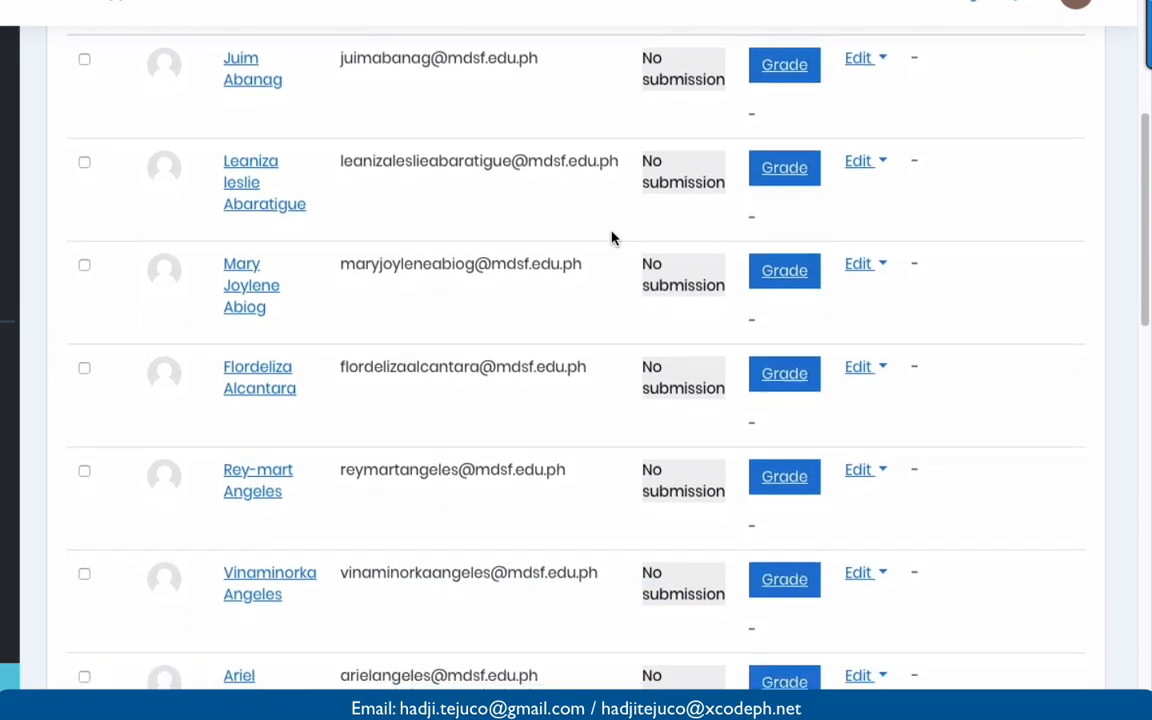
pyautogui.scroll(-1, 613, 237)
pyautogui.scroll(2, 613, 237)
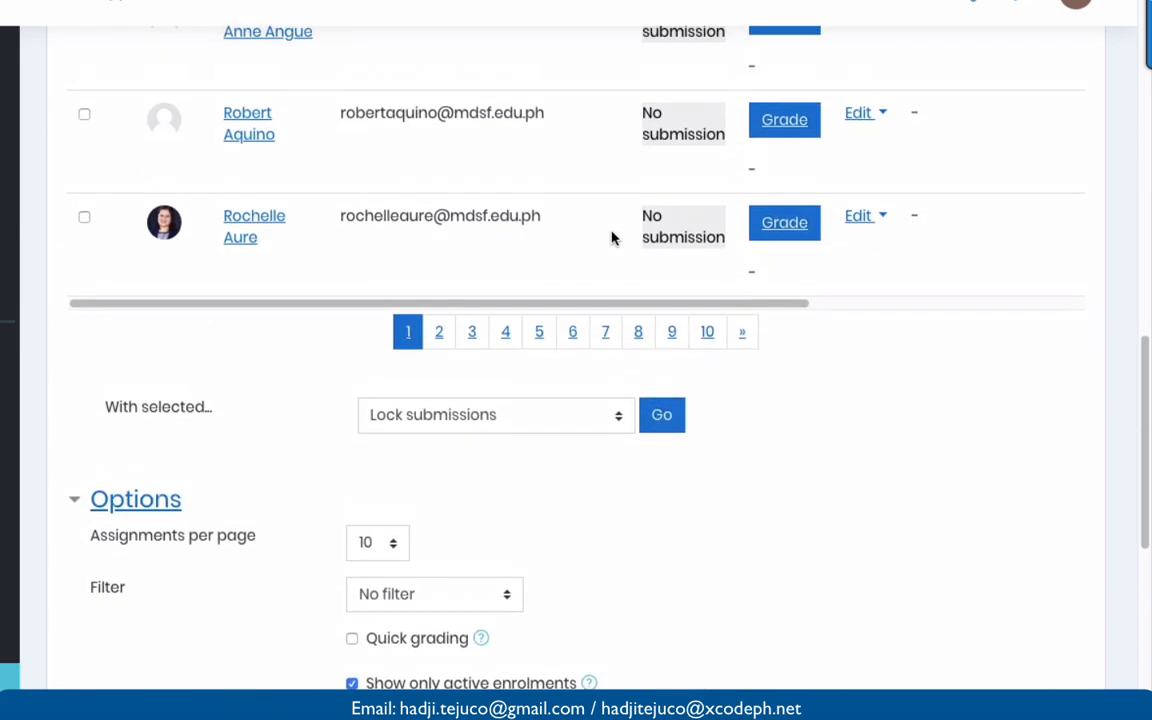
pyautogui.scroll(1, 613, 237)
pyautogui.scroll(12, 613, 237)
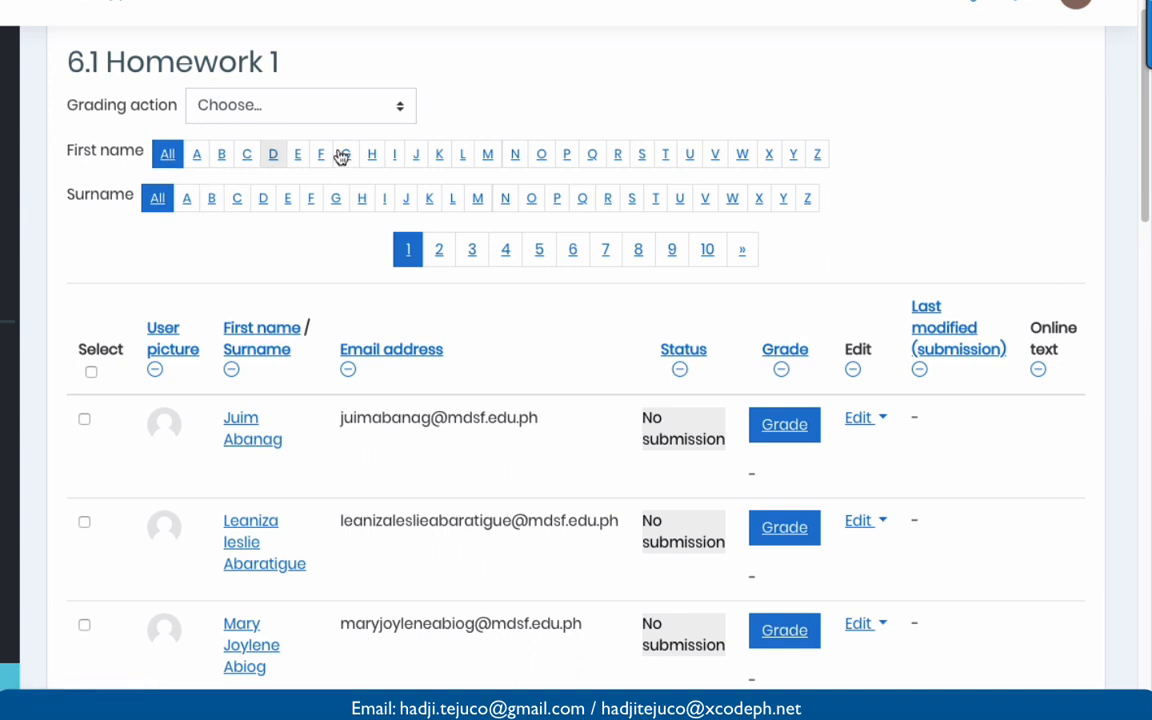
pyautogui.click(643, 156)
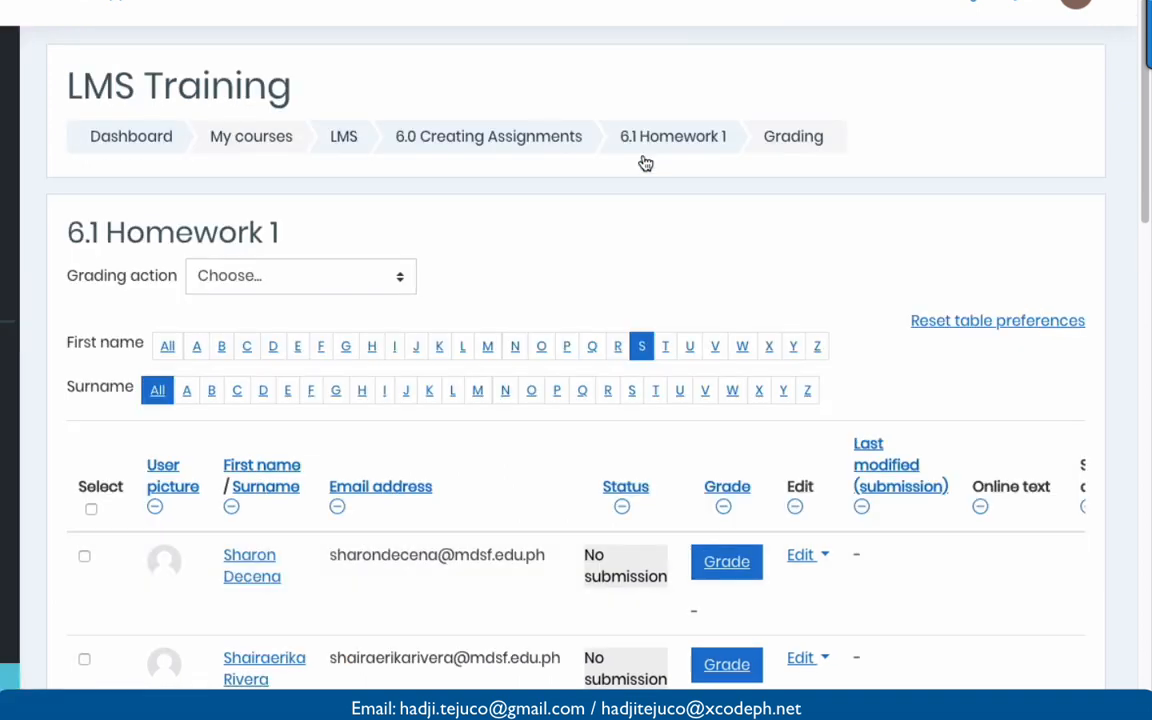
# Find the student entry submitted for grading and view its full online text with the image.
pyautogui.scroll(-2, 643, 159)
pyautogui.scroll(-2, 483, 467)
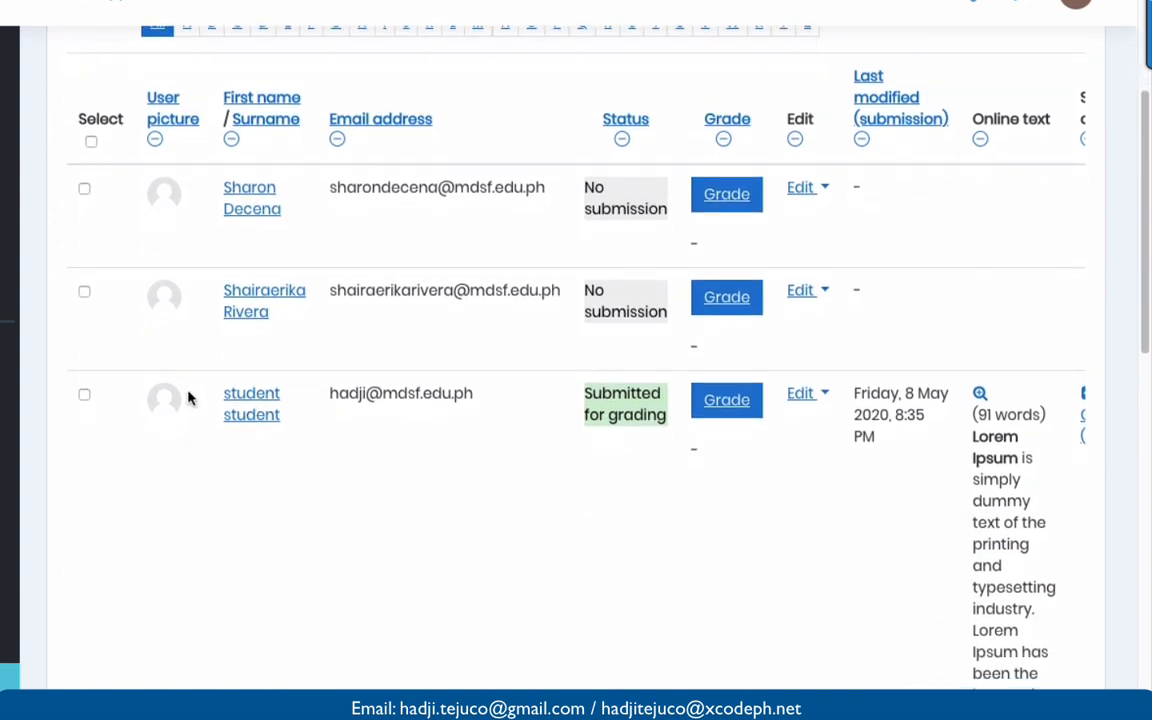
pyautogui.scroll(-1, 560, 473)
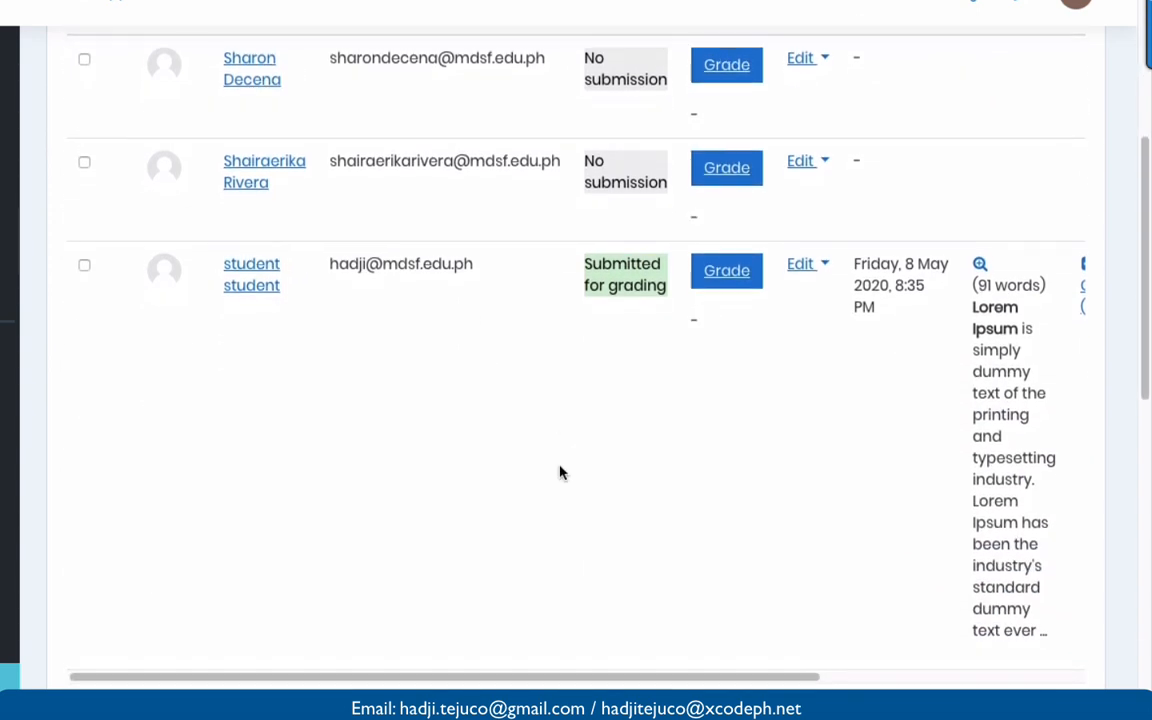
pyautogui.moveTo(689, 681); pyautogui.dragTo(797, 663)
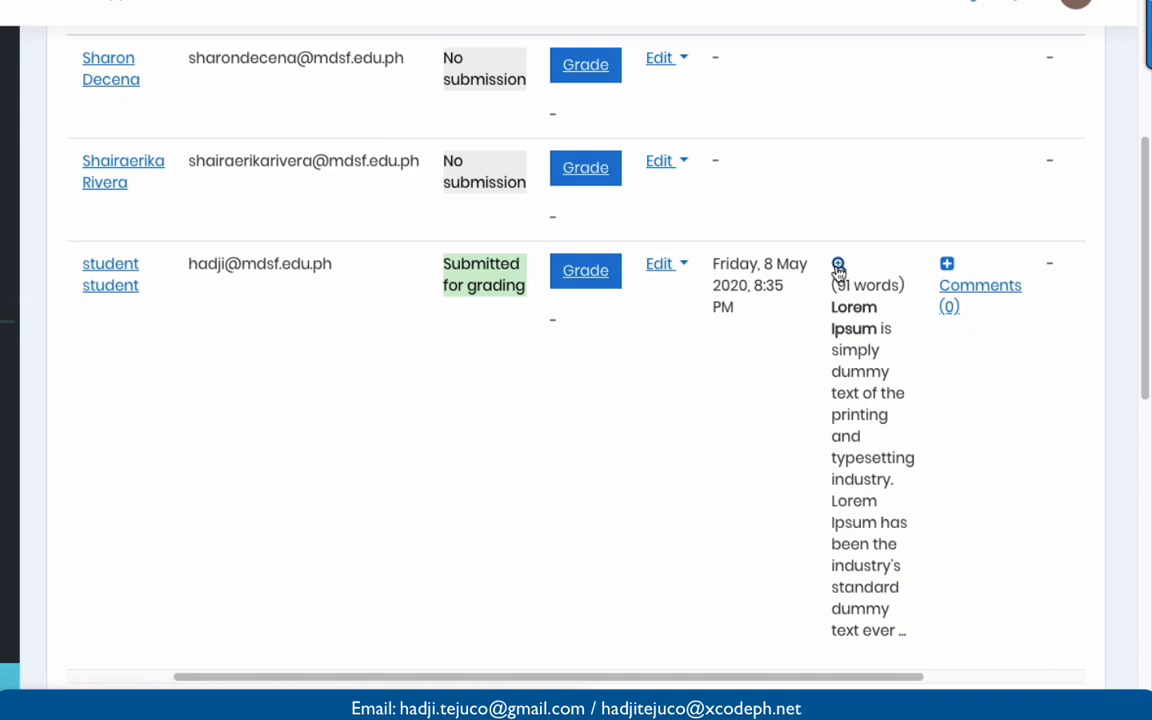
pyautogui.click(838, 265)
pyautogui.scroll(-2, 240, 350)
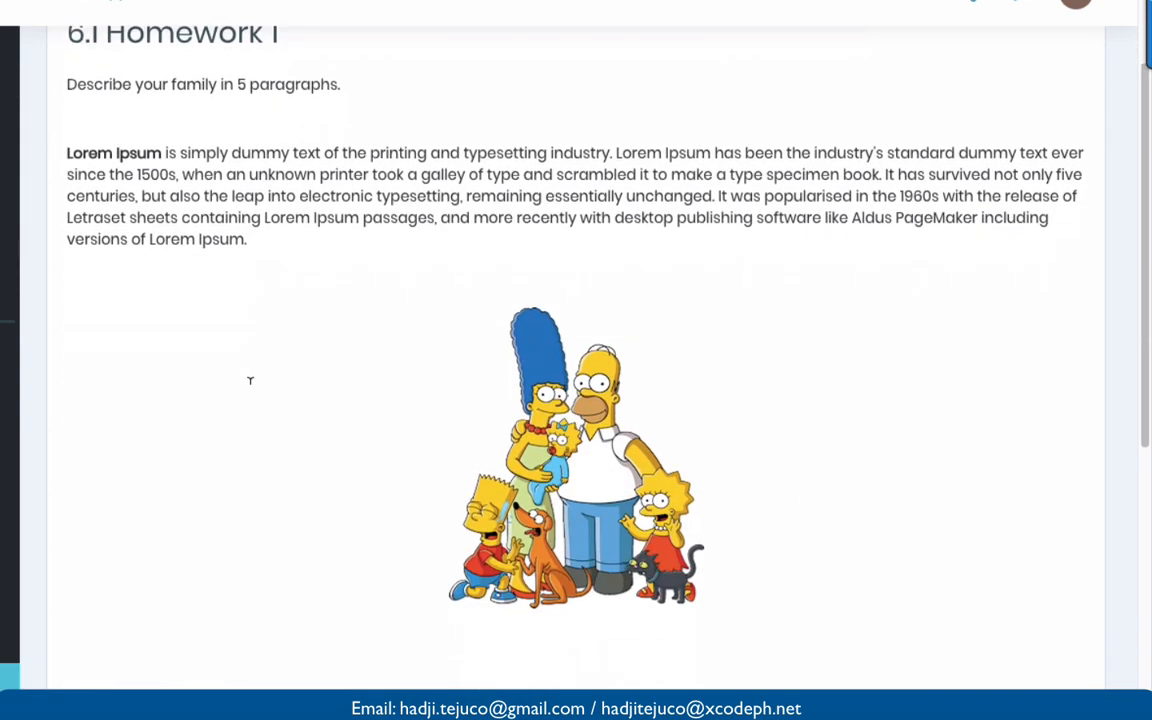
# Read through the submitted online text and image for 6.1 Homework 1 and return to the submissions list.
pyautogui.scroll(-1, 250, 380)
pyautogui.scroll(1, 250, 380)
pyautogui.scroll(-3, 250, 390)
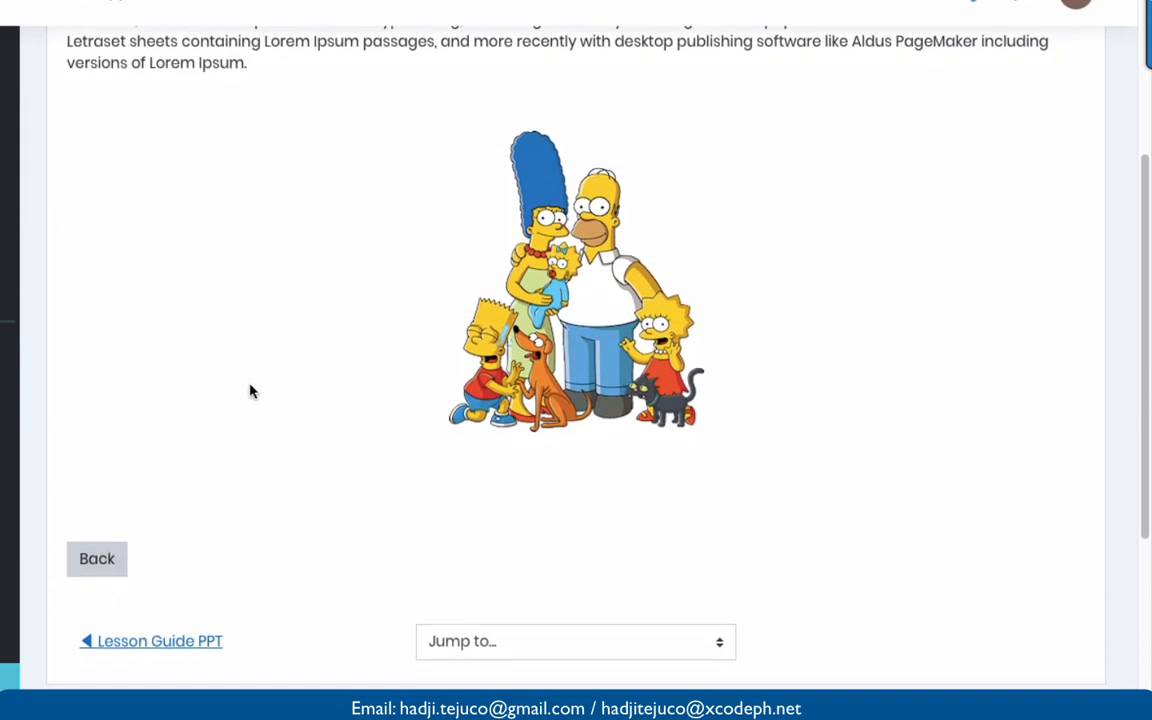
pyautogui.scroll(-1, 251, 391)
pyautogui.scroll(3, 251, 391)
pyautogui.scroll(-3, 251, 391)
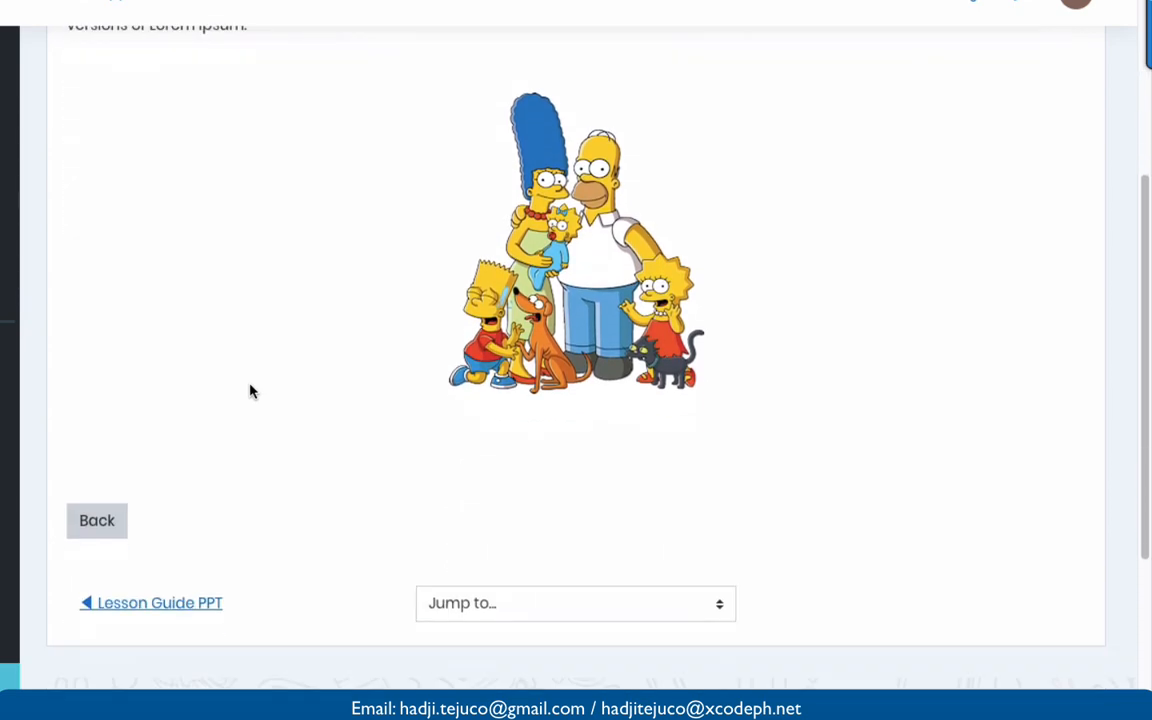
pyautogui.click(97, 524)
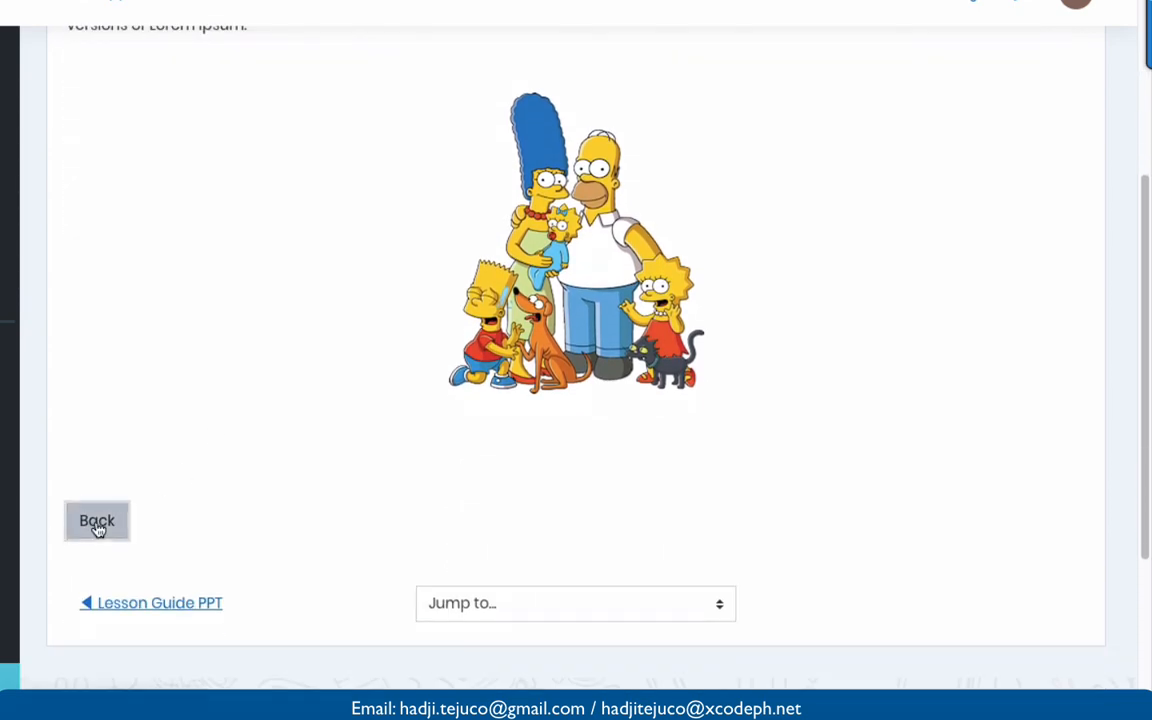
# Open the grading page for the student entry that is submitted for grading.
pyautogui.scroll(-3, 506, 425)
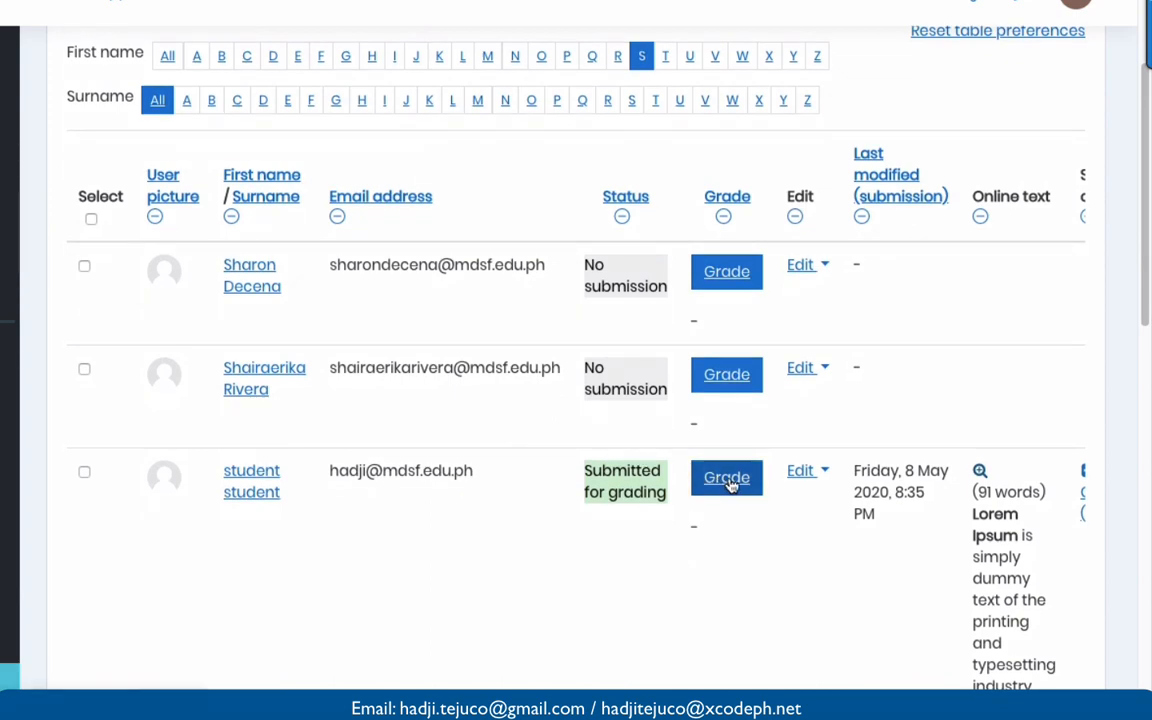
pyautogui.click(821, 473)
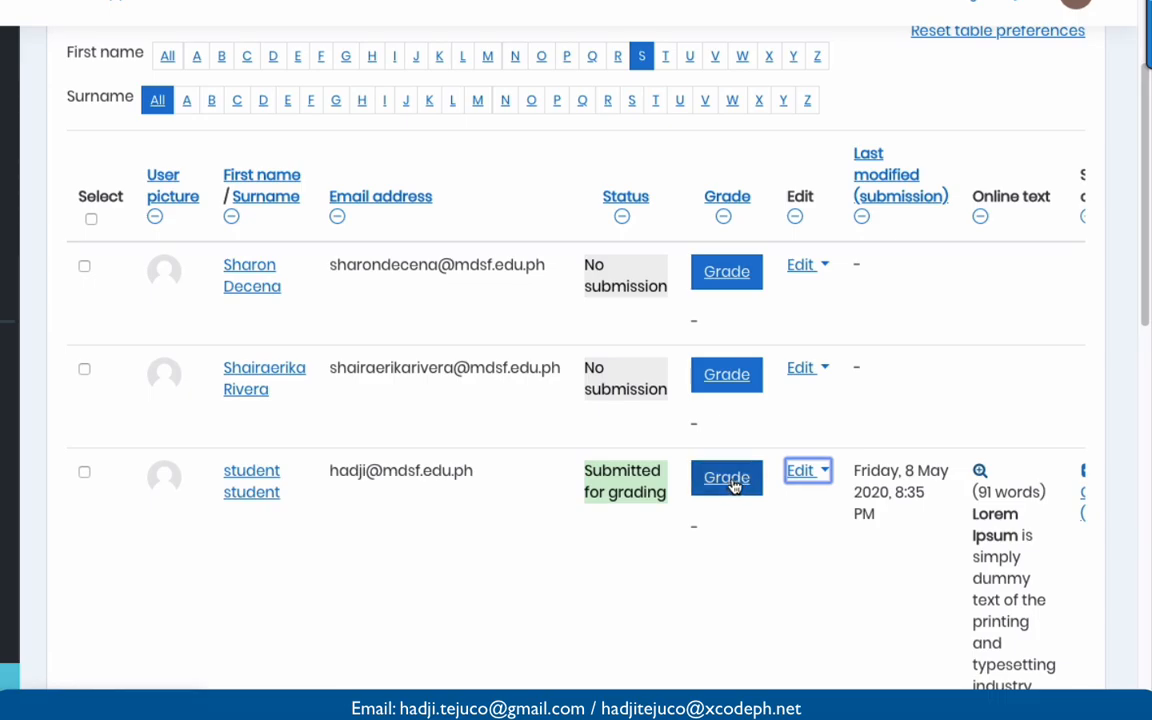
pyautogui.click(735, 479)
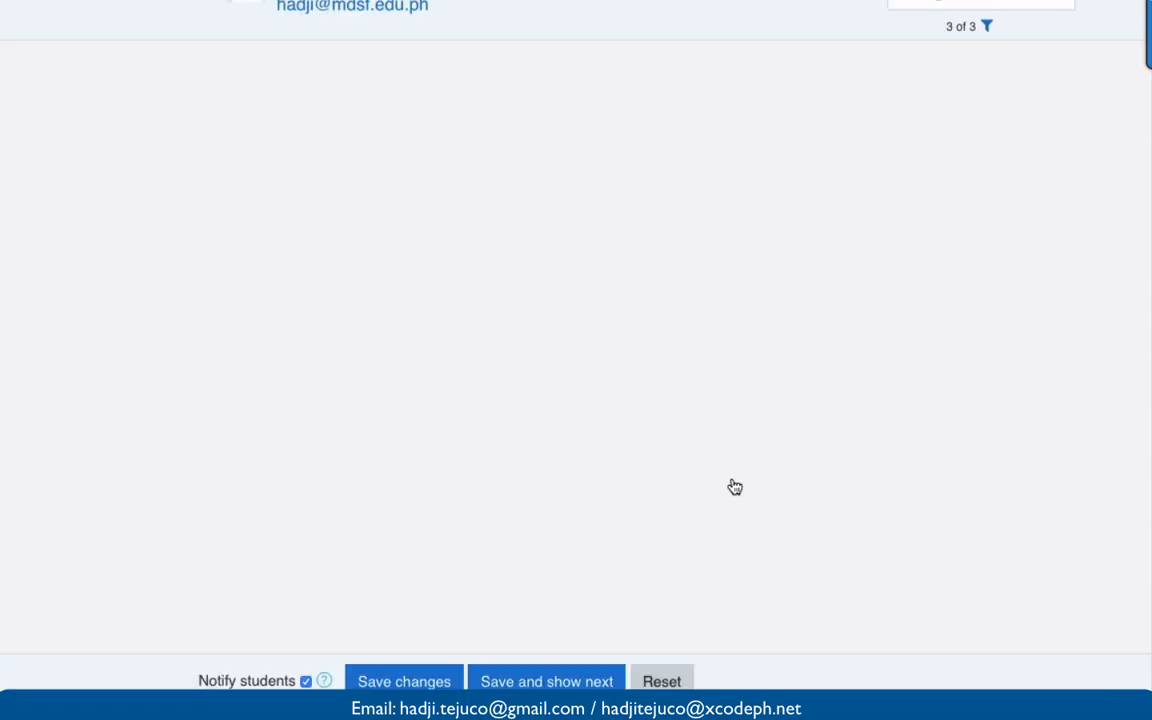
# Expand the online text on the grading page and review the full submission with its image.
pyautogui.scroll(-2, 509, 332)
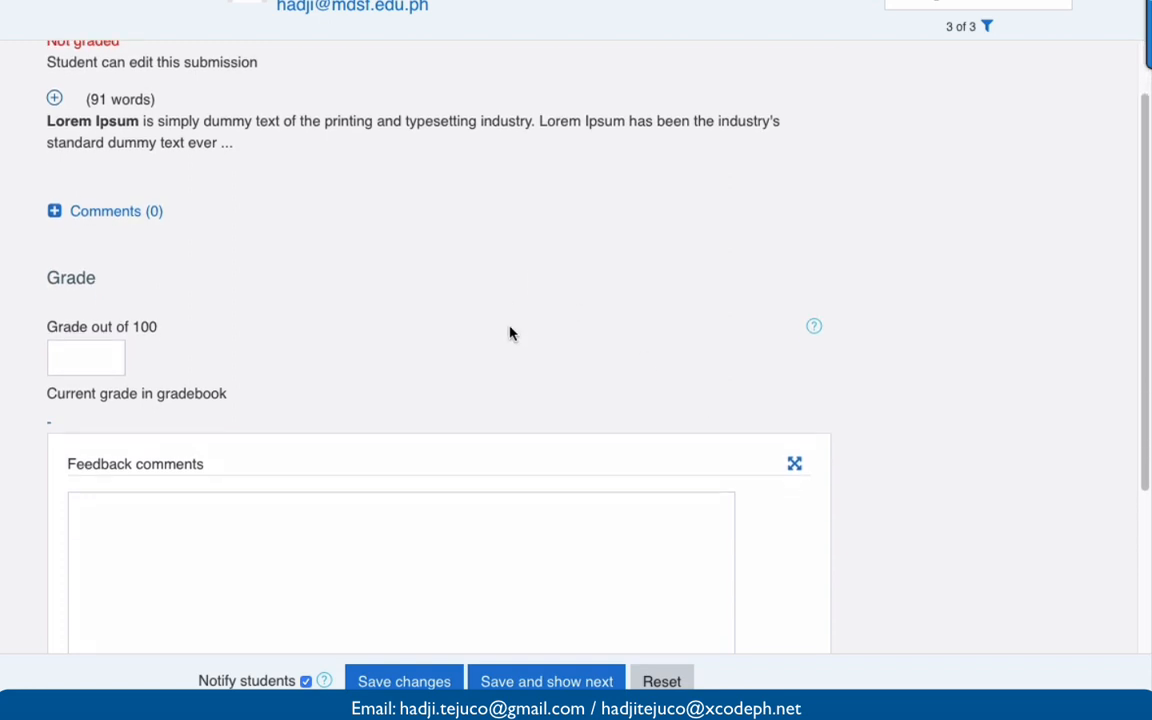
pyautogui.click(54, 97)
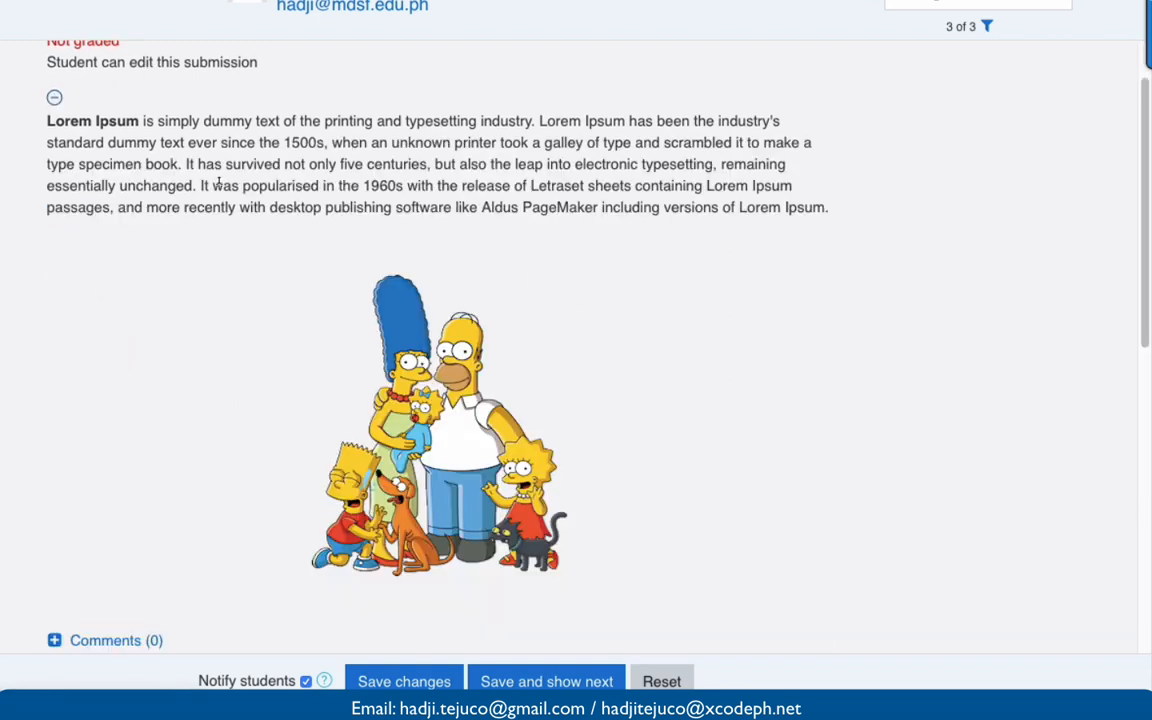
pyautogui.scroll(2, 218, 182)
pyautogui.scroll(-4, 218, 182)
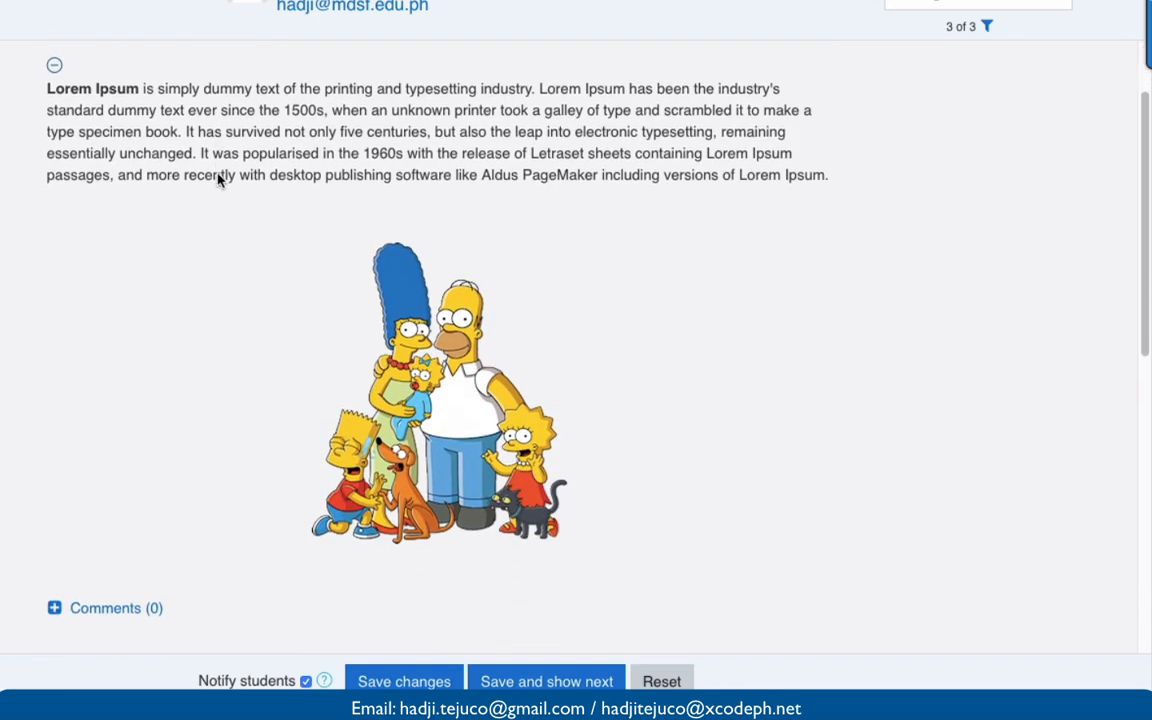
pyautogui.scroll(2, 218, 180)
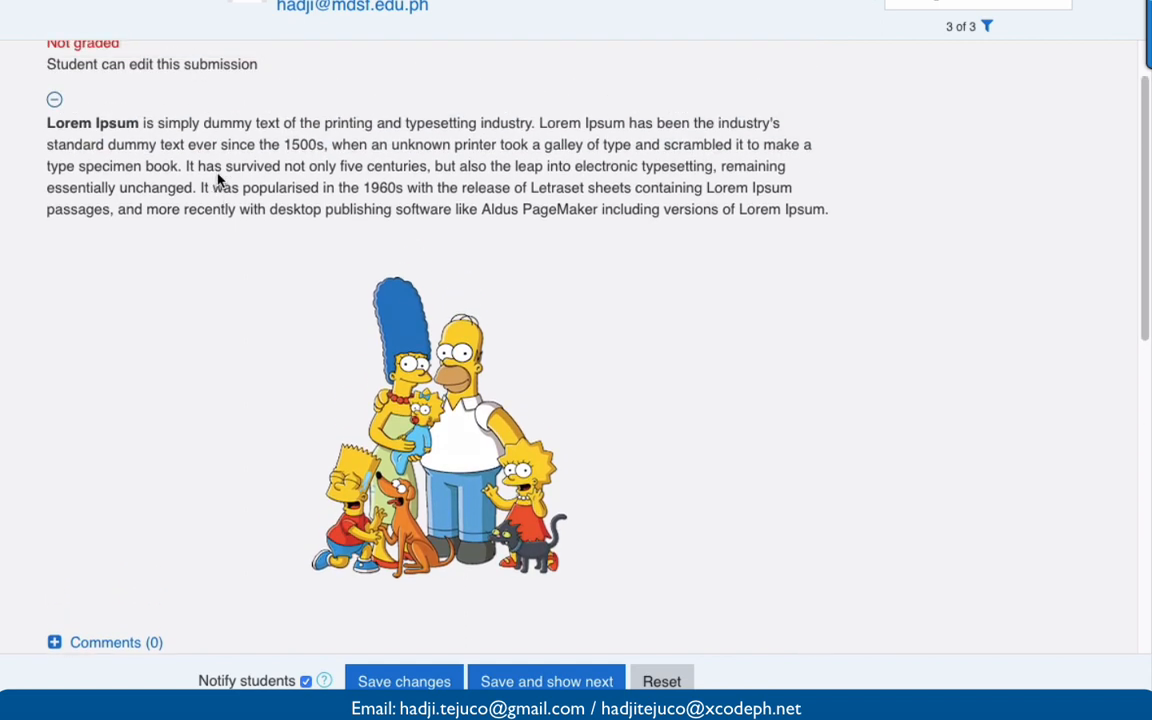
pyautogui.scroll(-1, 218, 180)
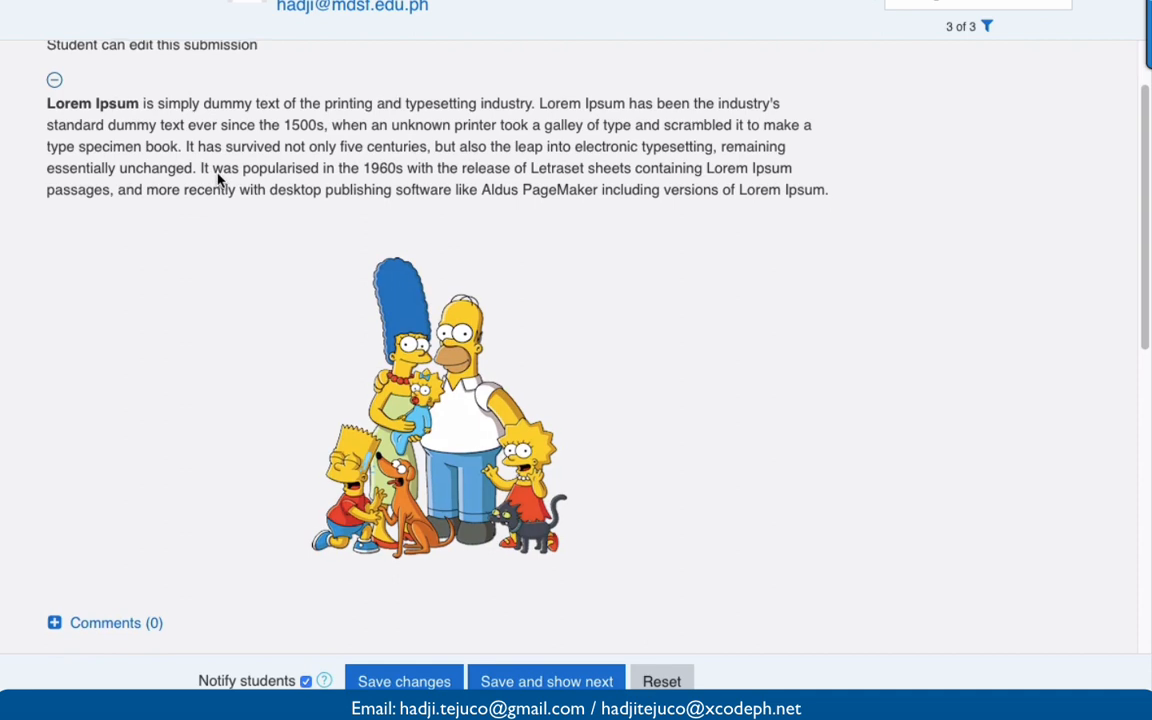
pyautogui.scroll(-5, 218, 180)
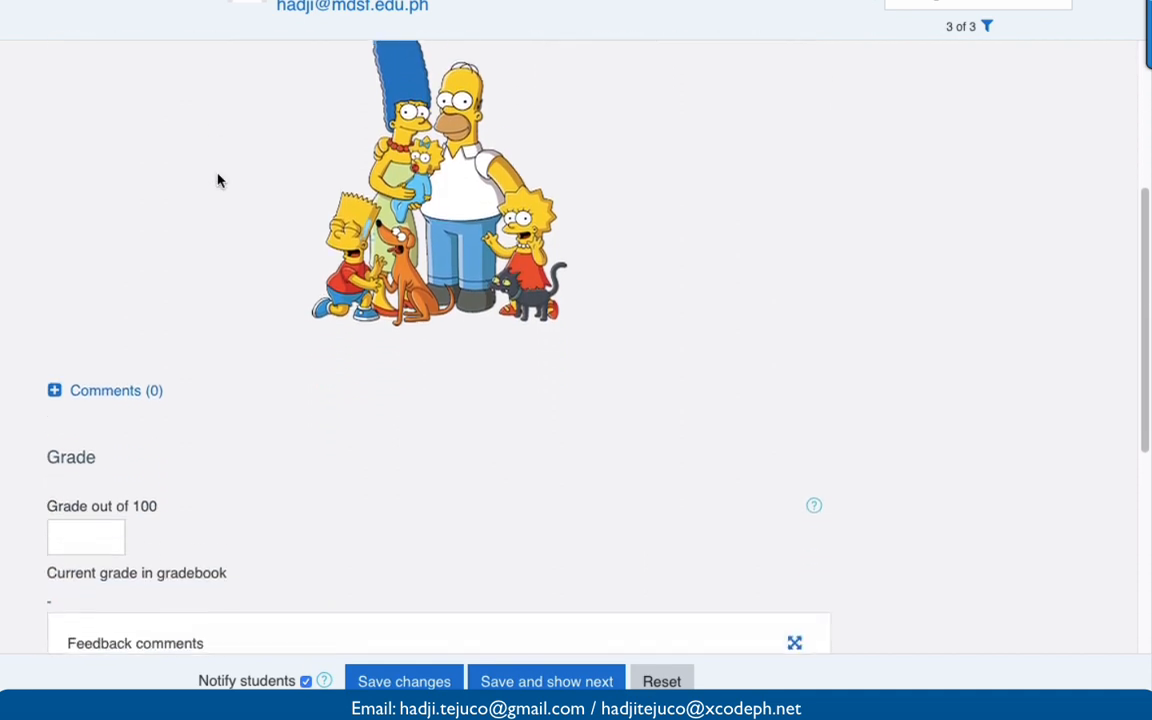
# Grade the submission 100 out of 100, add the feedback comment "Very good", and save the changes.
pyautogui.scroll(-2, 218, 180)
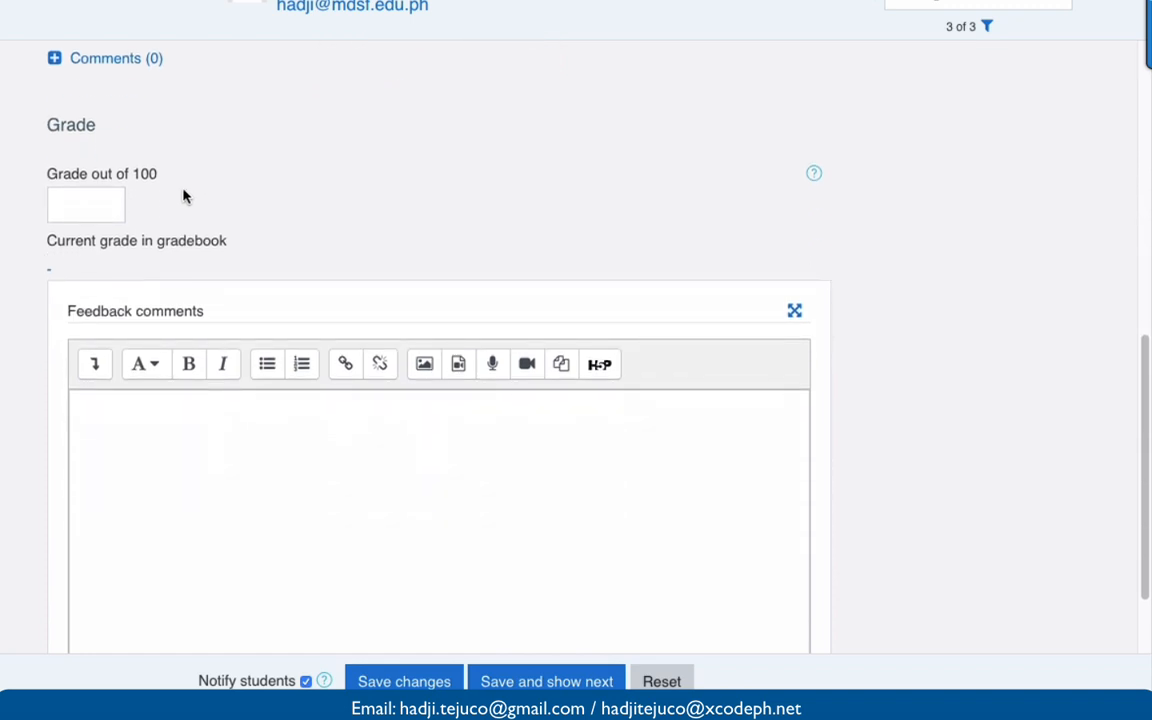
pyautogui.click(91, 199)
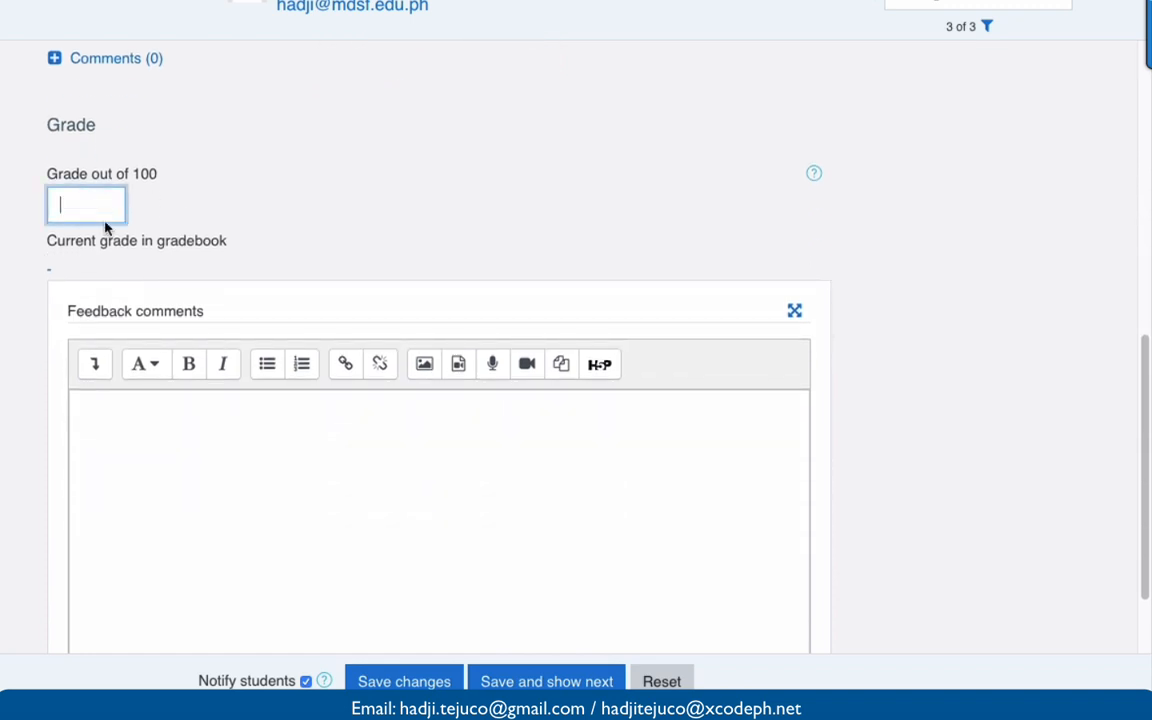
pyautogui.write('100')
pyautogui.click(165, 489)
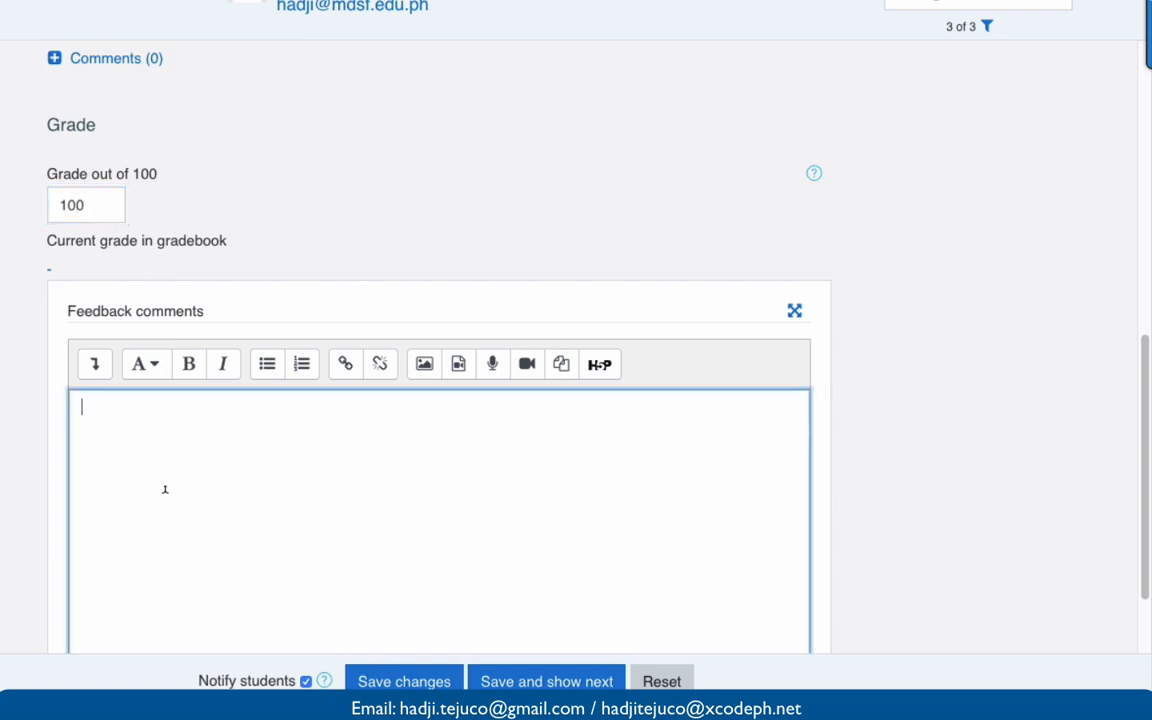
pyautogui.write('Very good')
pyautogui.scroll(-2, 207, 524)
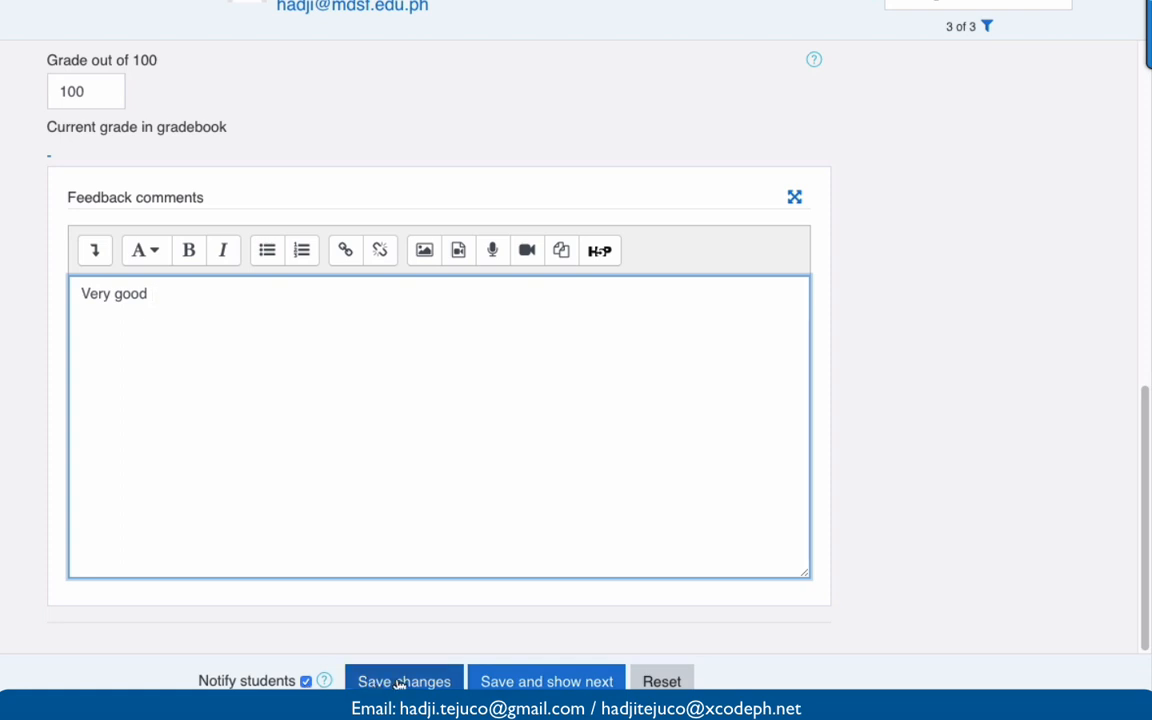
pyautogui.doubleClick(88, 80)
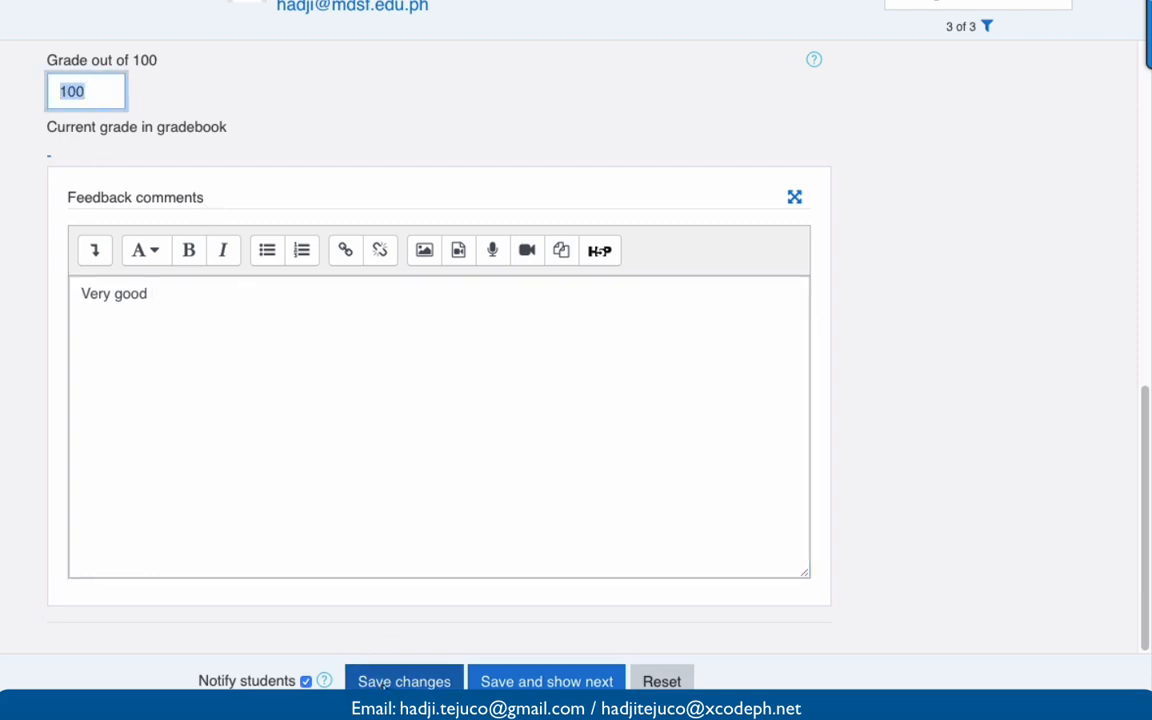
pyautogui.click(385, 684)
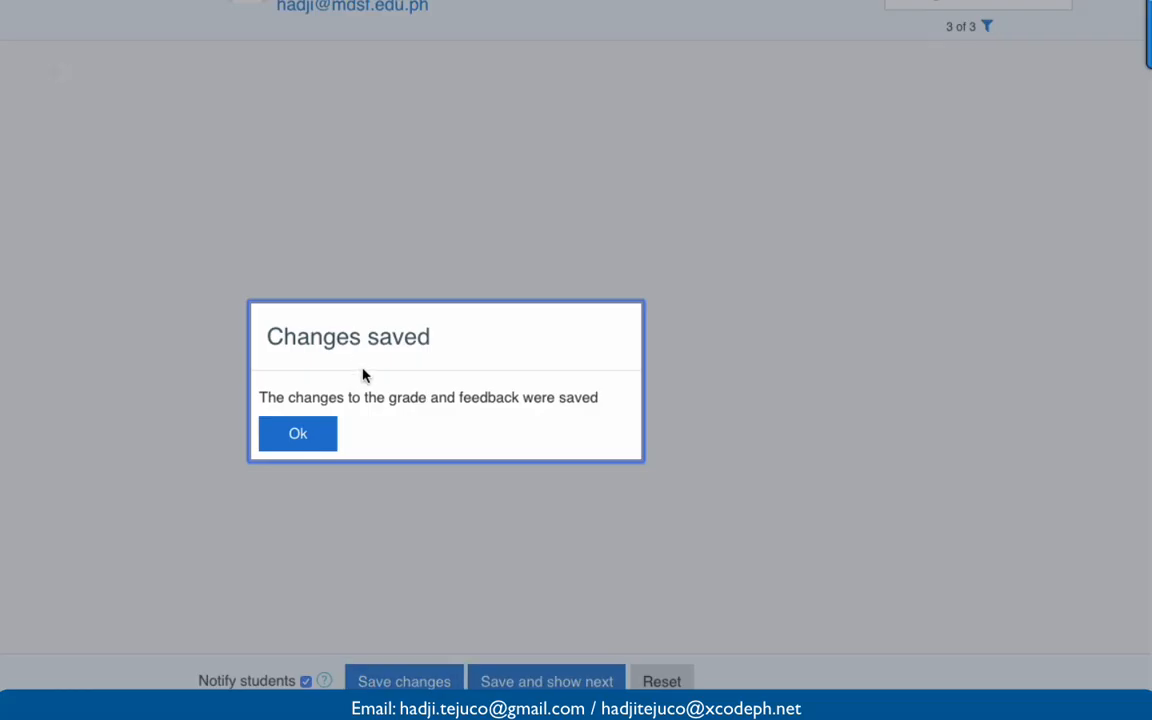
pyautogui.click(314, 435)
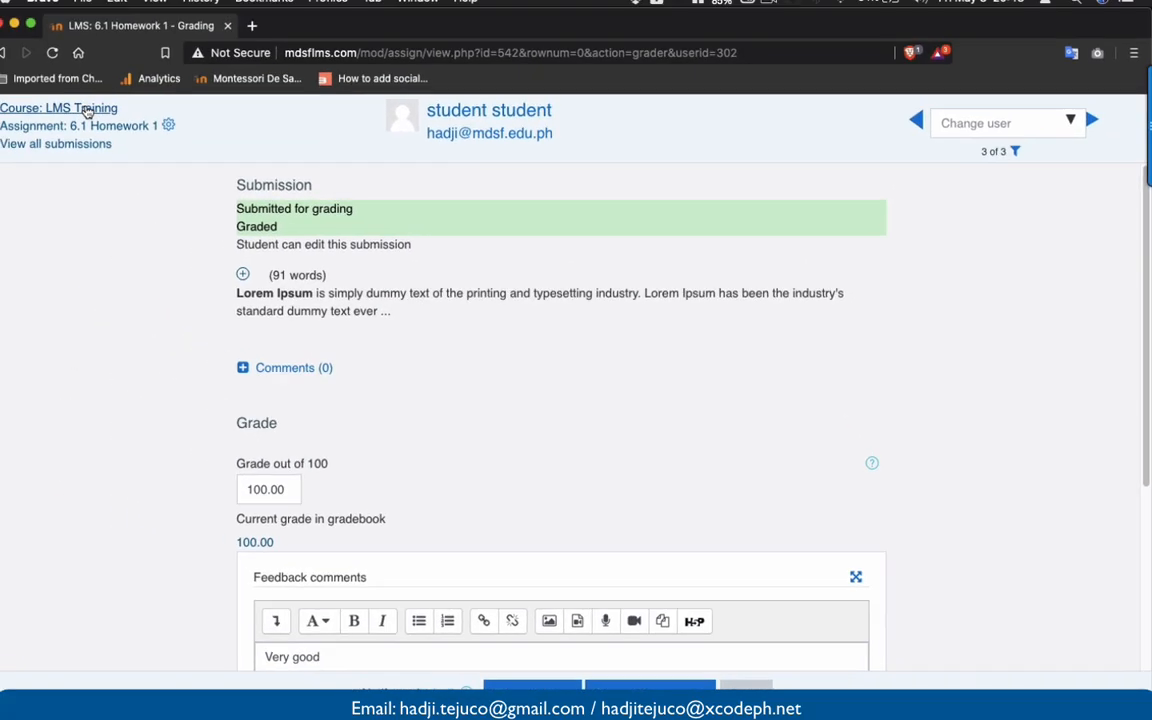
# Open the LMS Training course's grader report and filter it to first names starting with S.
pyautogui.click(74, 117)
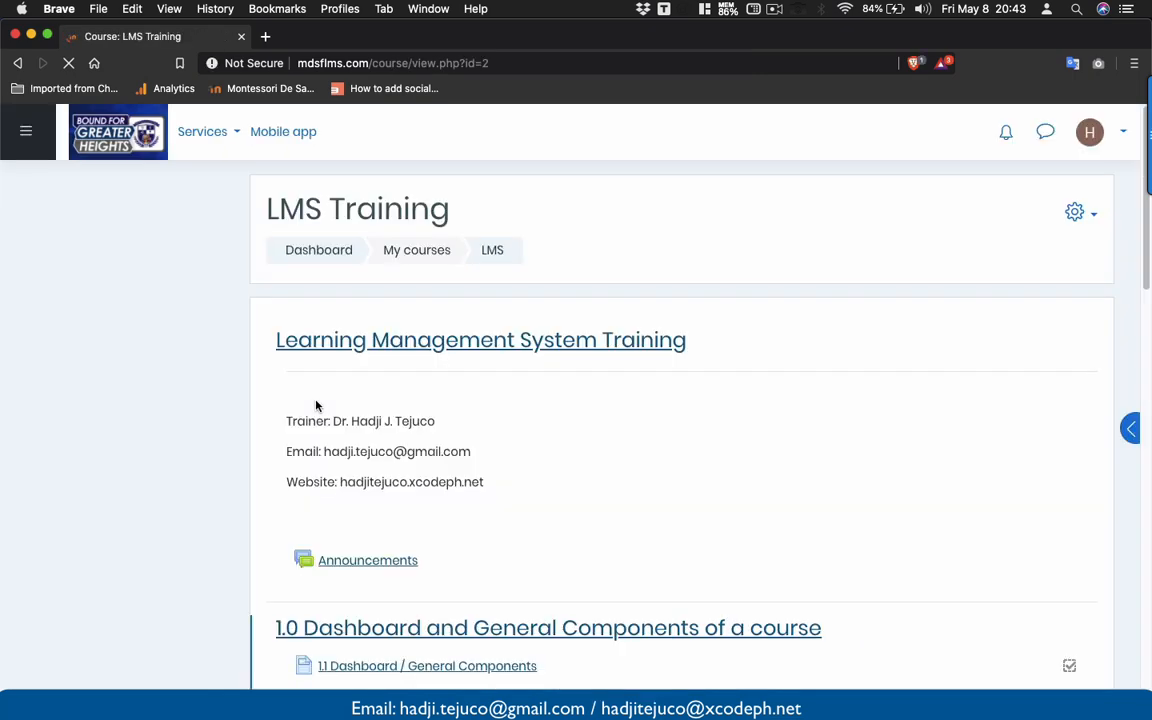
pyautogui.click(123, 382)
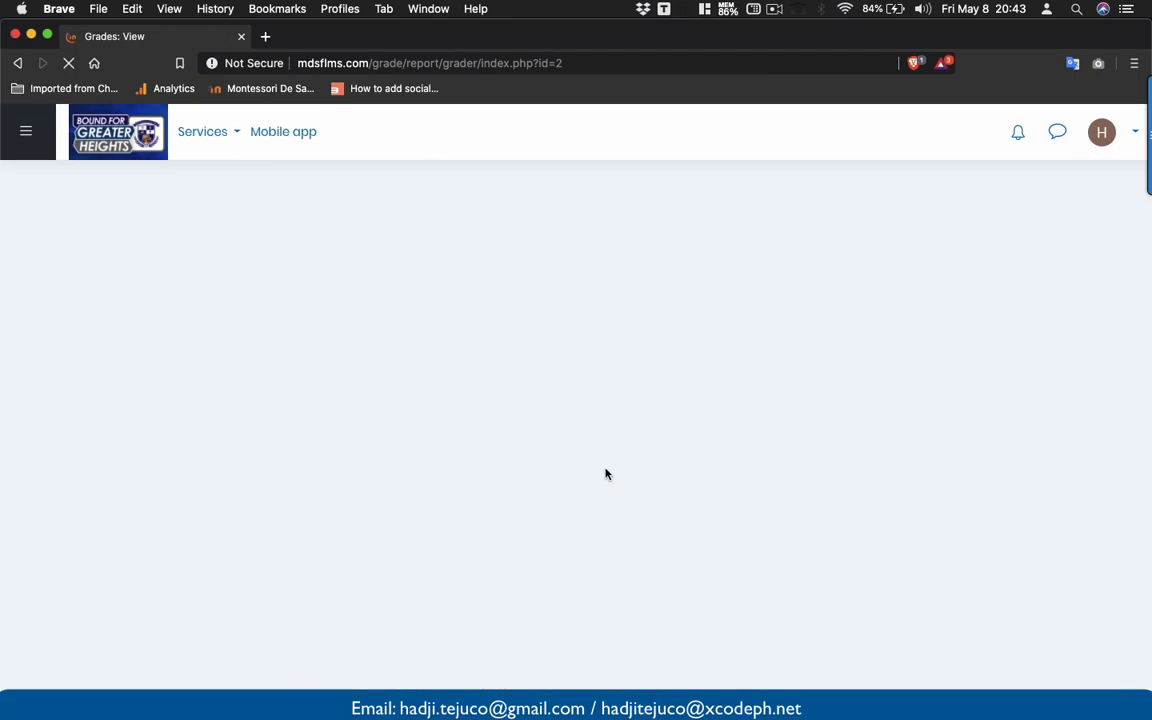
pyautogui.scroll(-3, 607, 471)
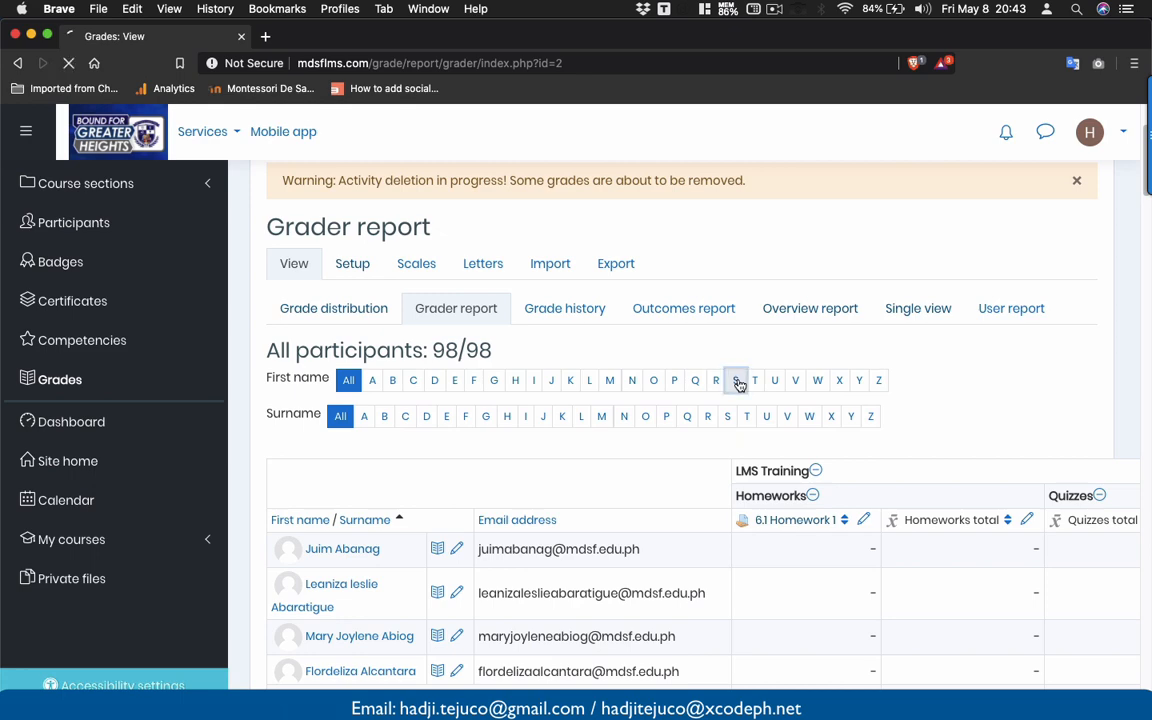
pyautogui.click(736, 380)
pyautogui.scroll(-5, 800, 515)
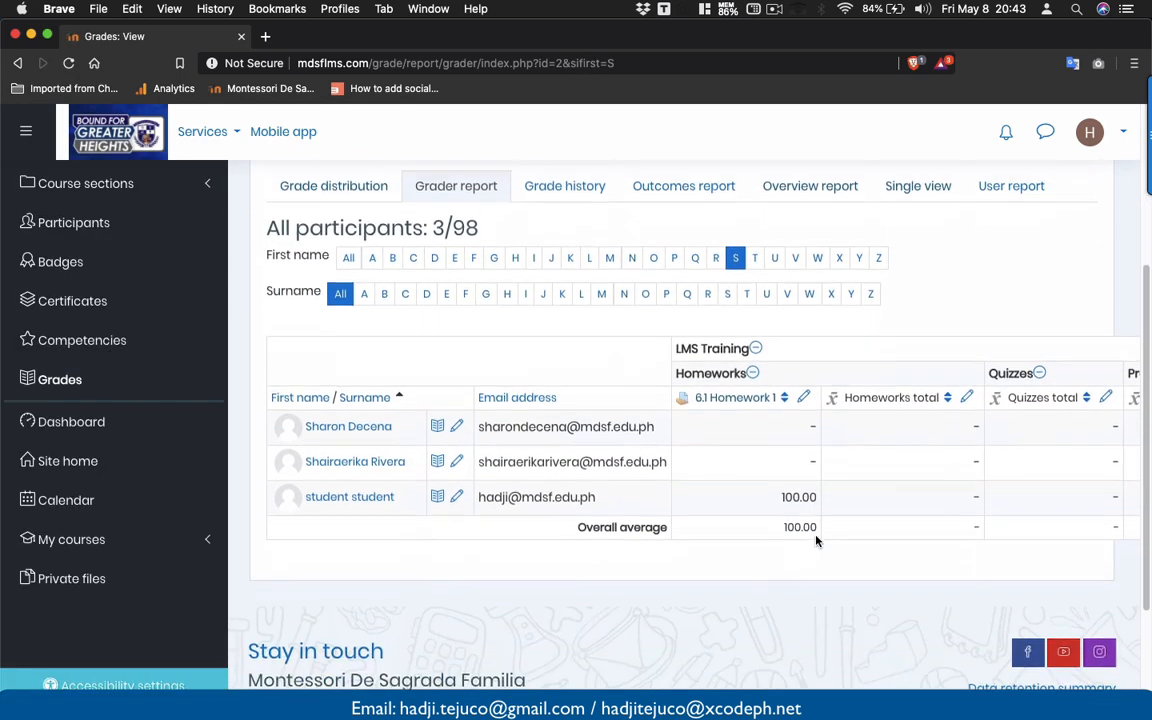
# Examine the student's 6.1 Homework 1 grade under Homeworks in the grader report.
pyautogui.doubleClick(788, 480)
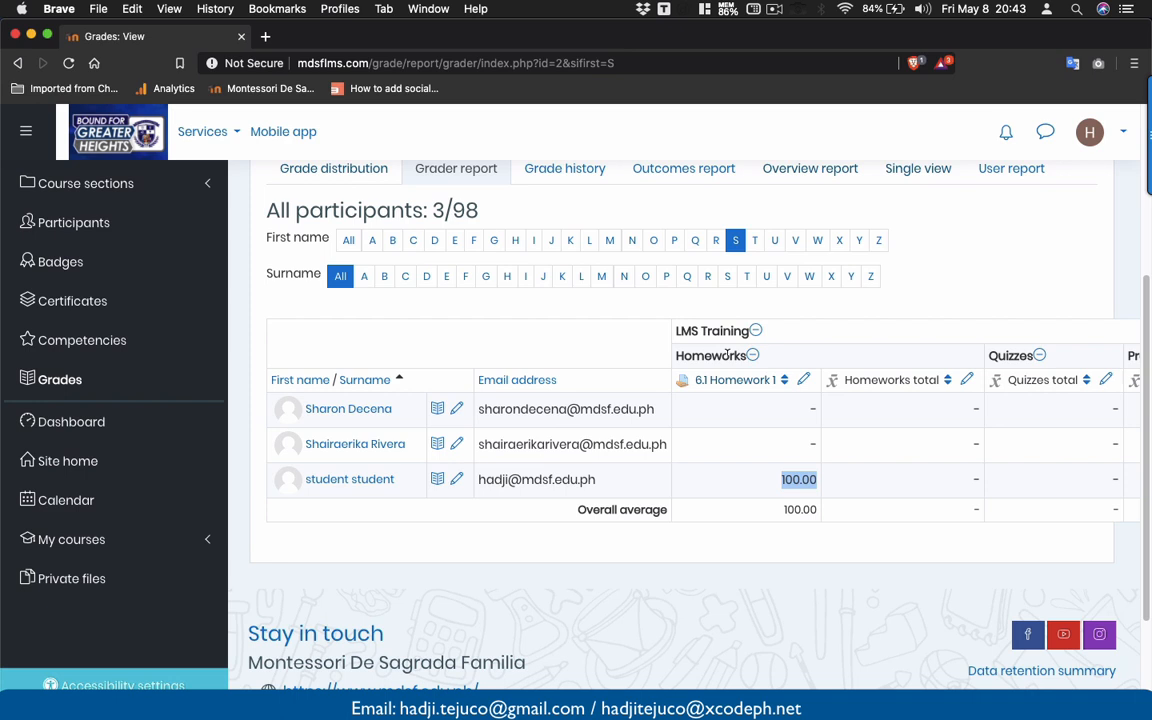
pyautogui.scroll(1, 727, 354)
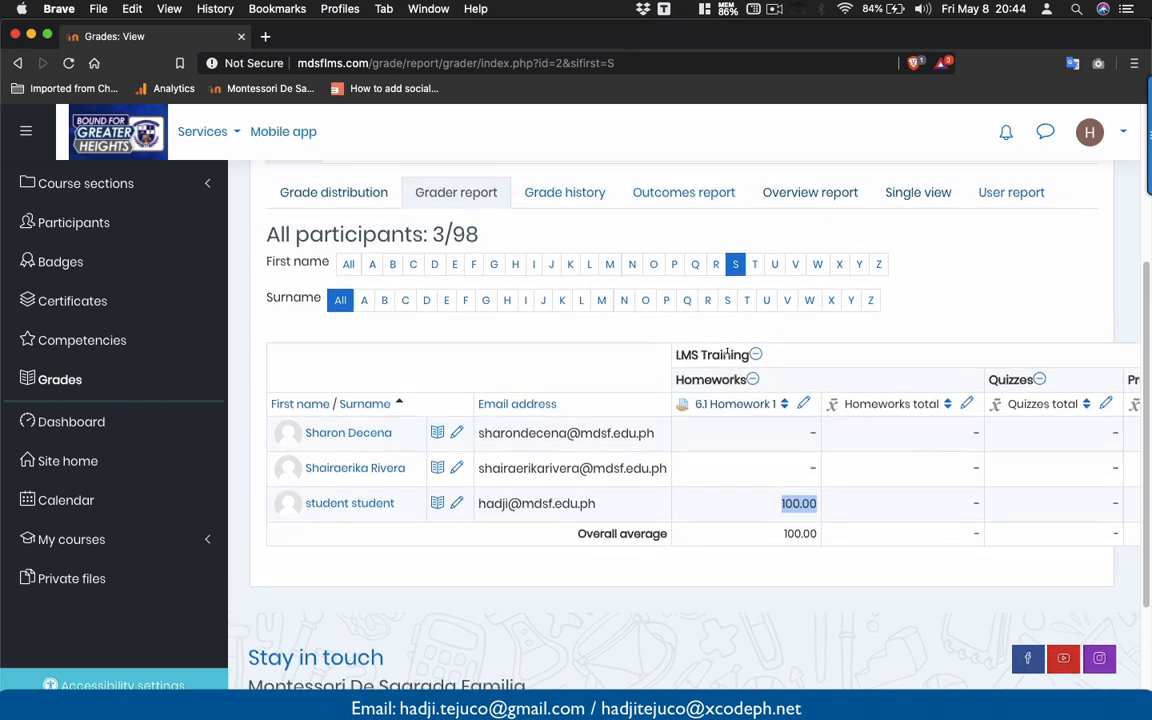
pyautogui.scroll(1, 727, 354)
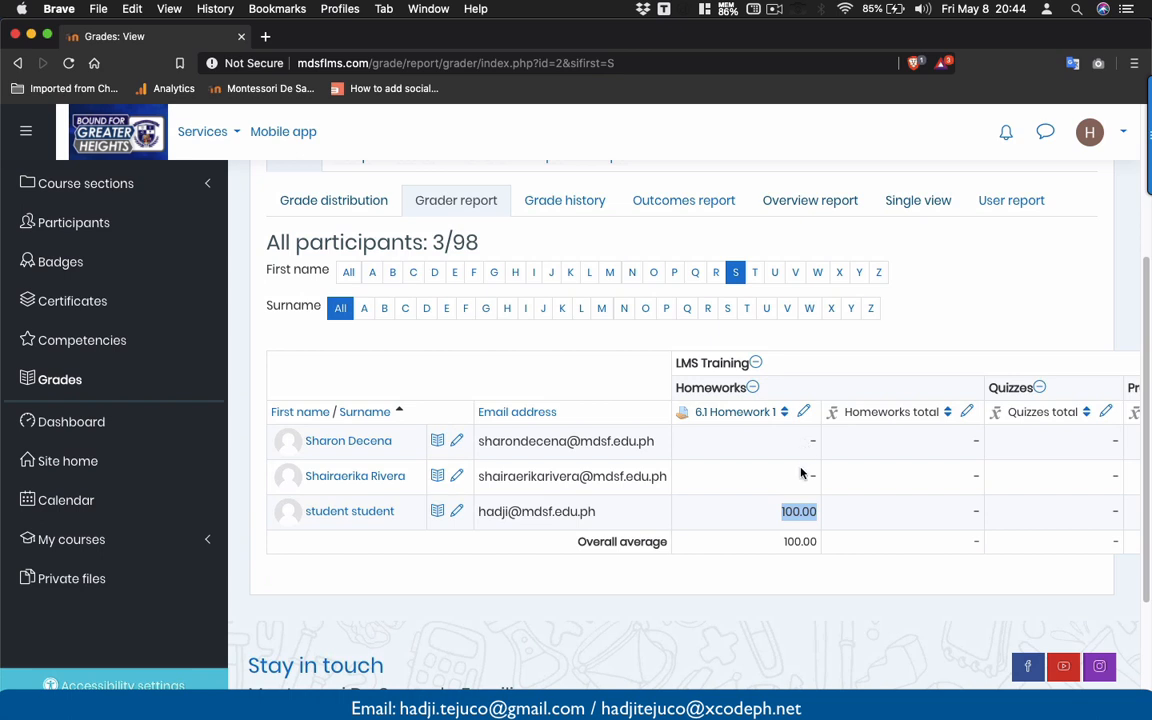
pyautogui.scroll(5, 800, 472)
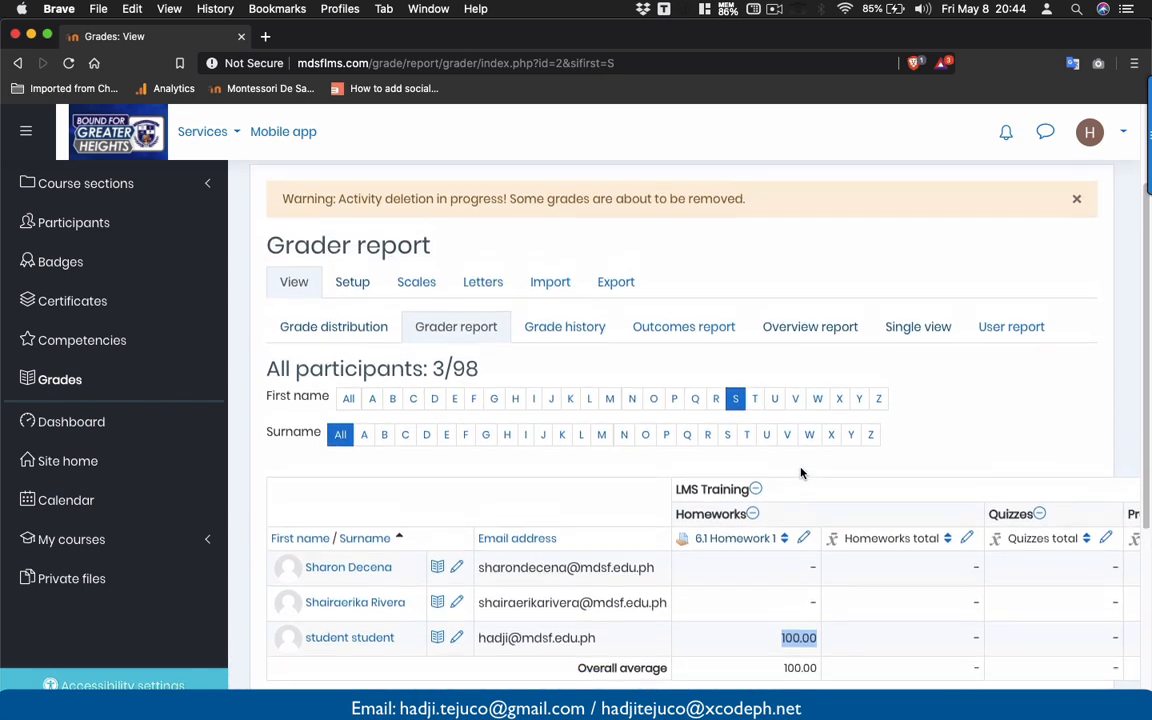
pyautogui.scroll(1, 800, 472)
pyautogui.scroll(-2, 802, 474)
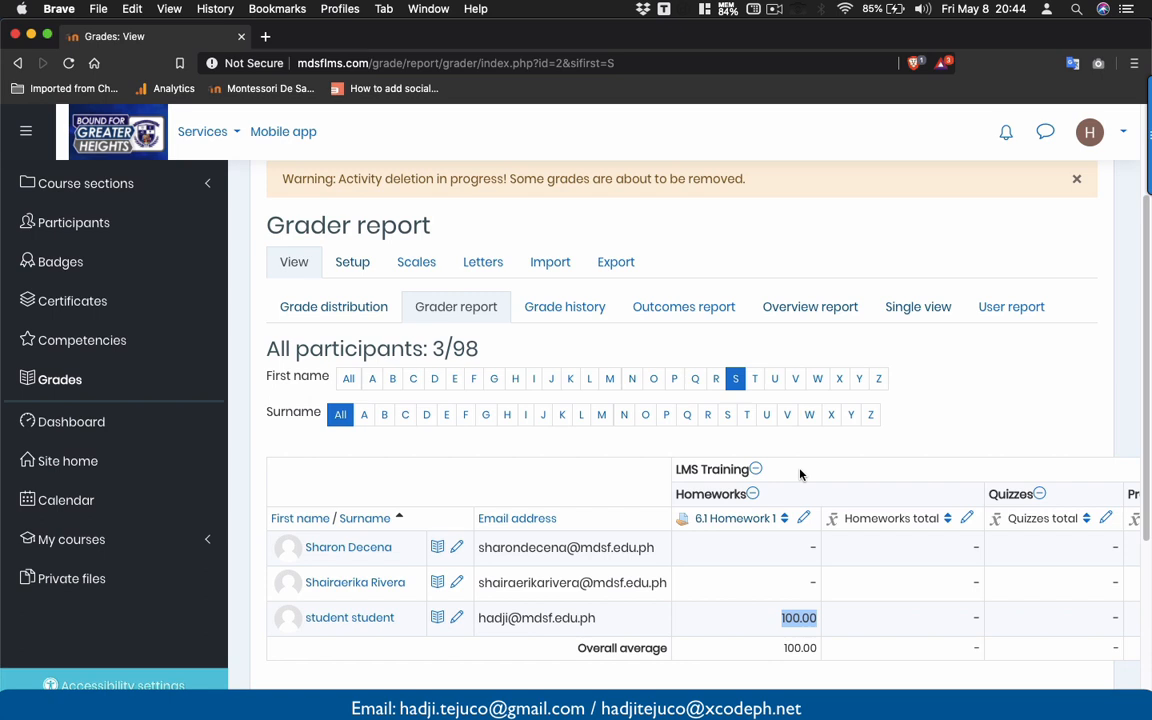
pyautogui.scroll(-3, 800, 474)
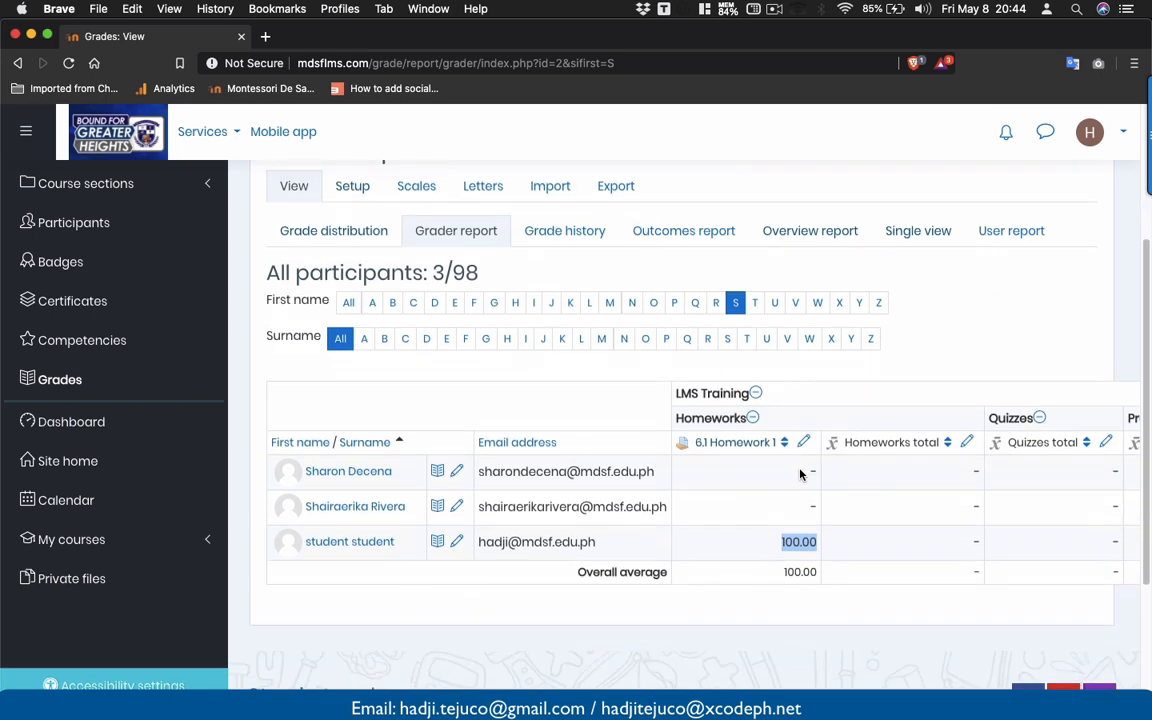
pyautogui.scroll(1, 800, 474)
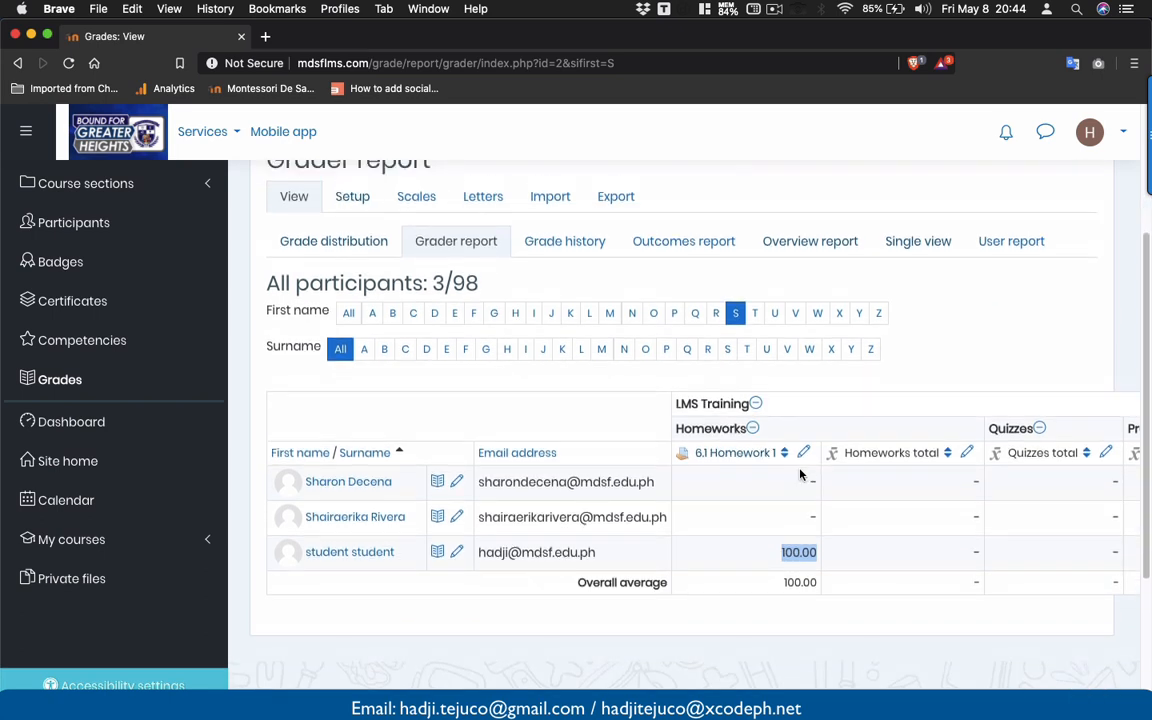
pyautogui.scroll(1, 800, 474)
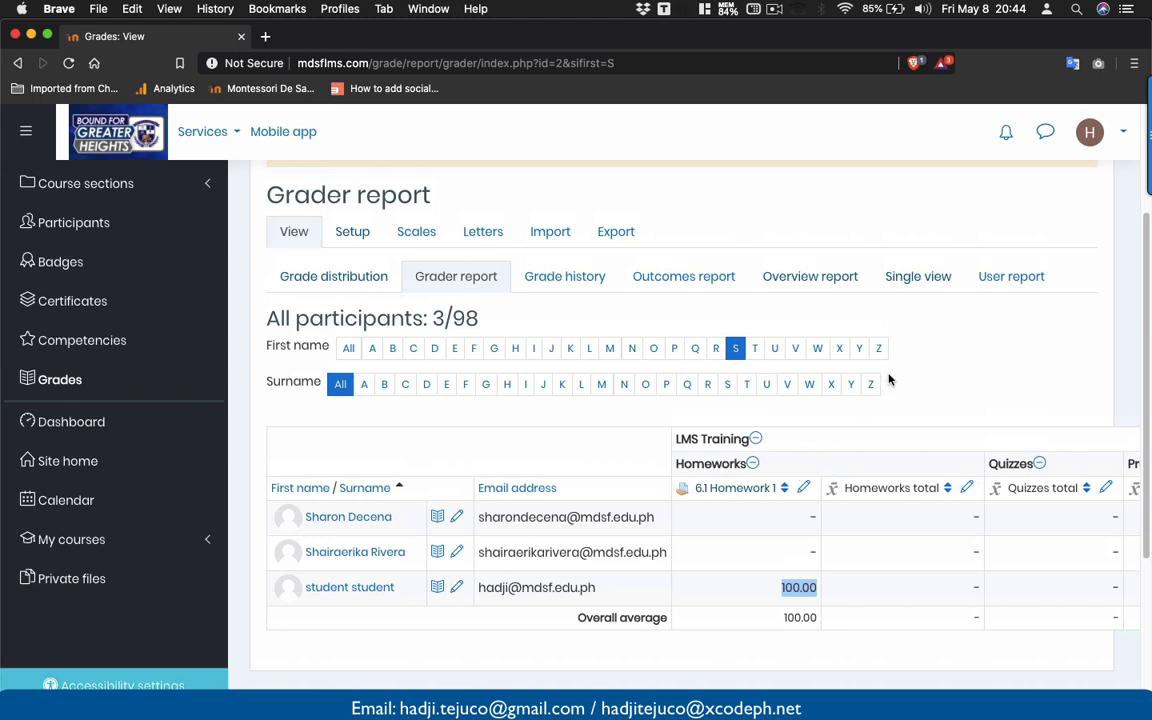